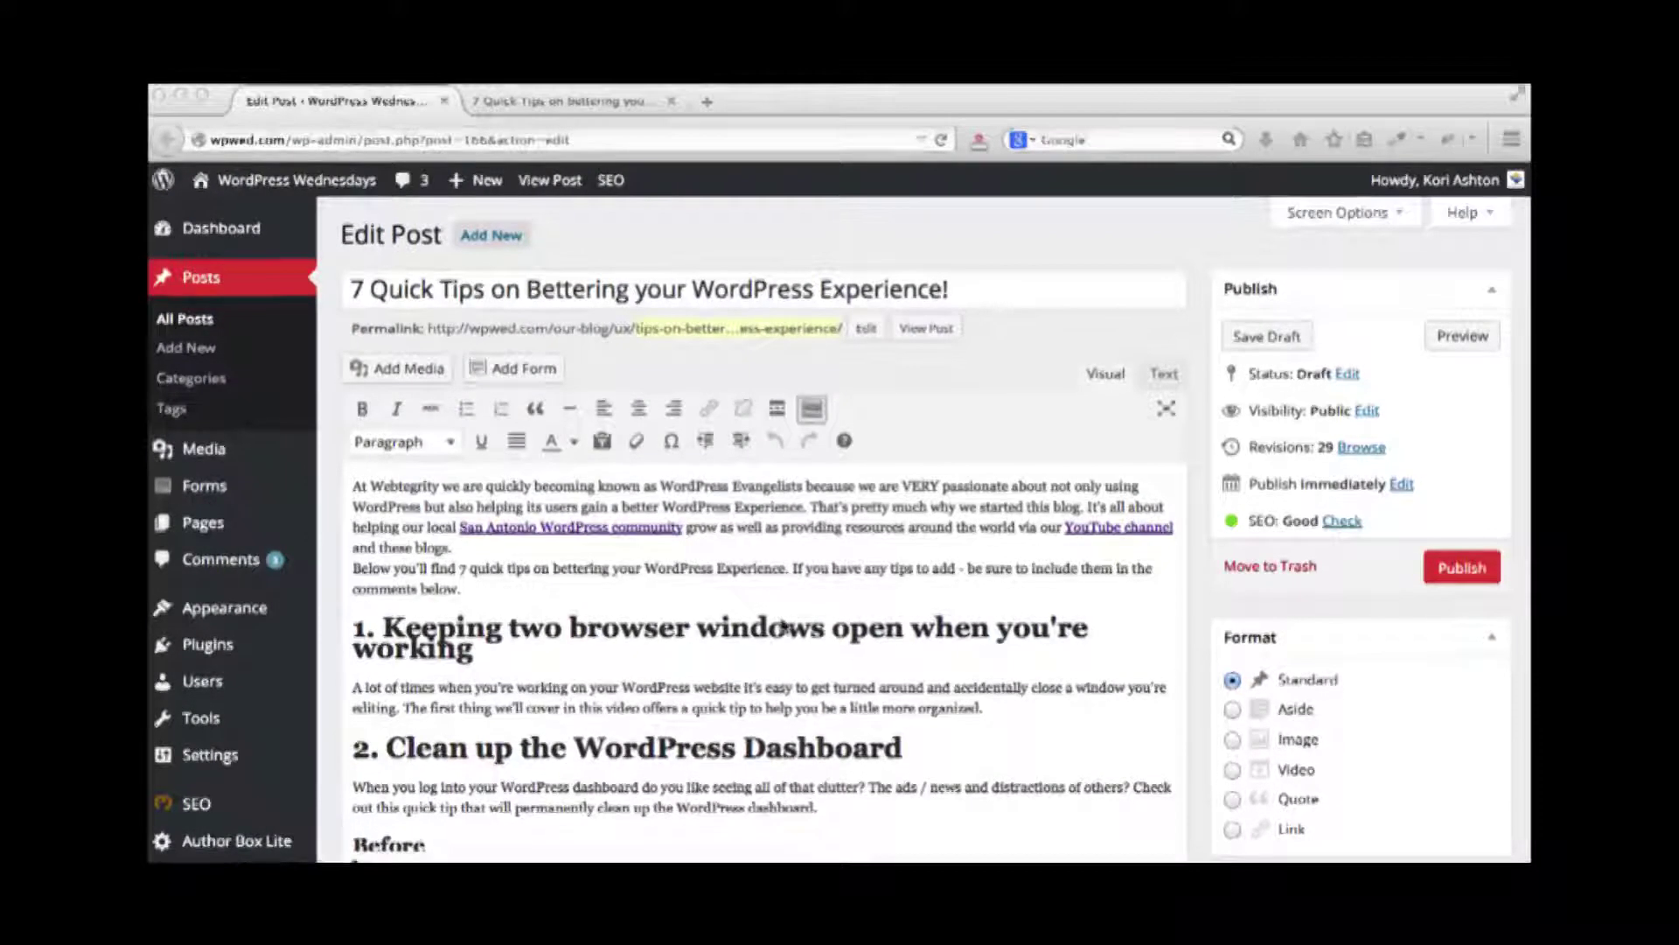
Compare the published post with its editor, scrolling through the live page
scroll(700, 626, "down", 1)
scroll(685, 626, "up", 1)
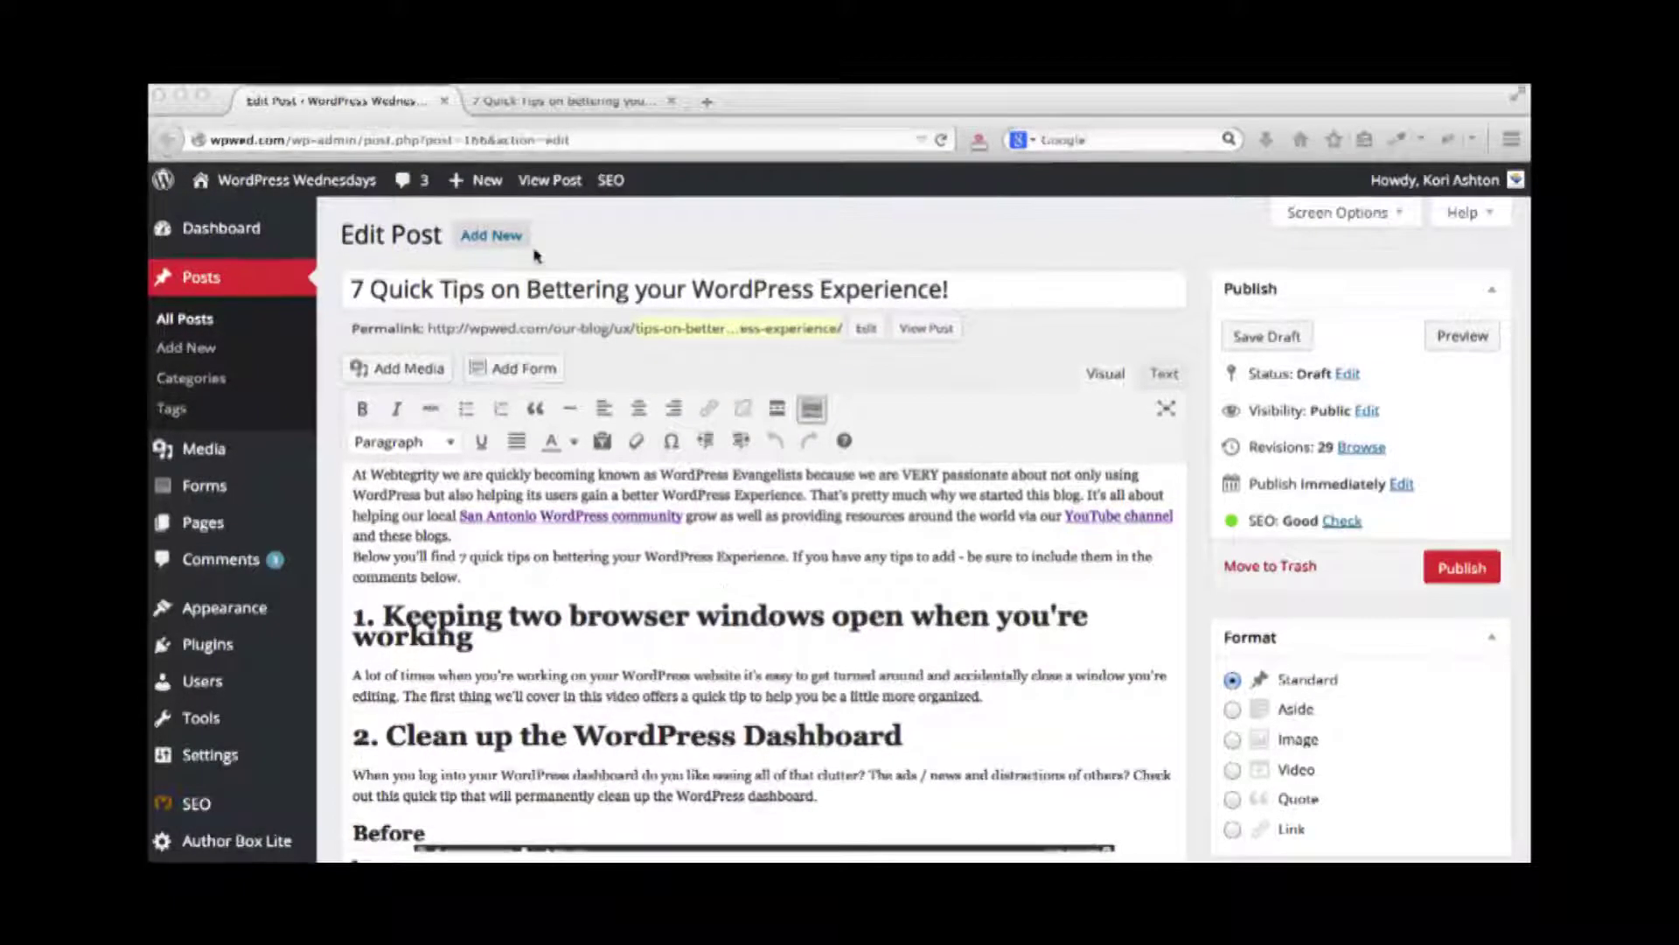
left_click(534, 101)
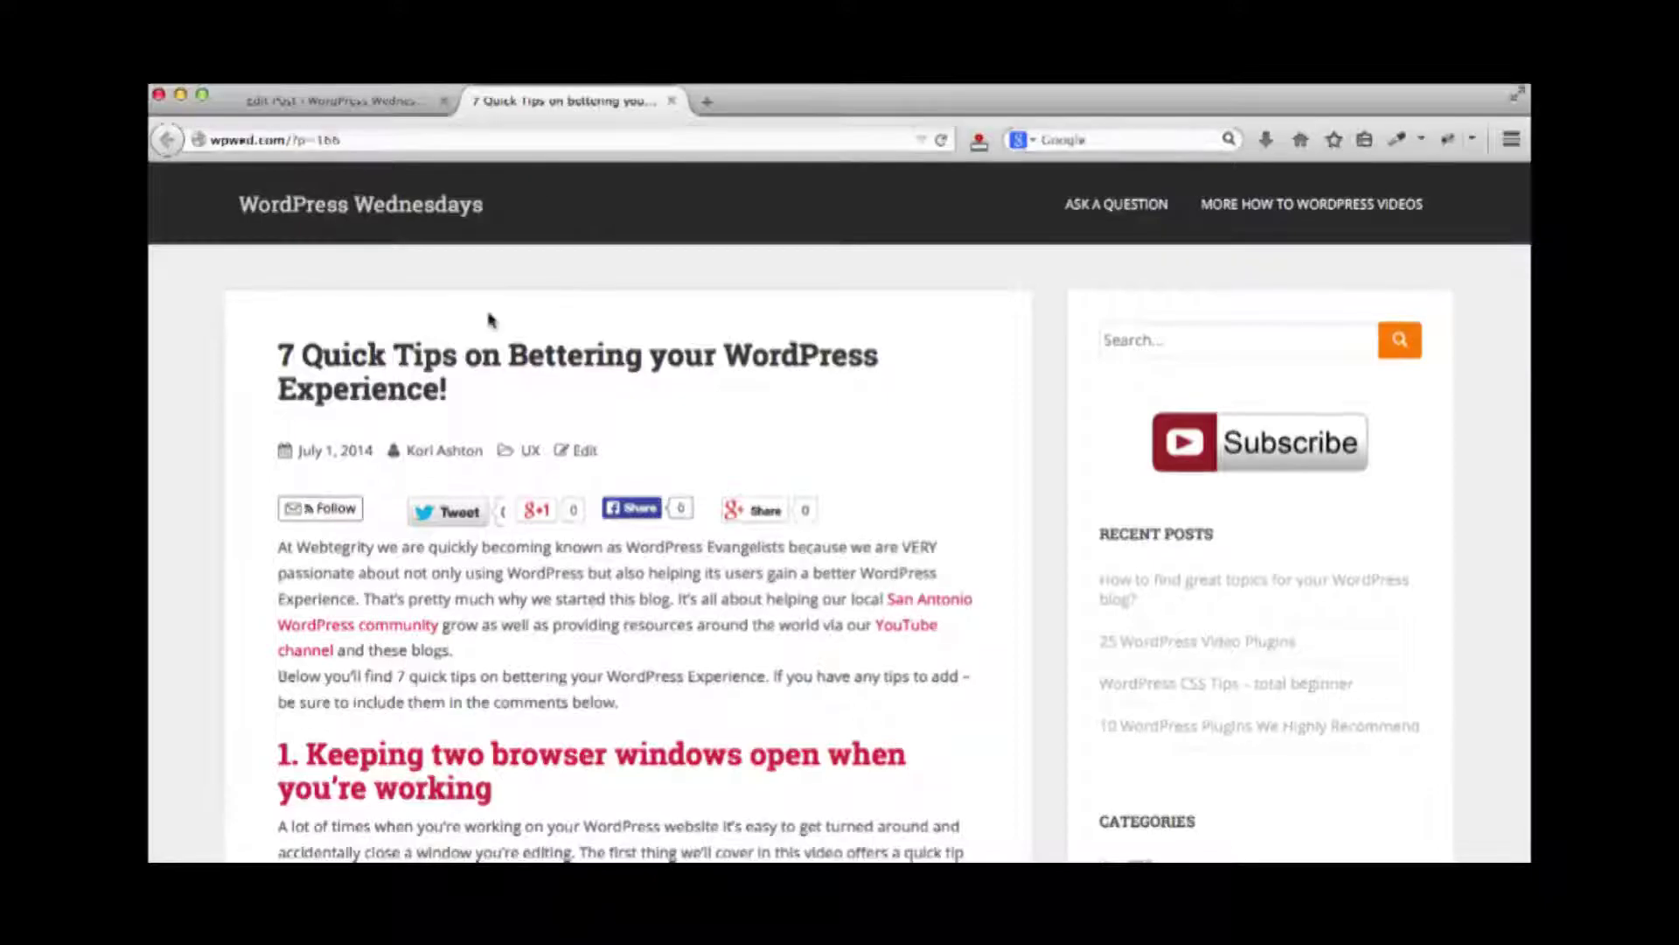
scroll(232, 338, "down", 3)
scroll(234, 337, "up", 2)
scroll(233, 338, "up", 1)
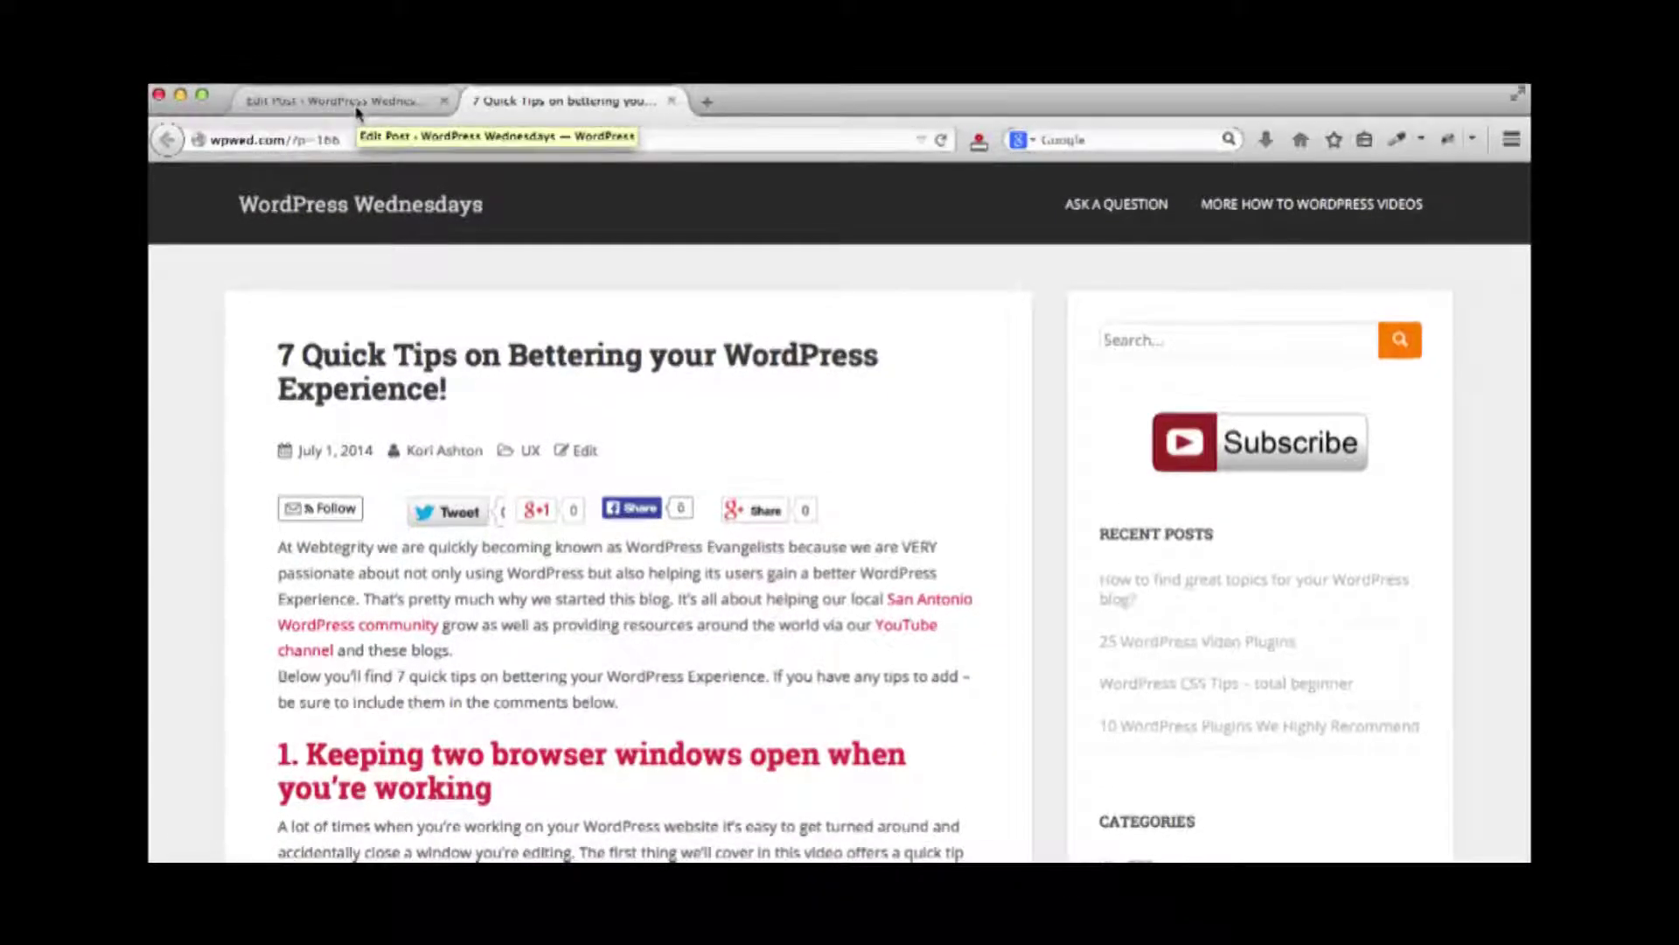
left_click(356, 105)
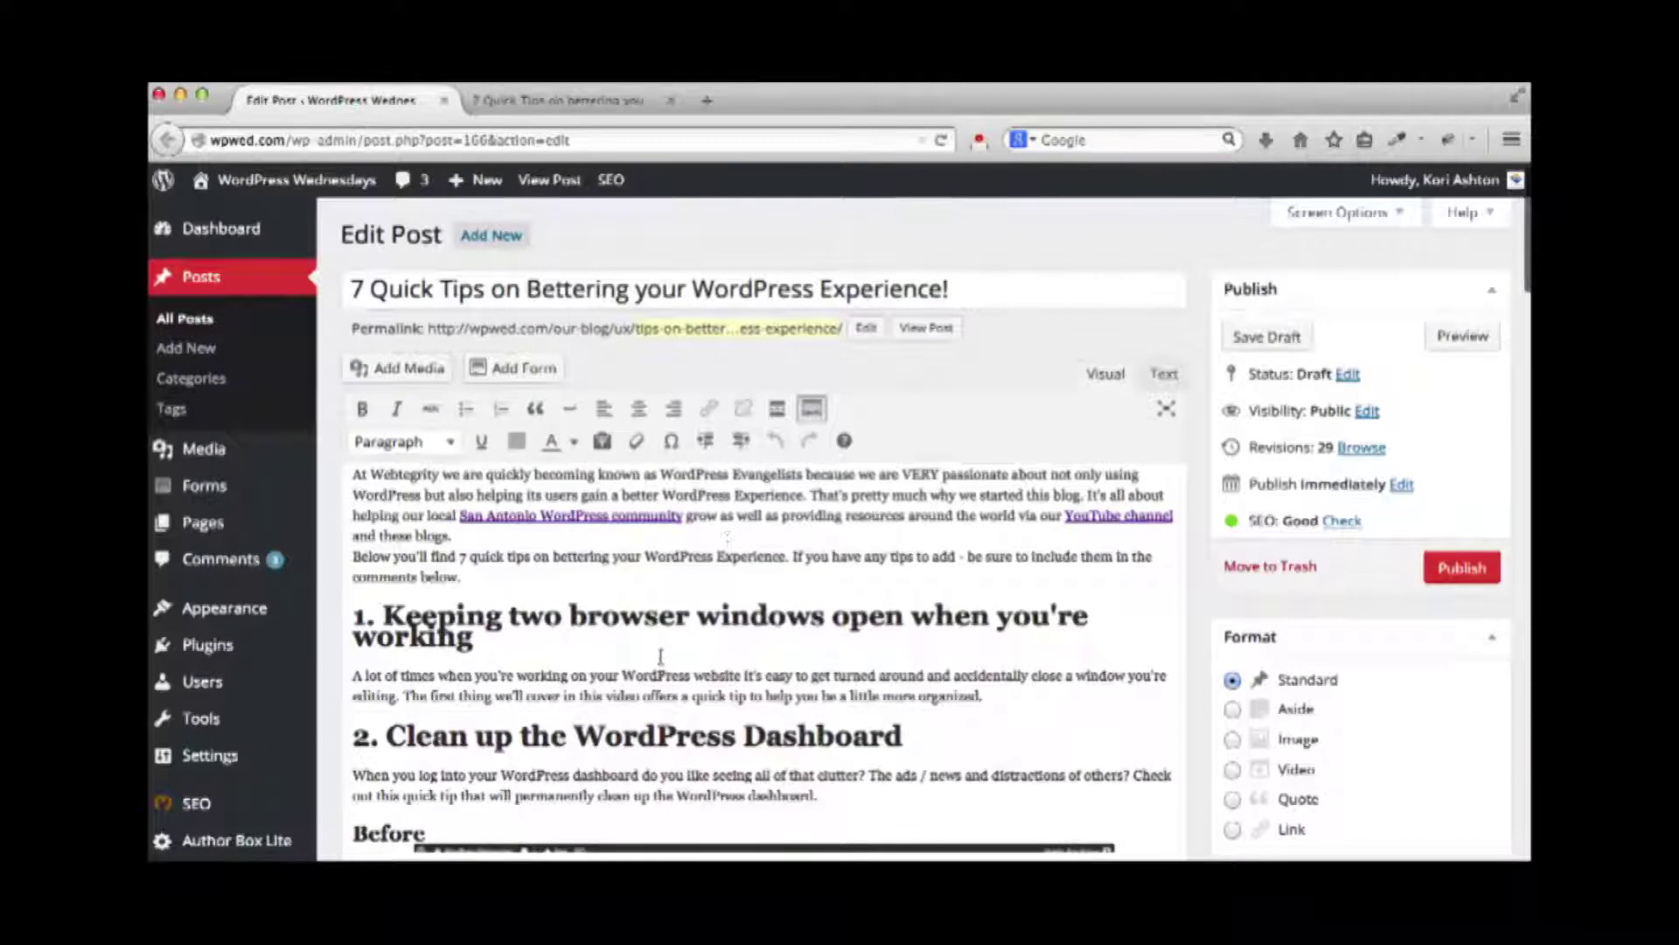
left_click(562, 102)
scroll(261, 395, "down", 3)
scroll(256, 400, "down", 2)
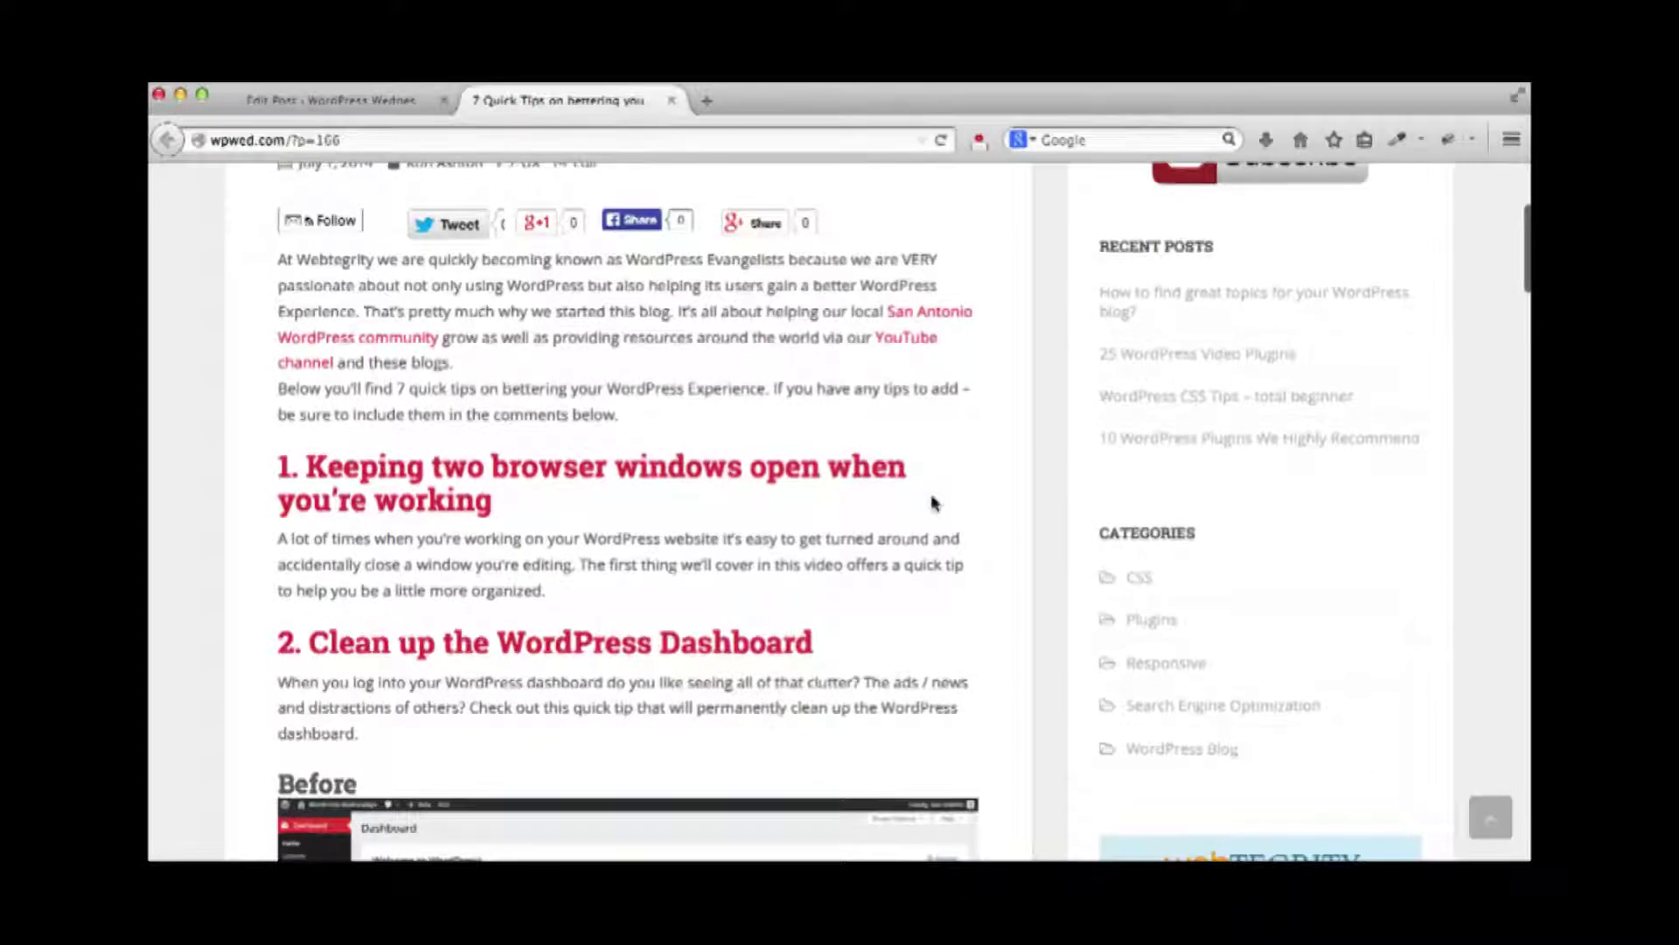
scroll(933, 503, "up", 1)
scroll(560, 297, "up", 1)
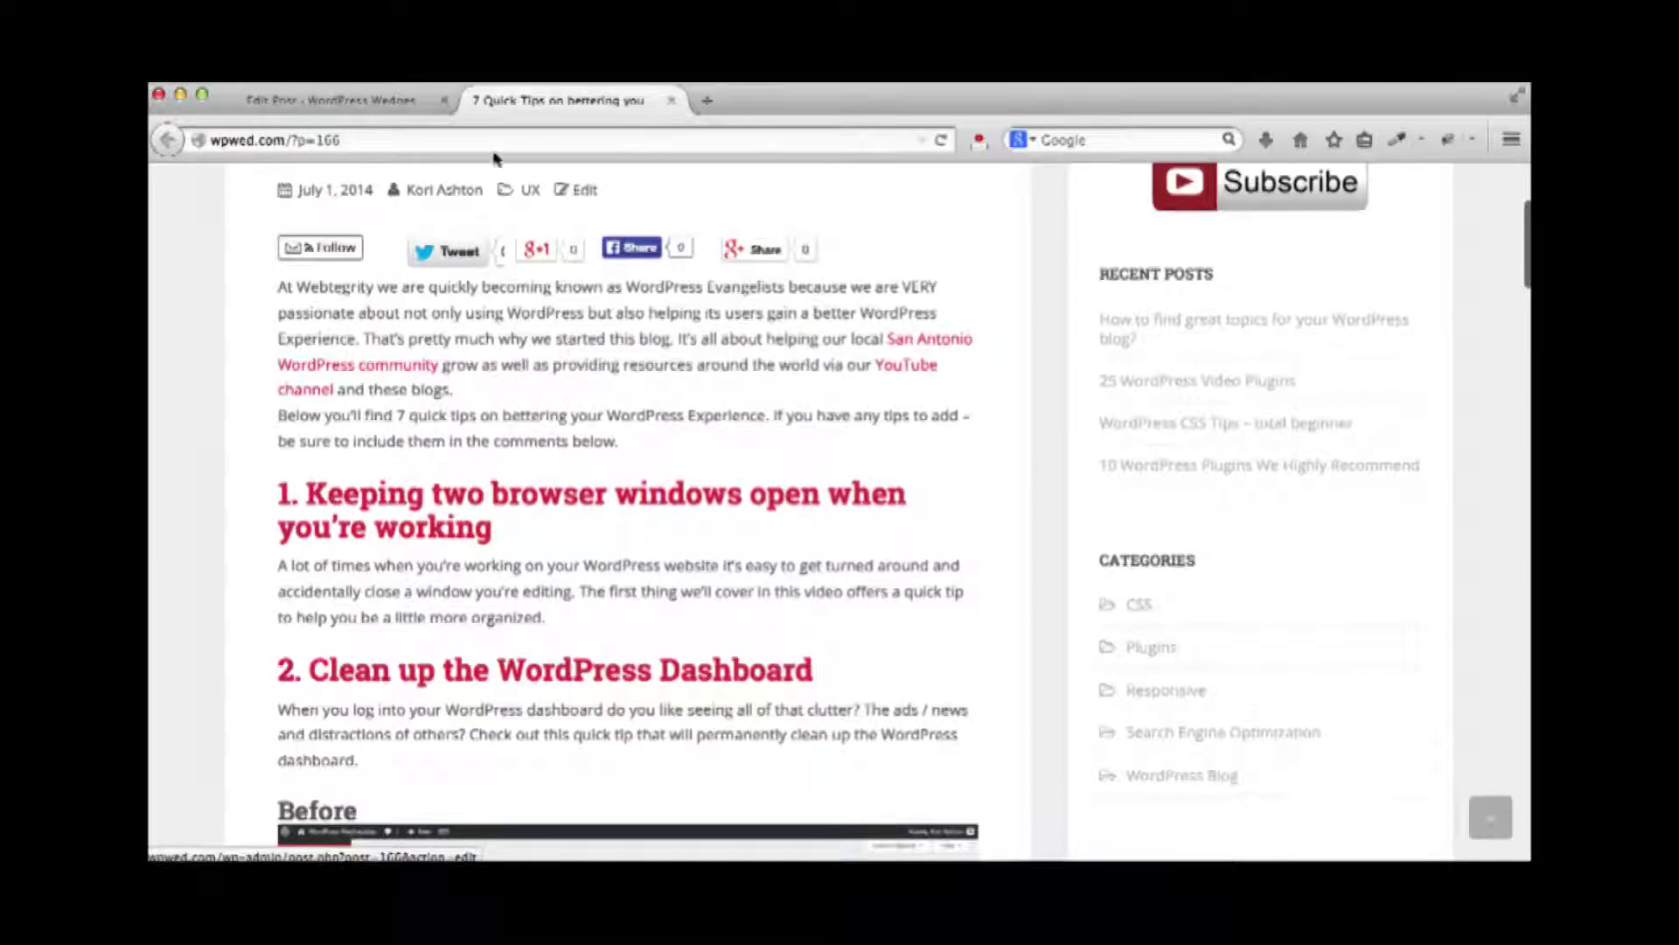
left_click(328, 102)
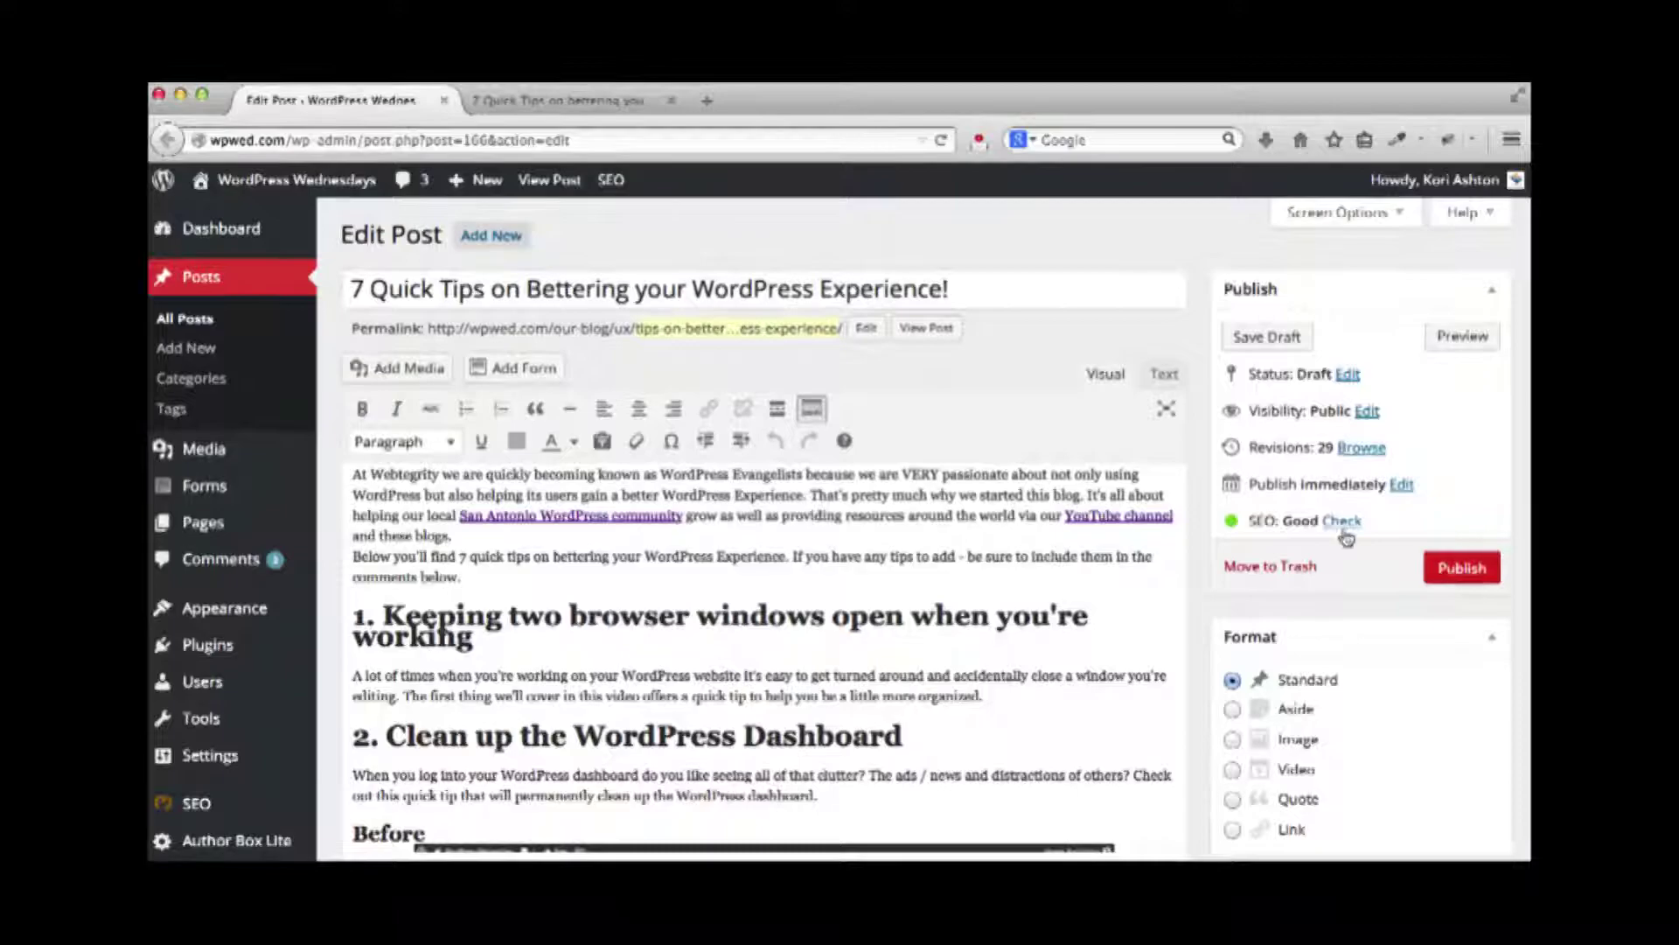
Read further down the published post, then go to the admin Dashboard
left_click(586, 103)
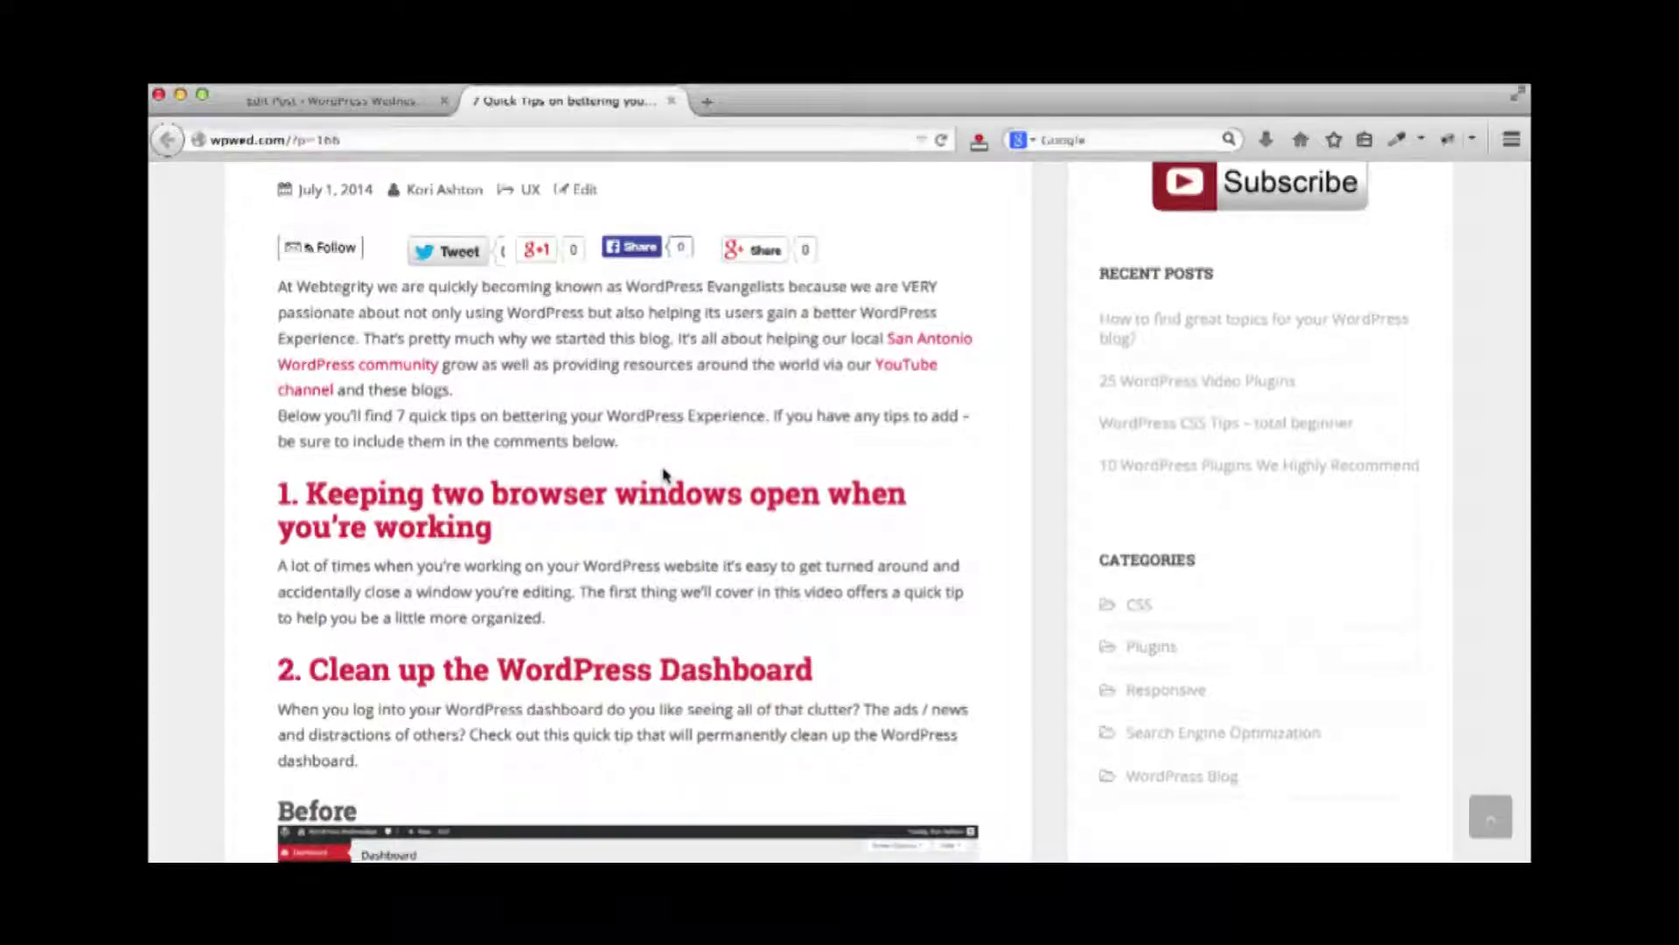
scroll(663, 475, "down", 2)
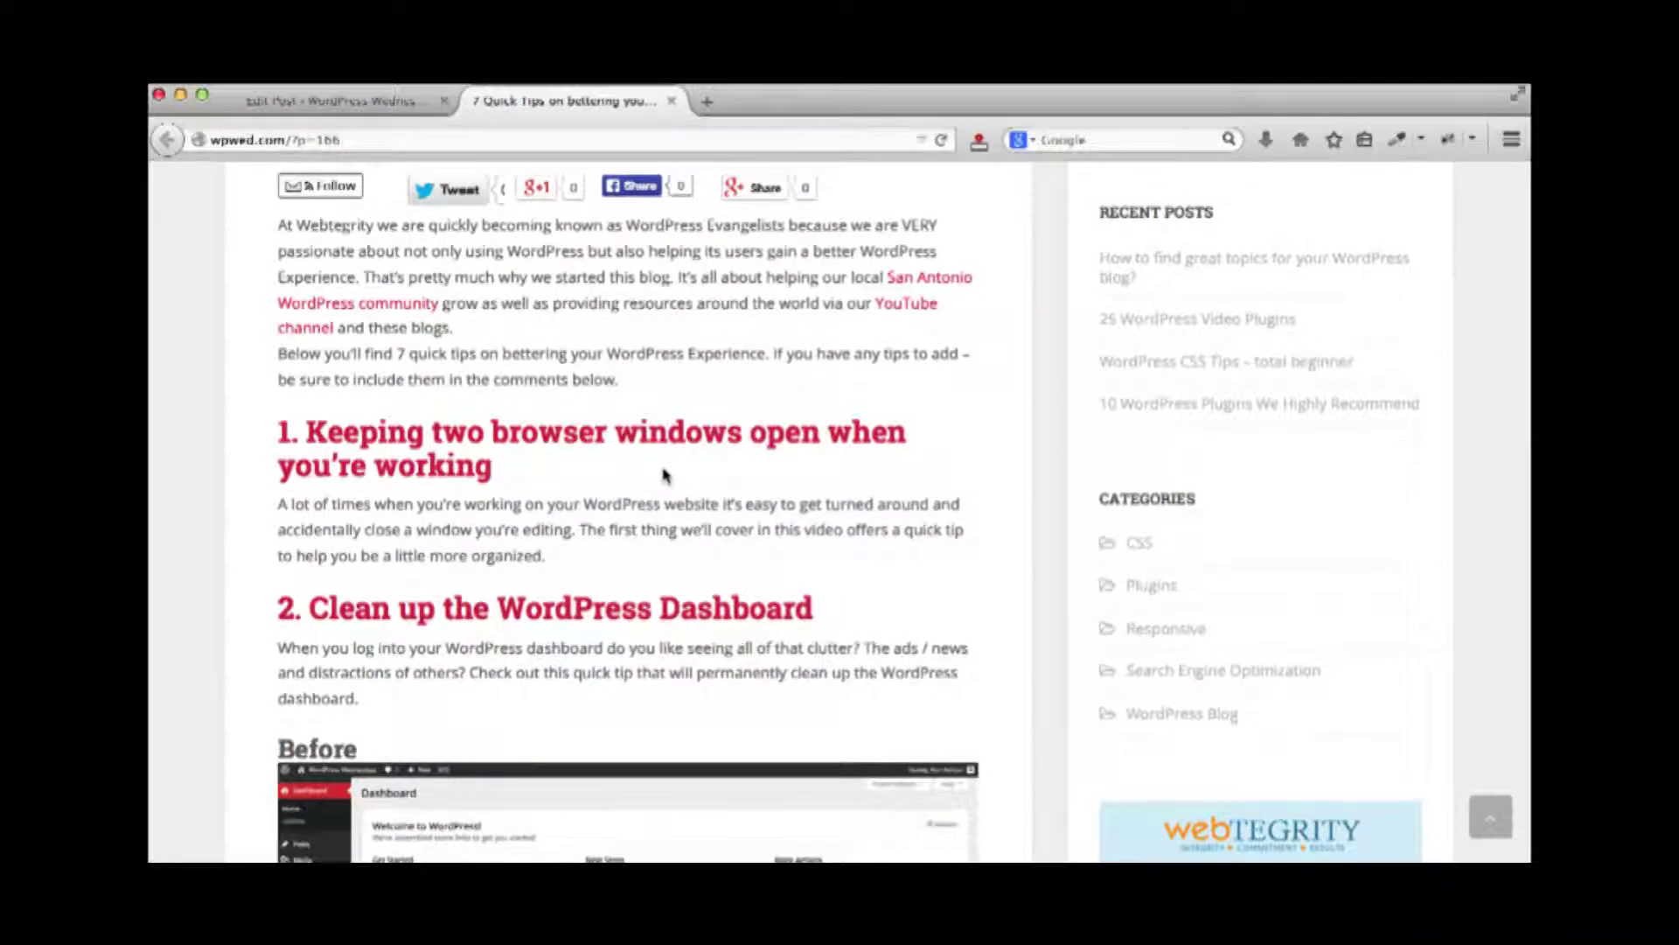
scroll(665, 472, "down", 5)
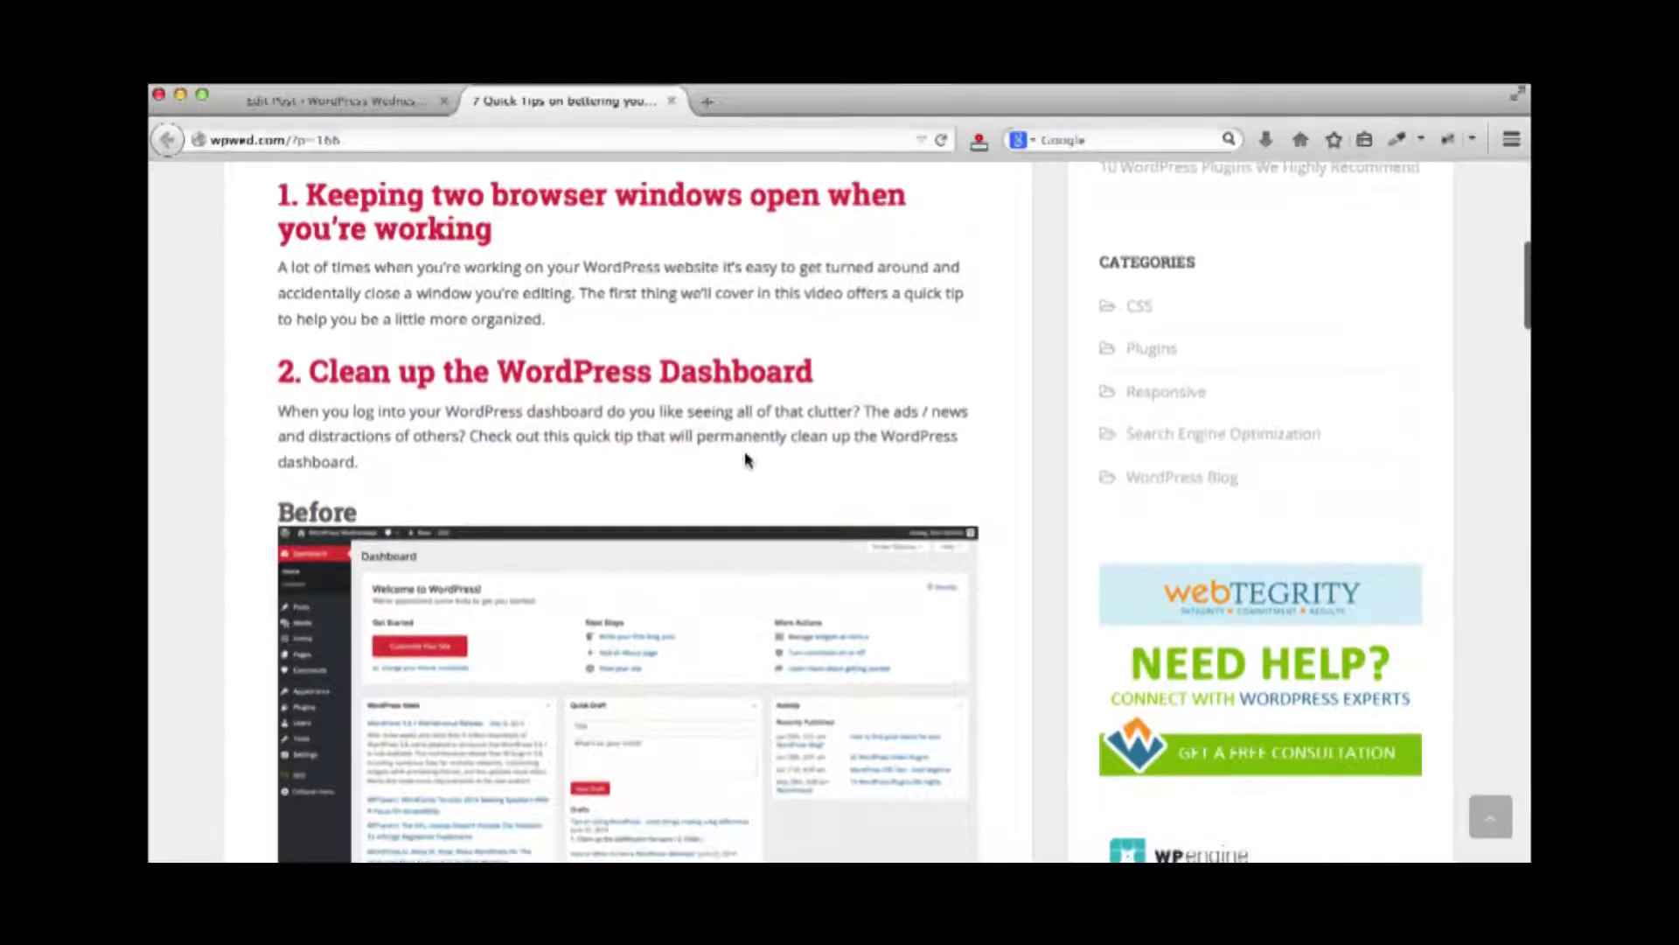
scroll(708, 448, "down", 3)
scroll(713, 452, "down", 4)
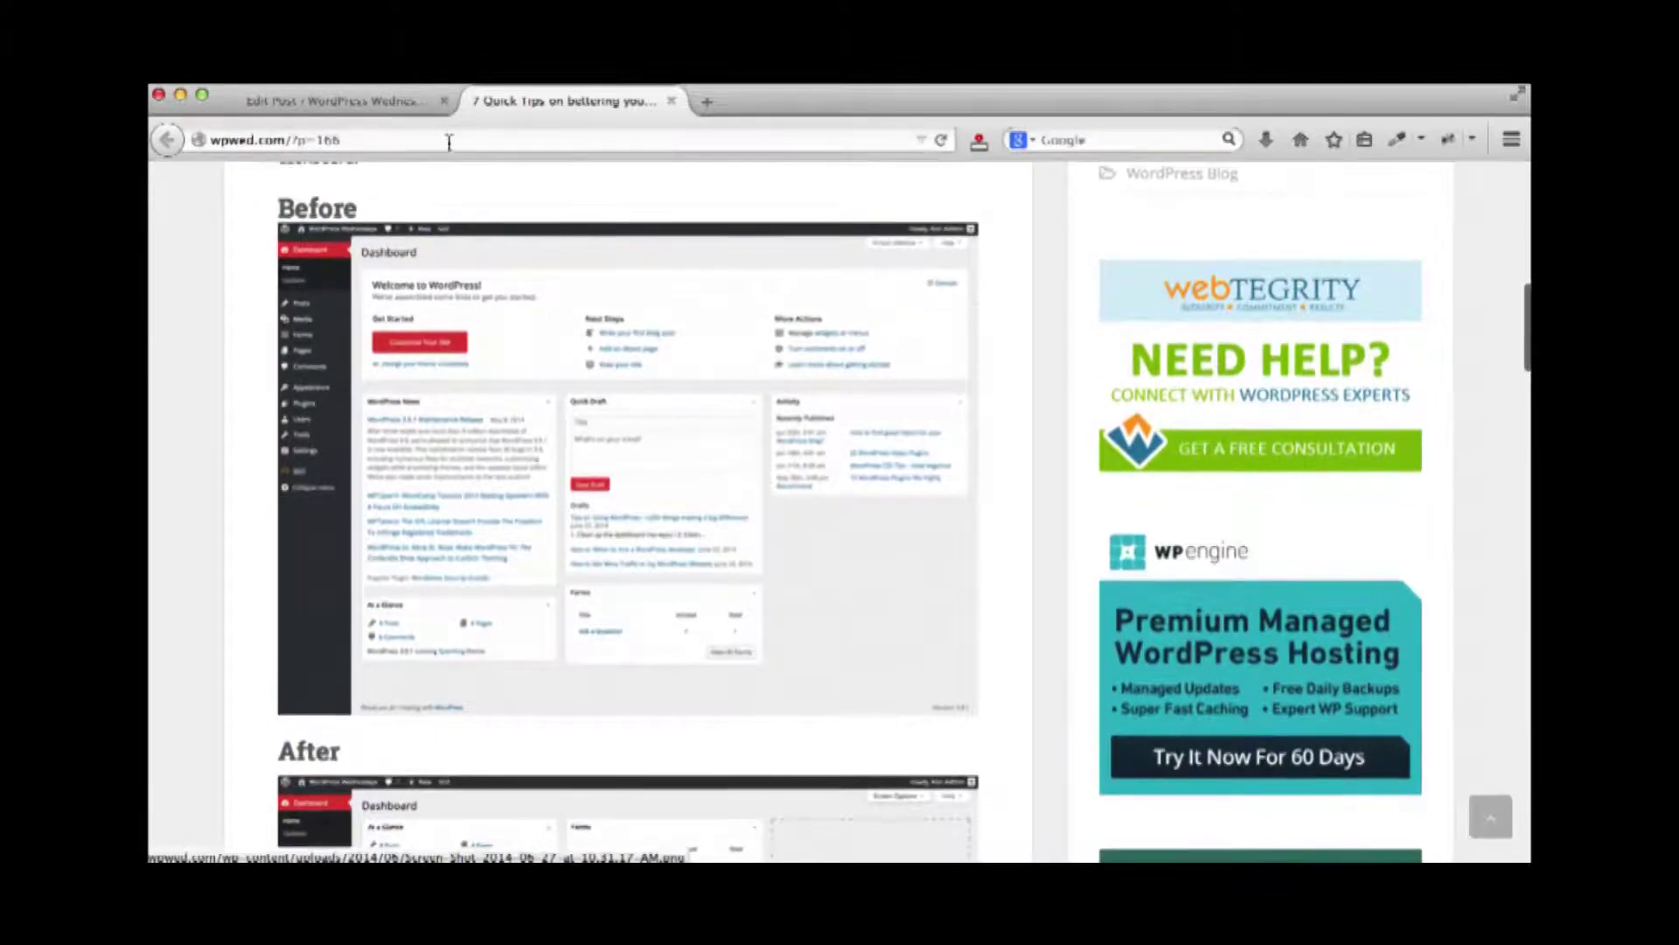
left_click(390, 102)
left_click(237, 219)
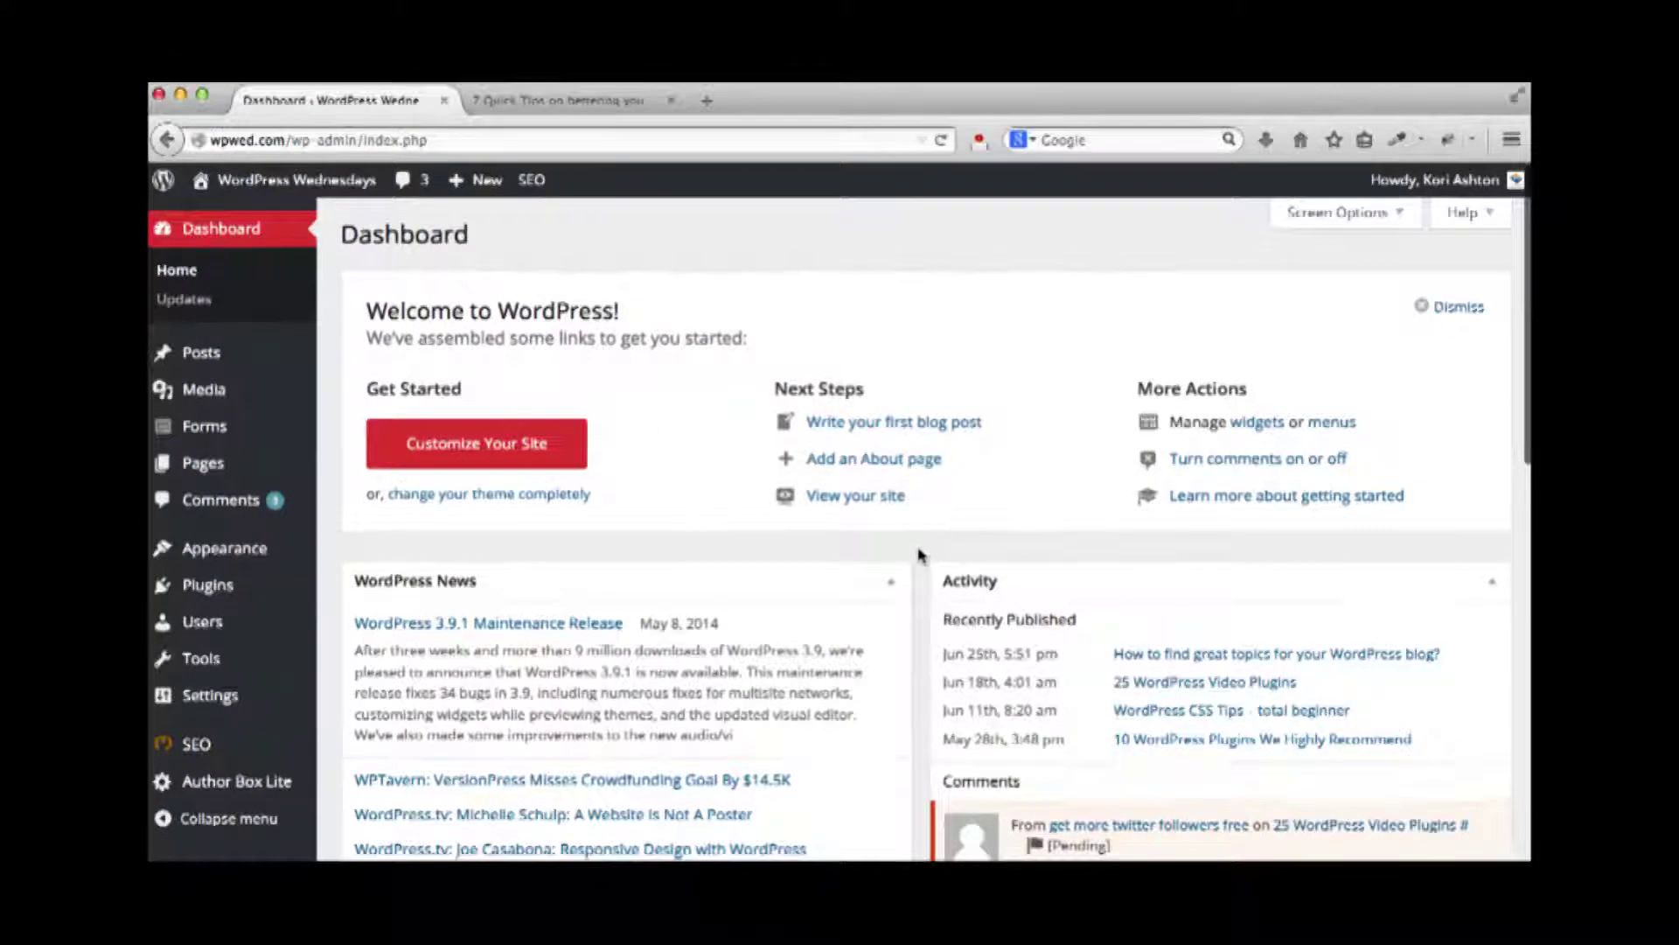
Scroll through the Dashboard widgets and bring up Screen Options
scroll(918, 554, "down", 5)
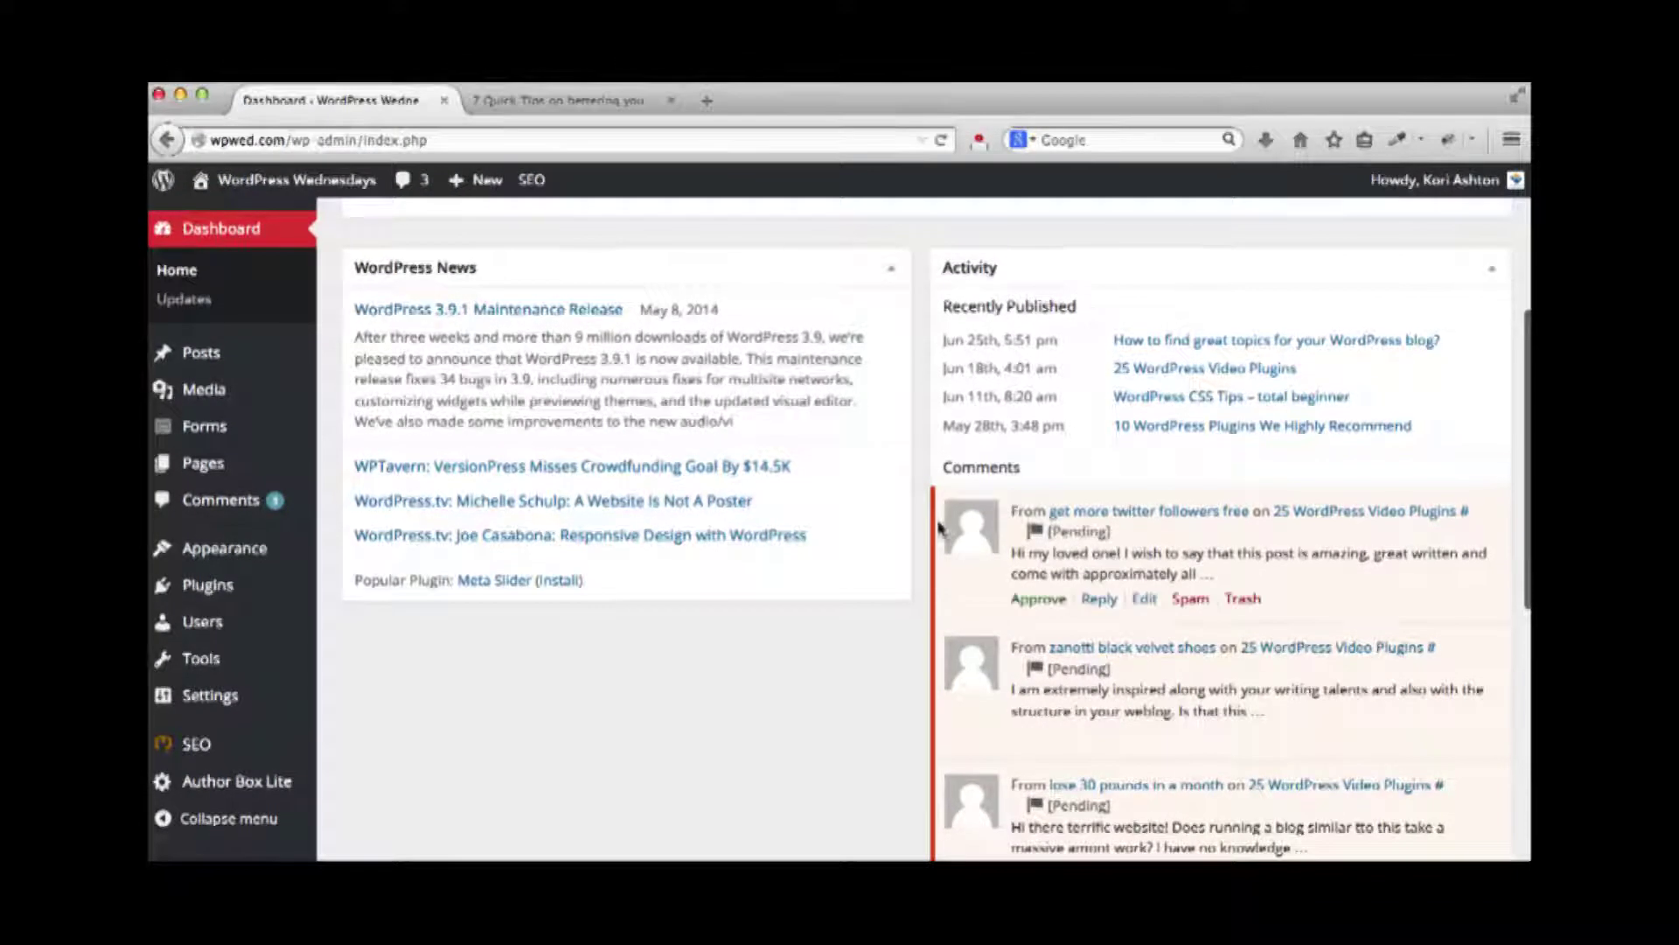
scroll(909, 508, "down", 9)
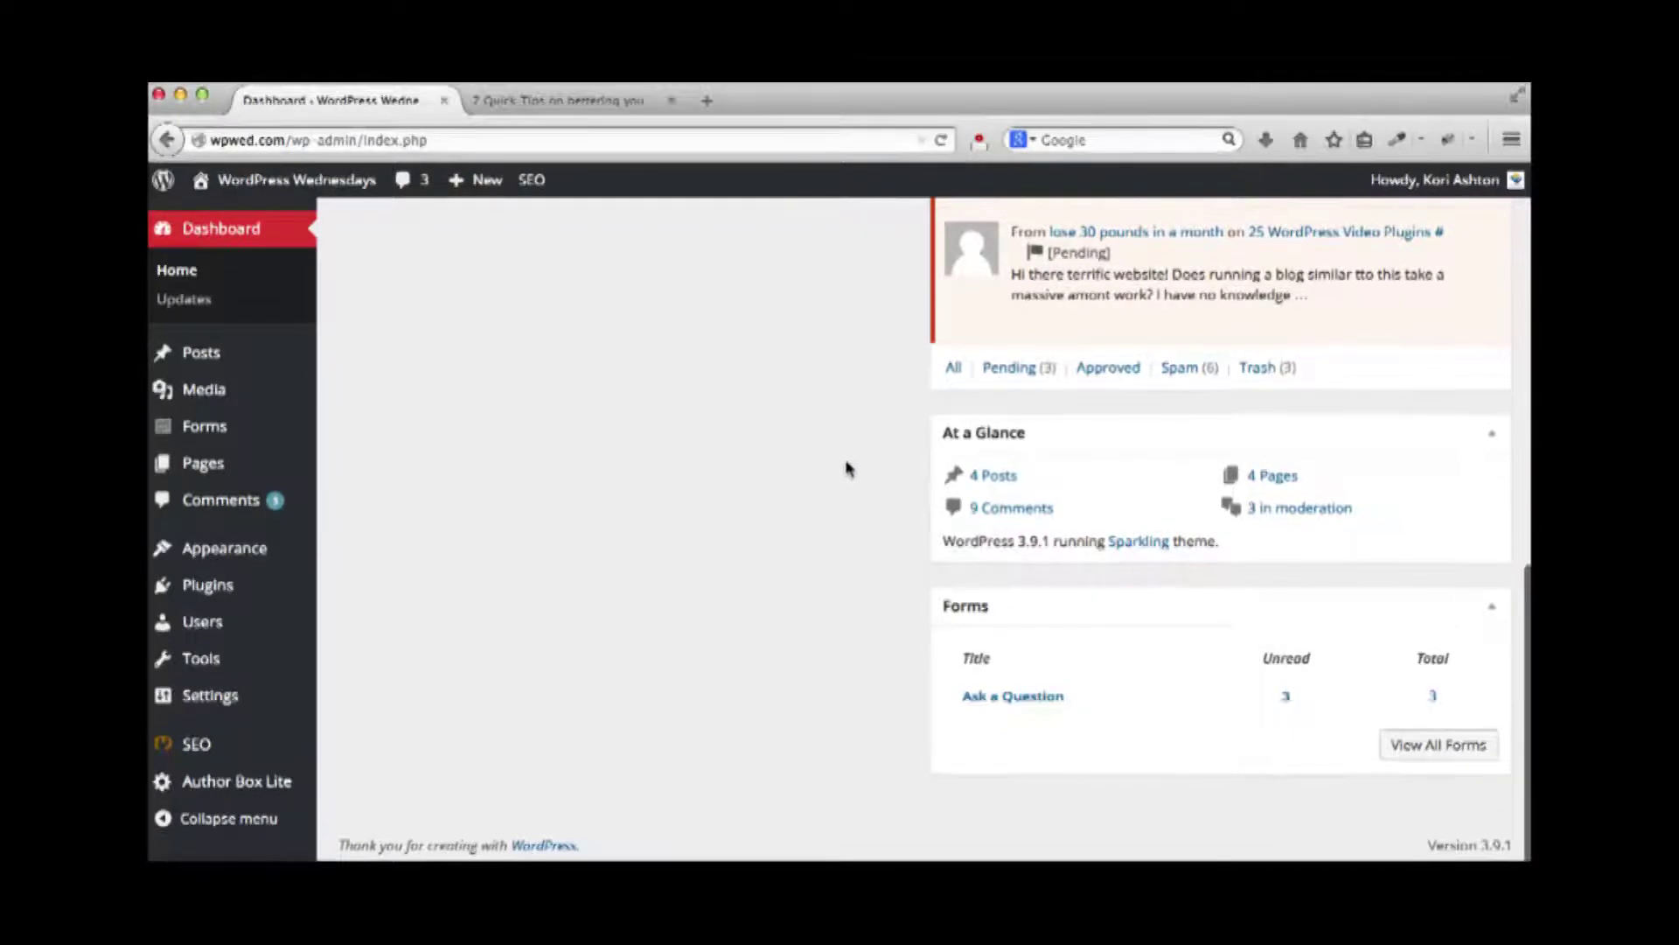
scroll(892, 503, "up", 12)
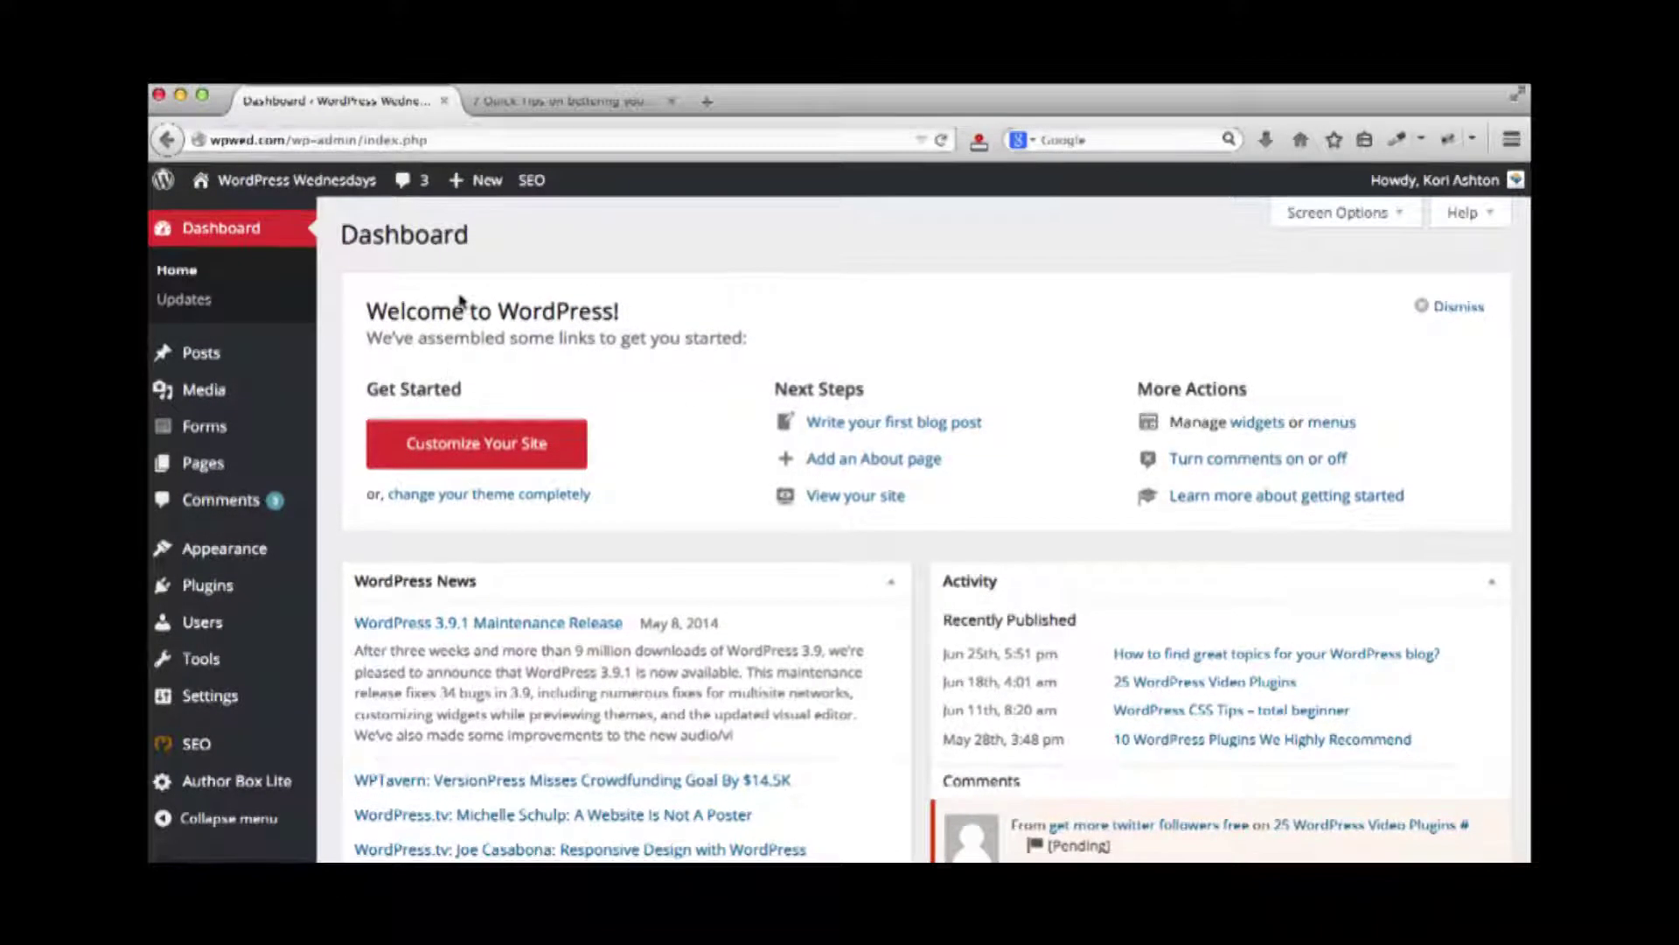
left_click(1321, 214)
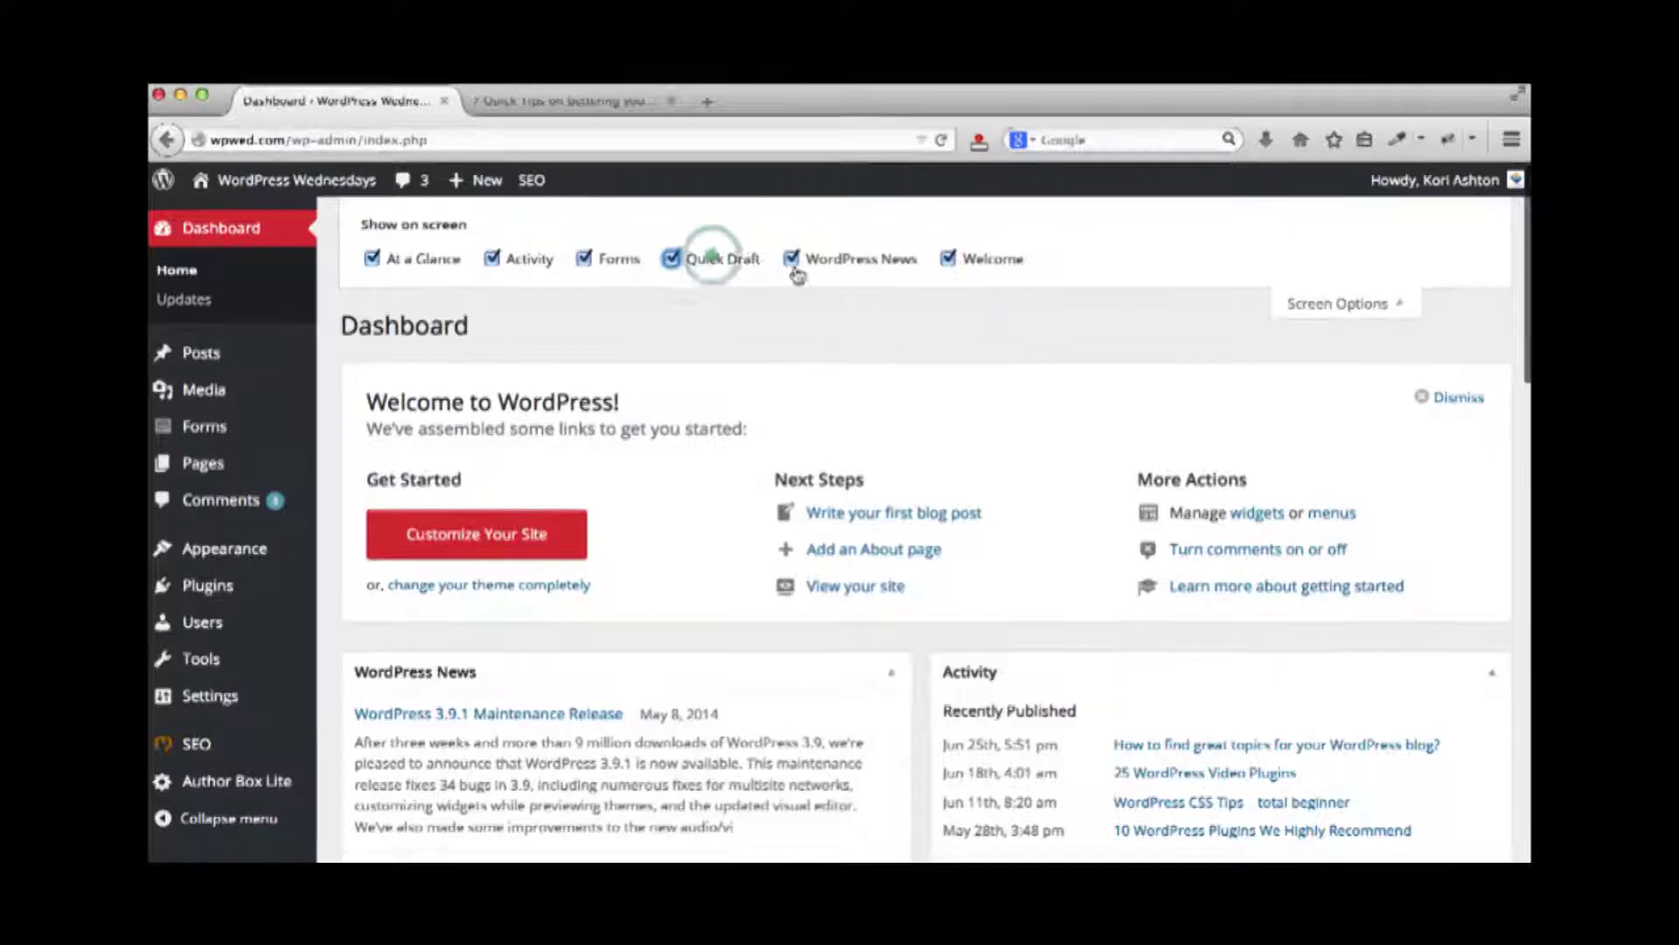
Hide the WordPress News, Welcome and Activity boxes on the Dashboard
left_click(879, 261)
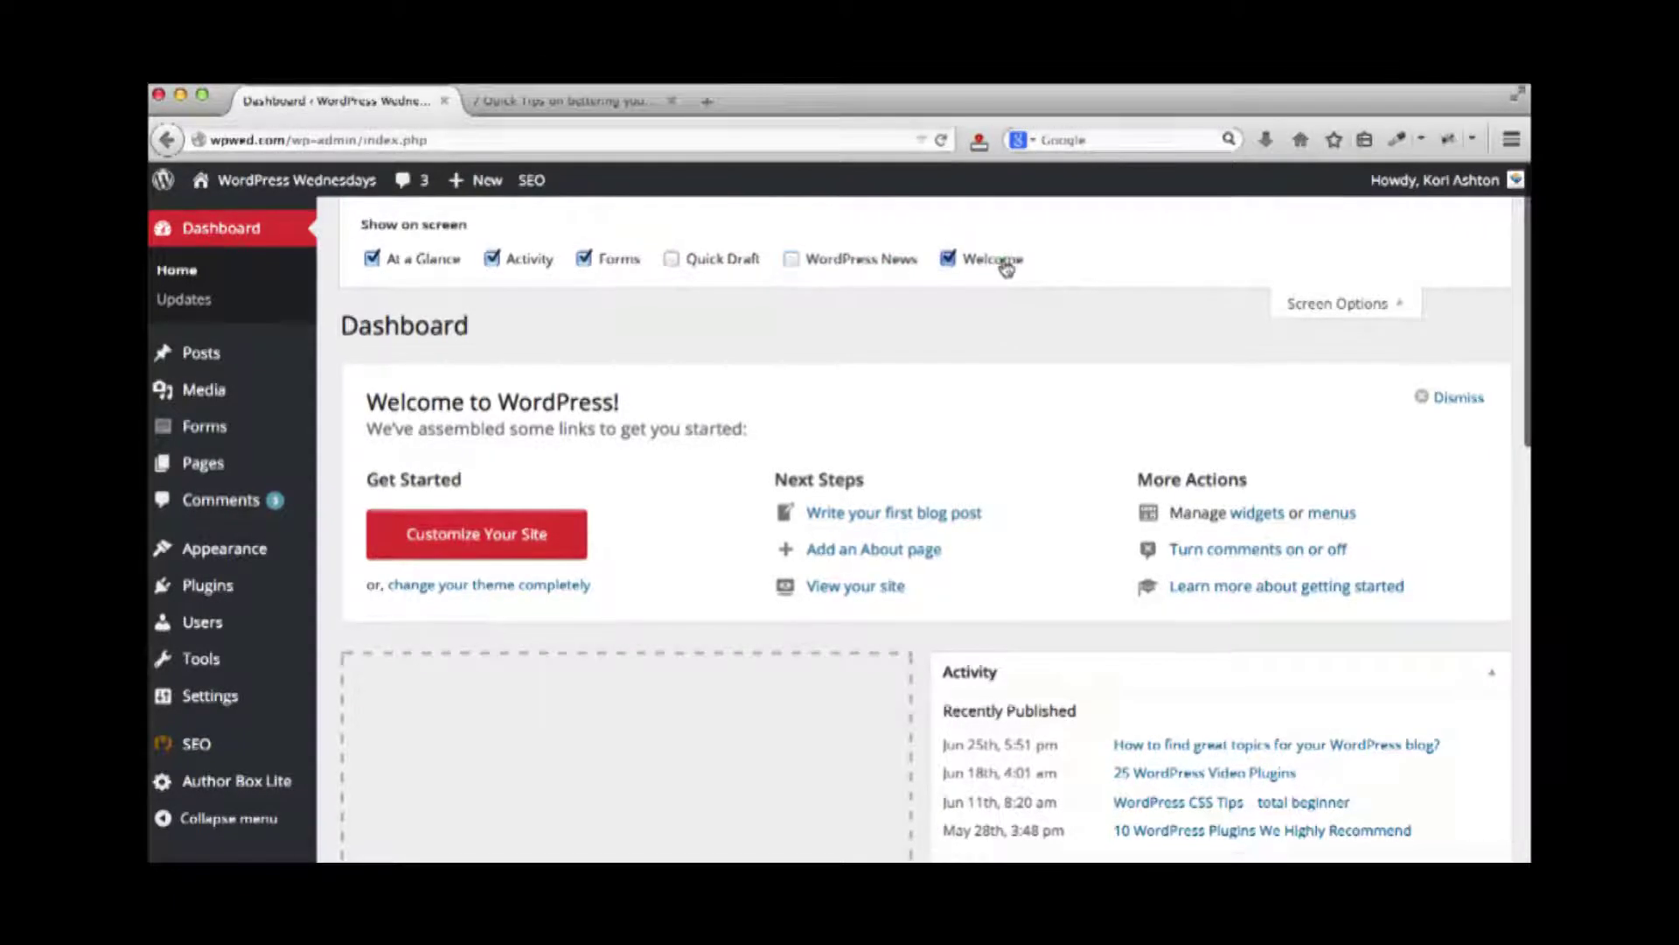
left_click(1002, 266)
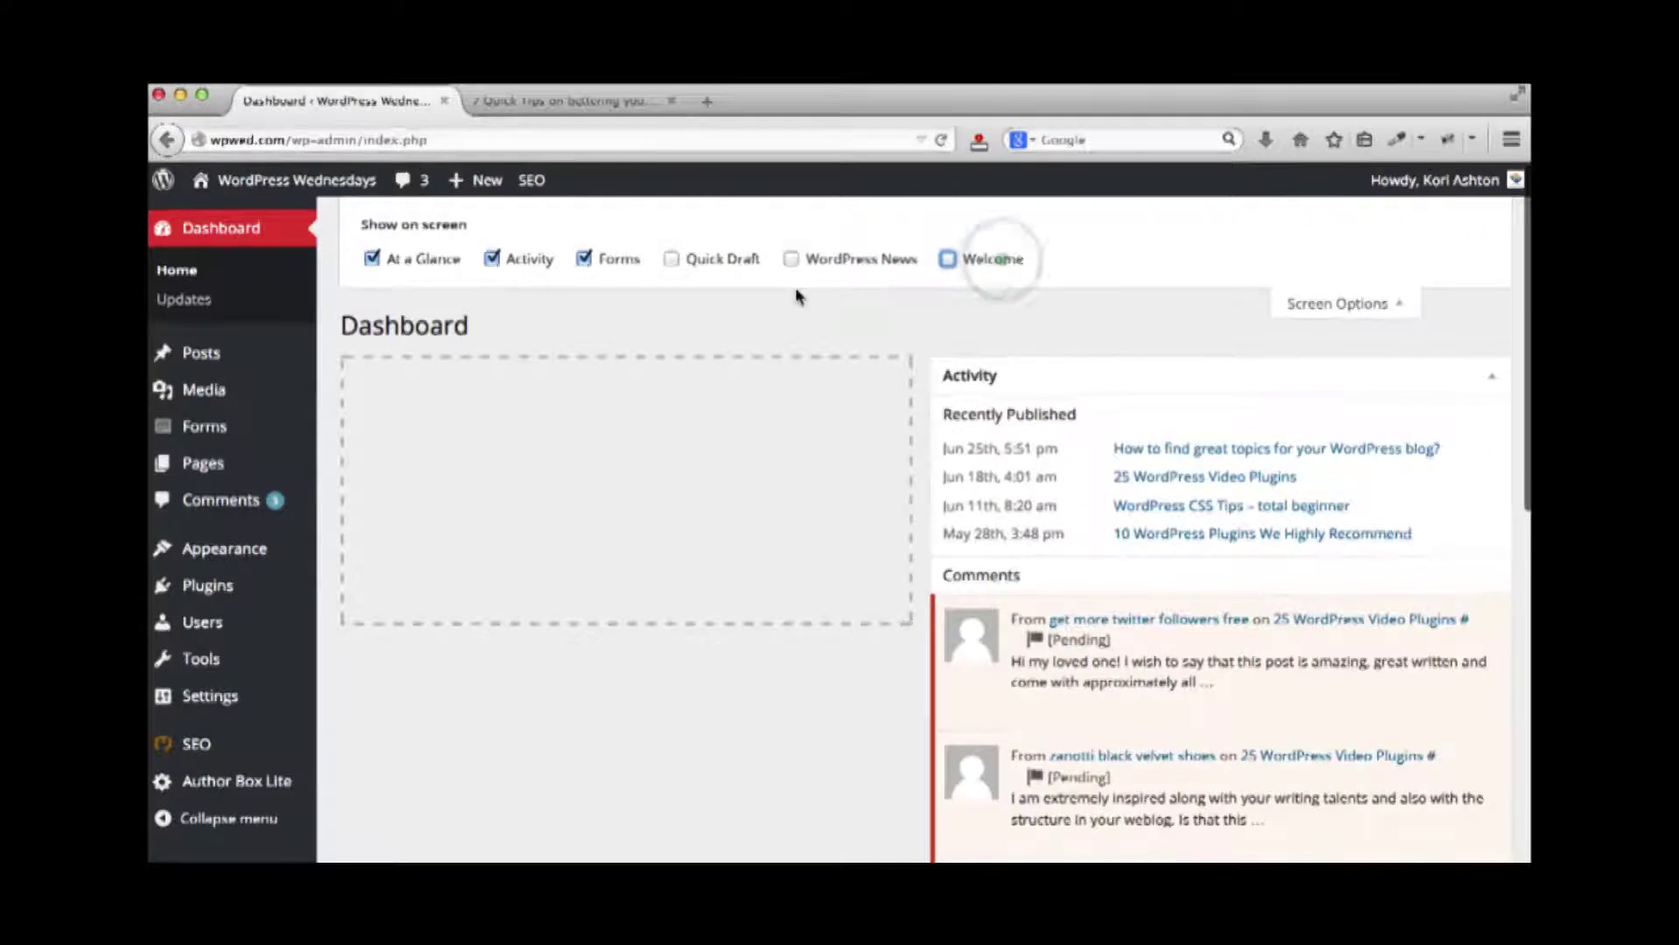
left_click(493, 261)
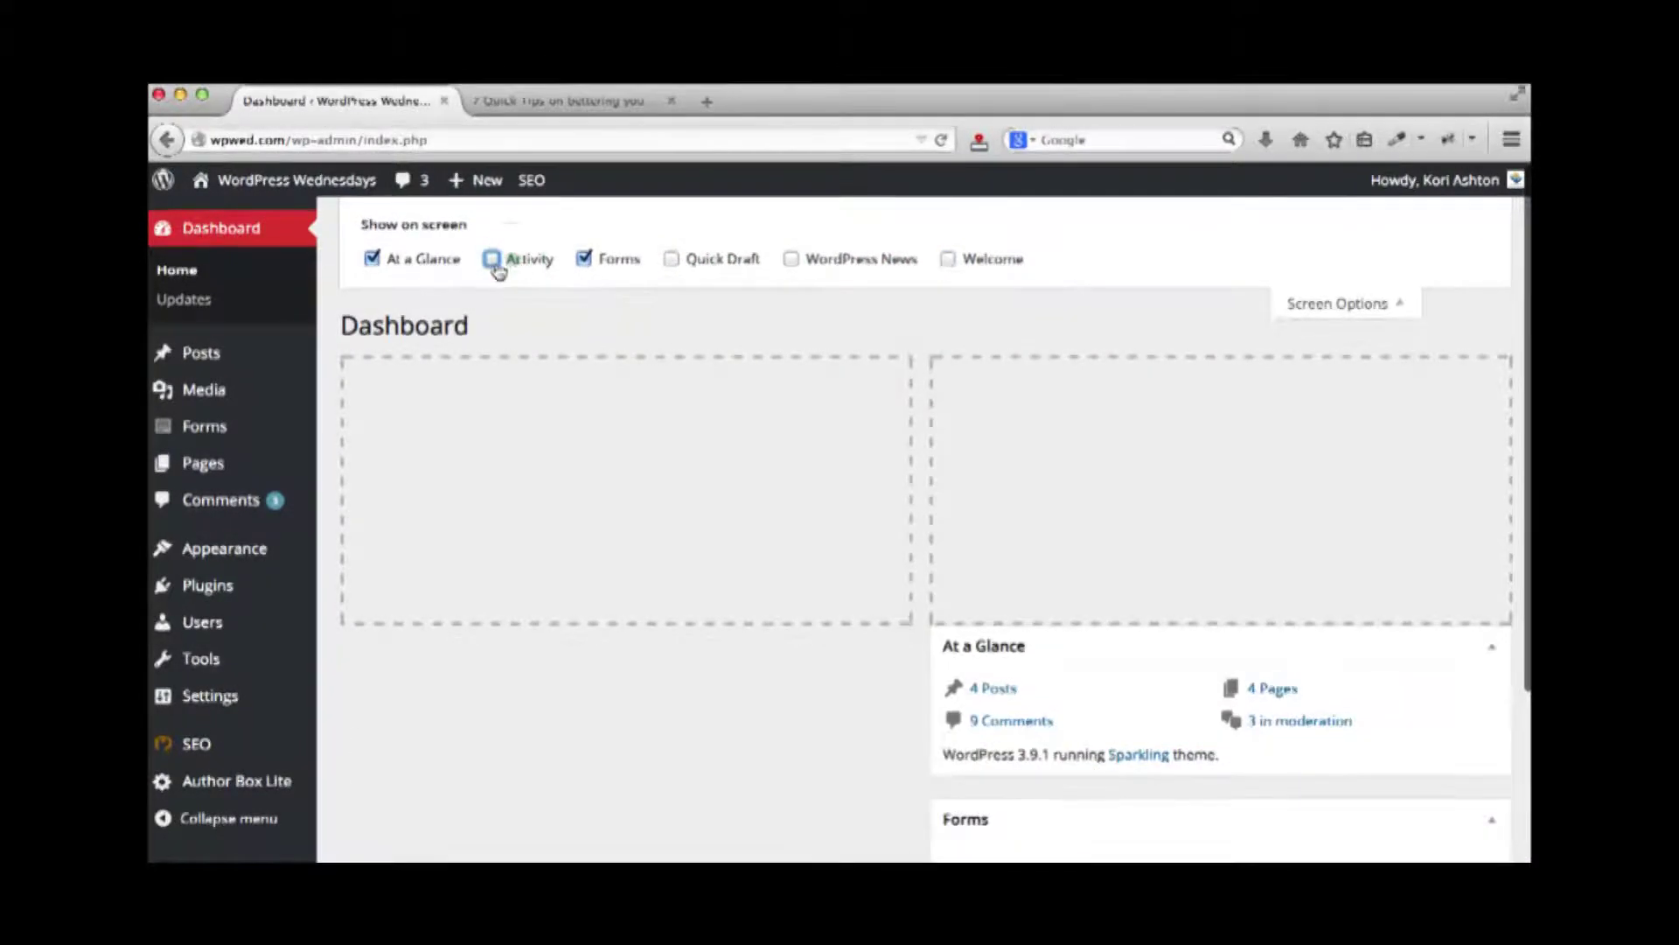
left_click(1328, 307)
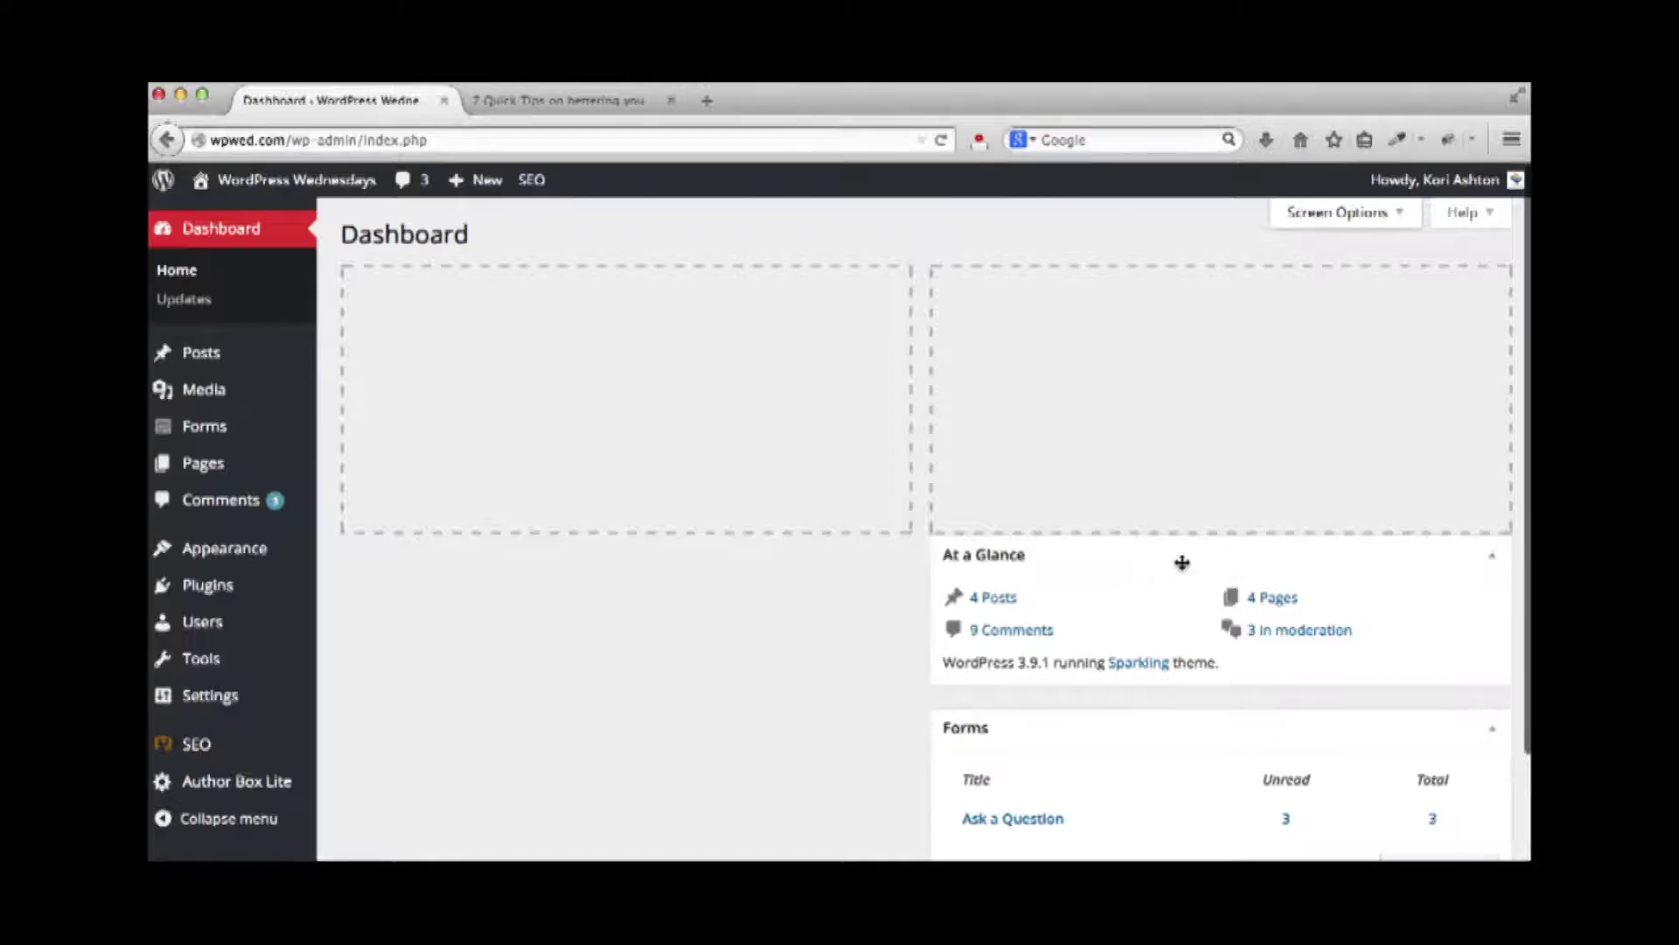
Move At a Glance to the left column and Forms to the top of the right column
left_click_drag(1170, 558, 584, 286)
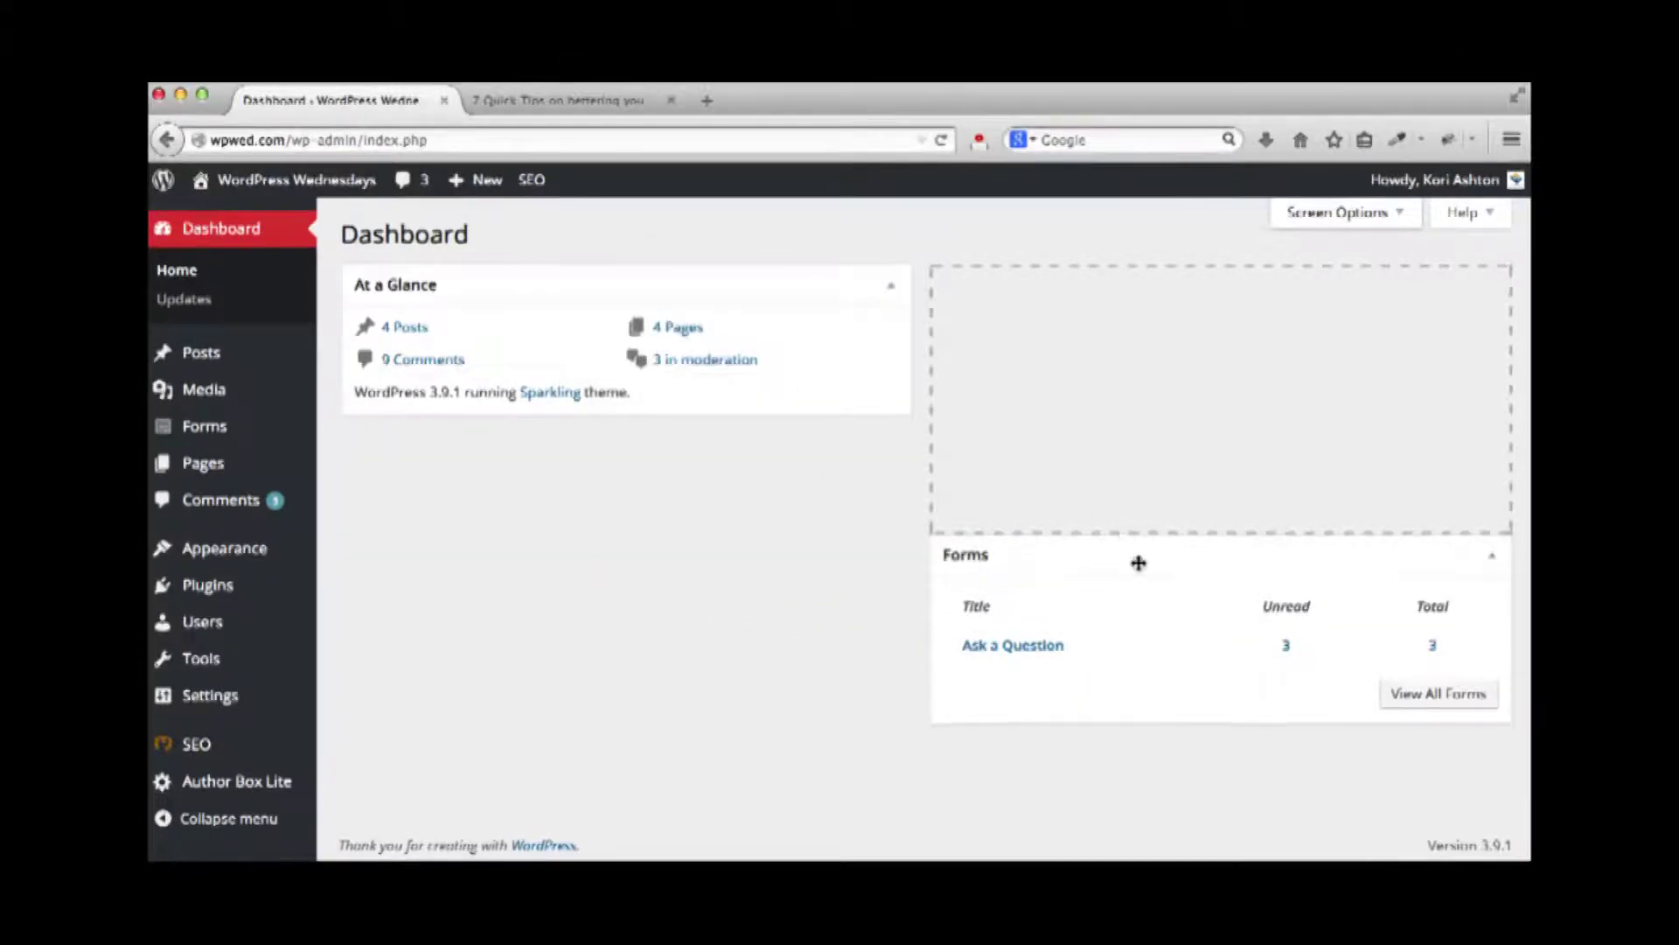
left_click_drag(1136, 562, 1135, 294)
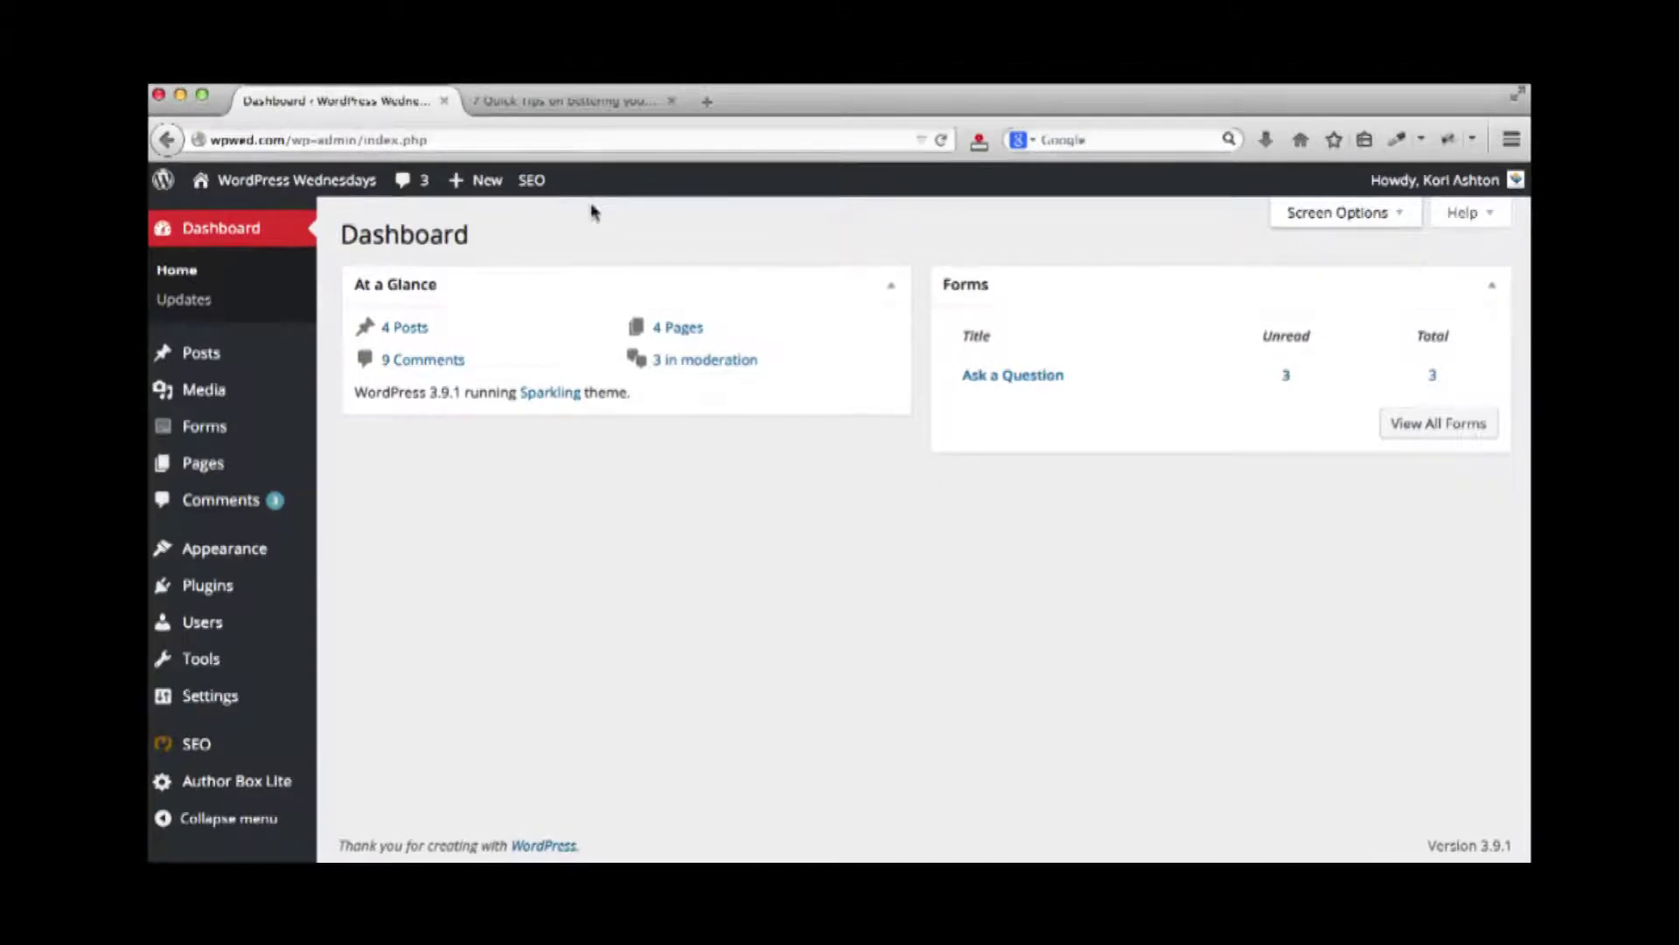
left_click(528, 104)
scroll(266, 385, "down", 5)
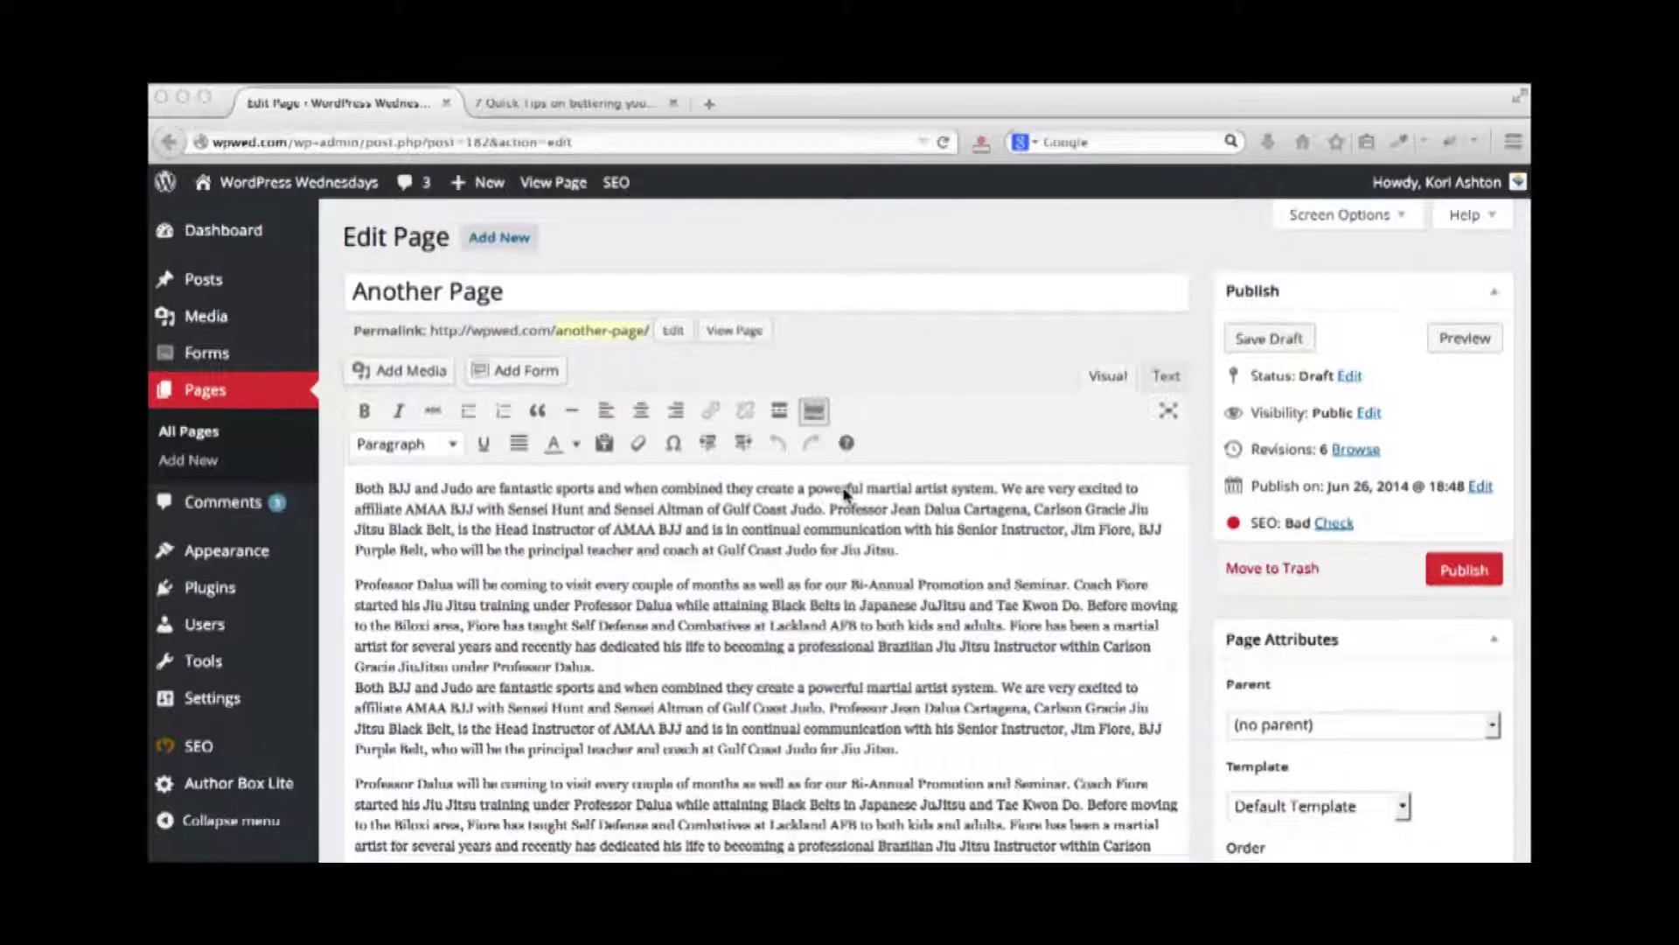
Hide the Author, Slug, Discussion, Custom Fields and Revisions boxes in the page editor
scroll(1200, 457, "down", 5)
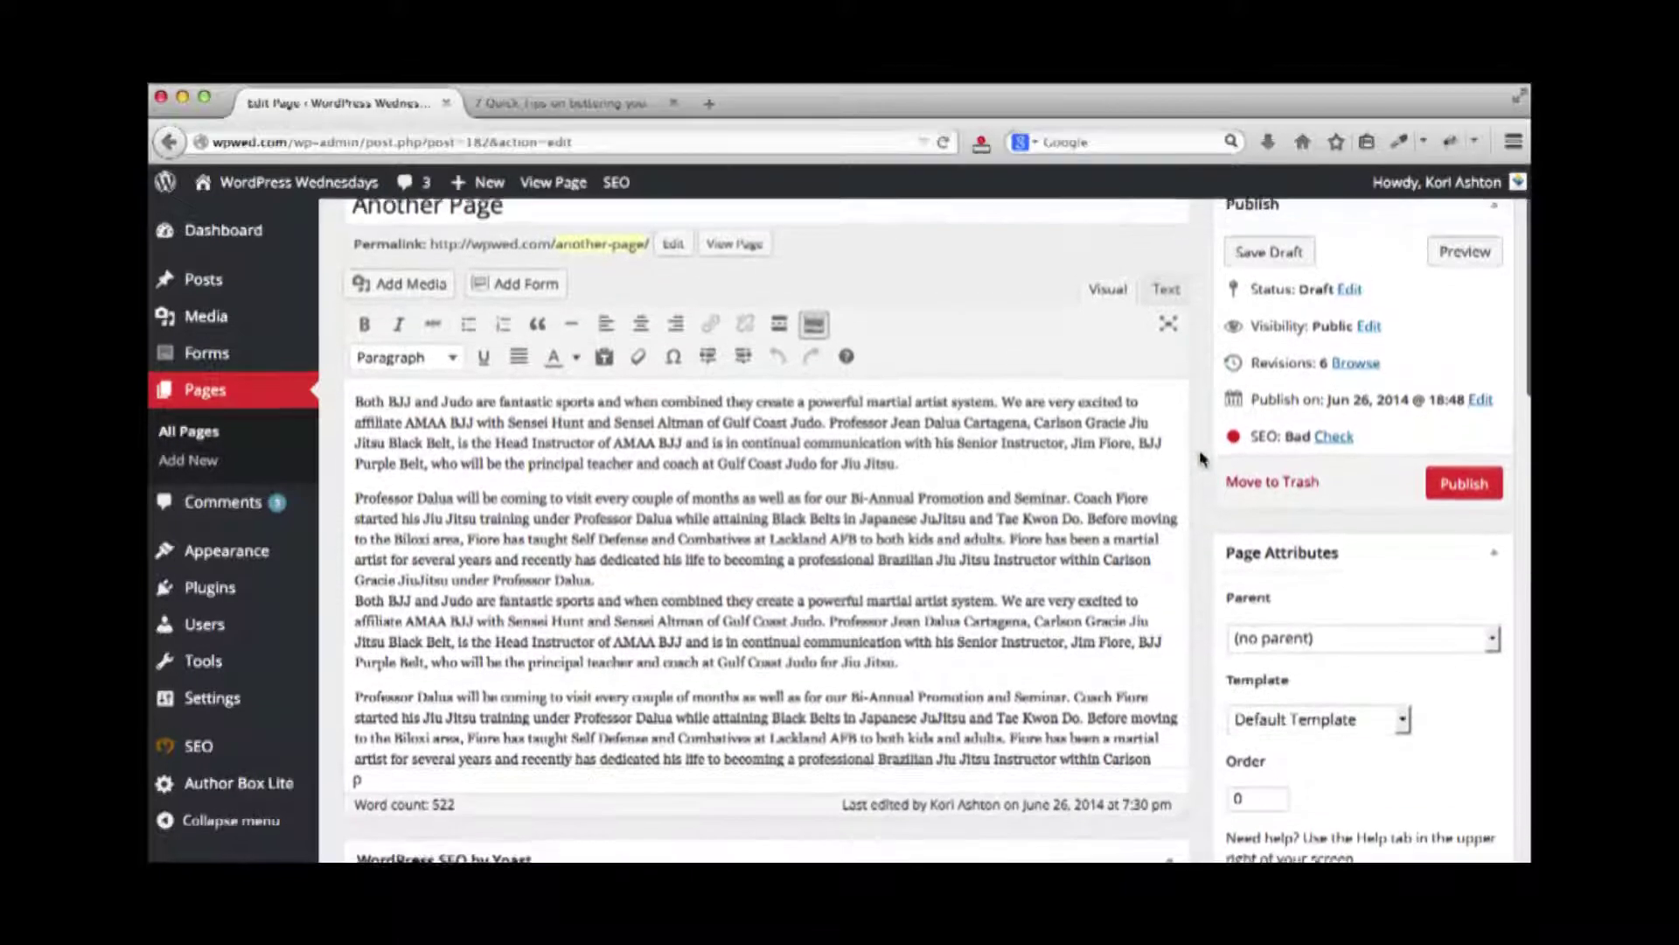
scroll(1200, 459, "down", 10)
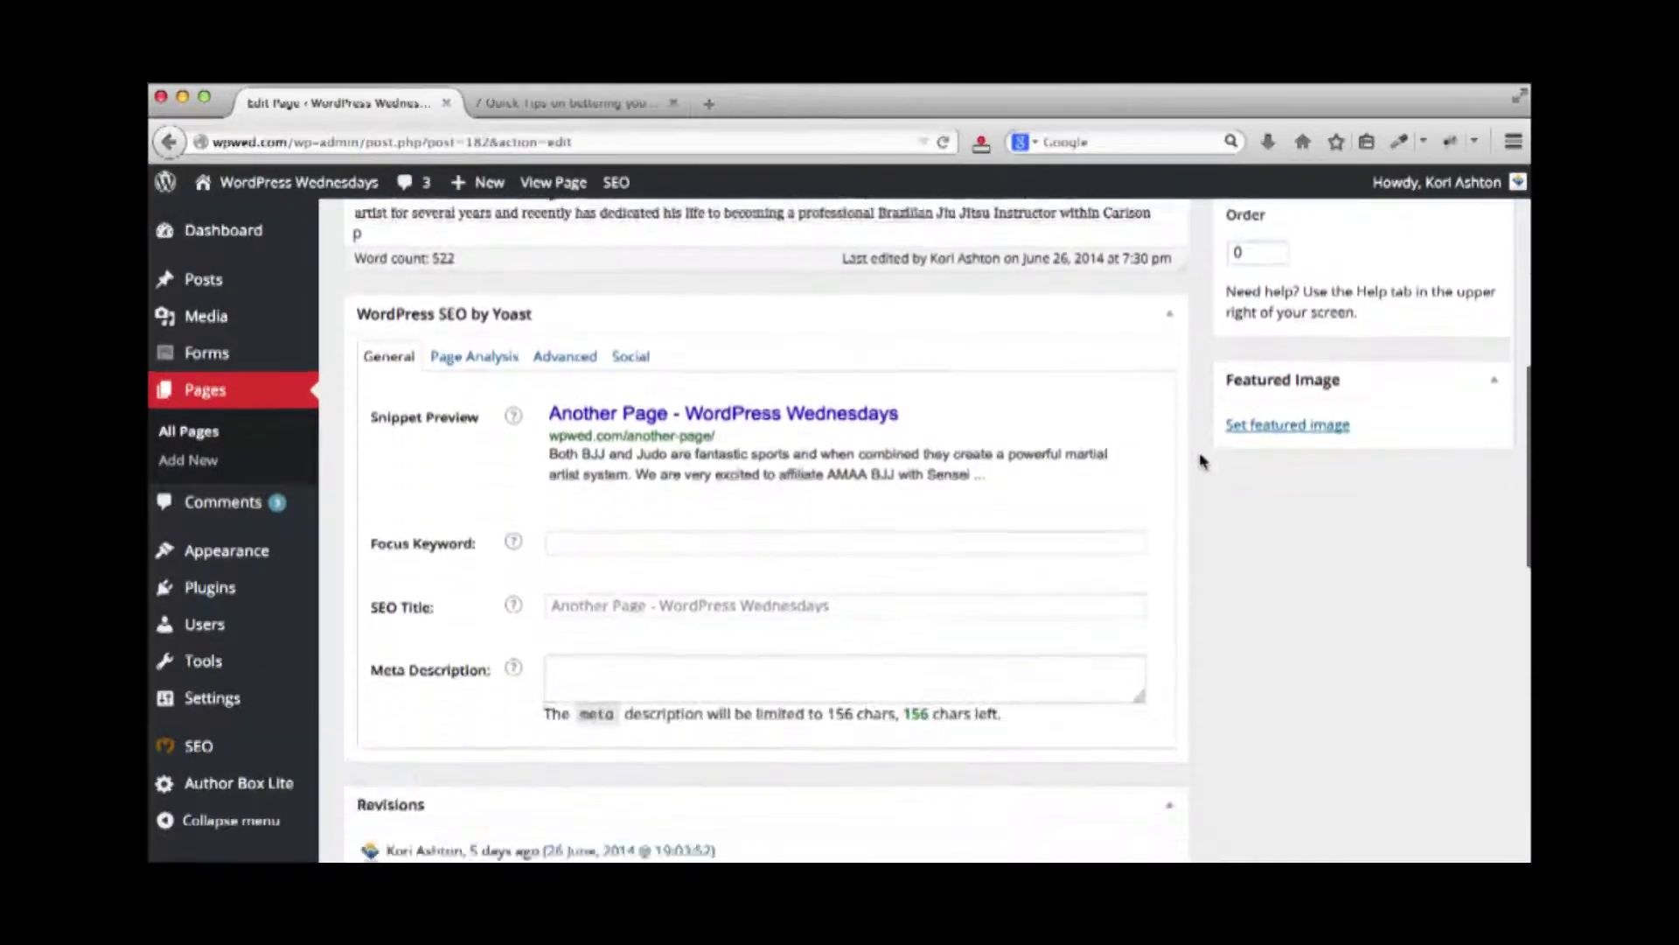
scroll(1200, 460, "down", 10)
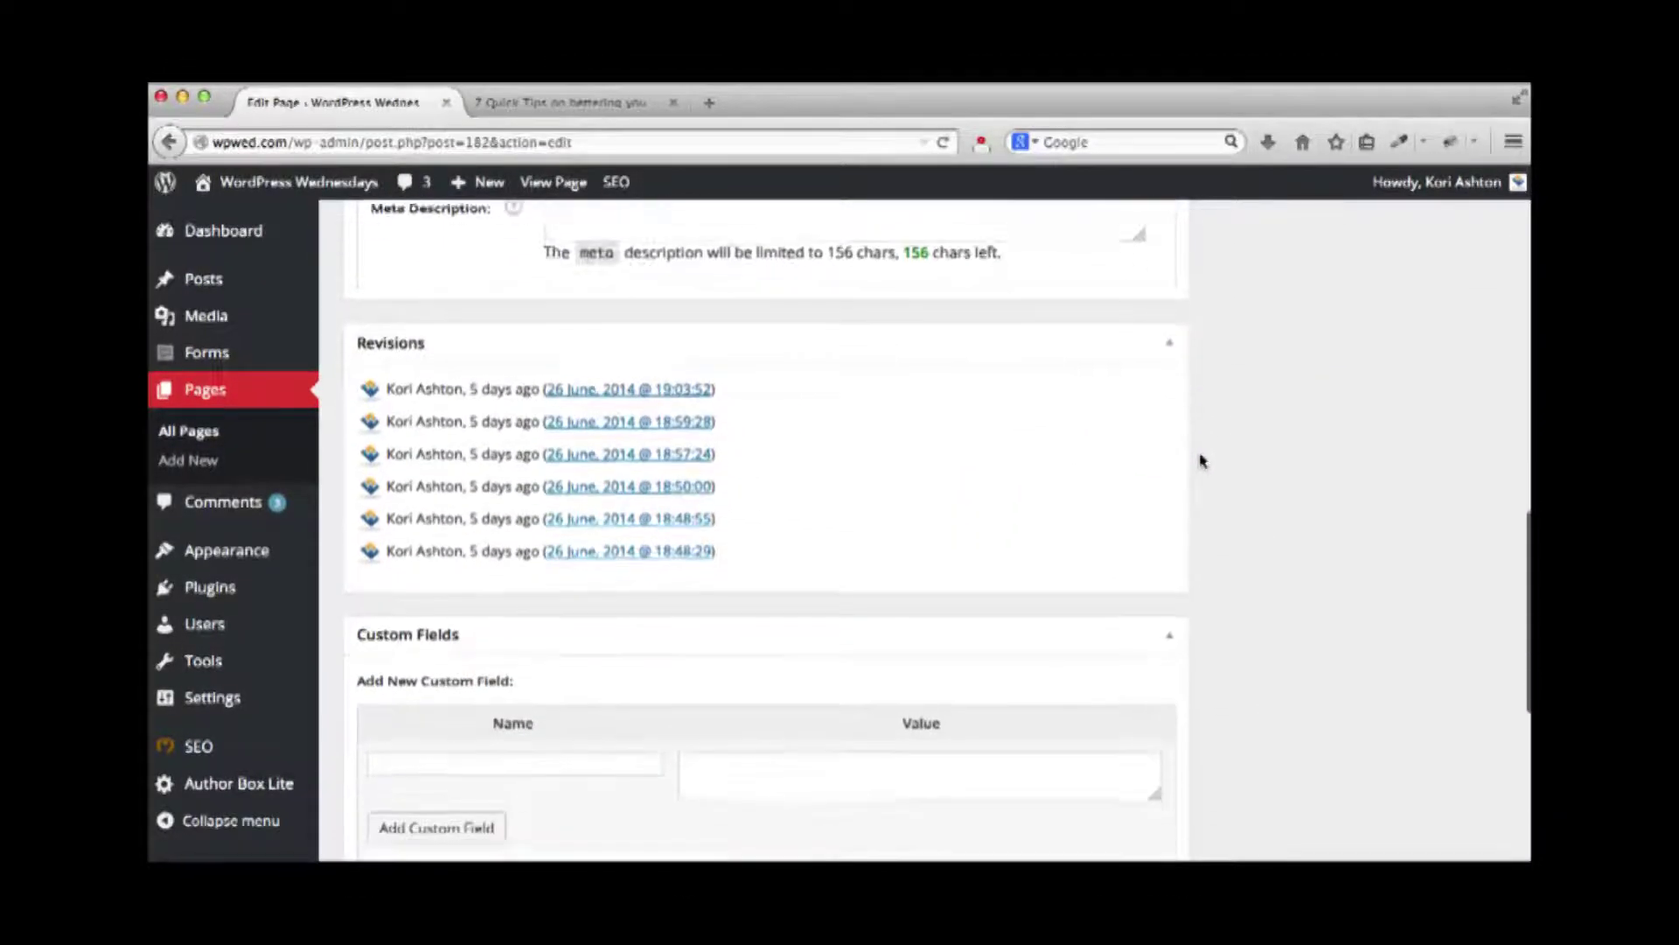
scroll(1200, 459, "down", 2)
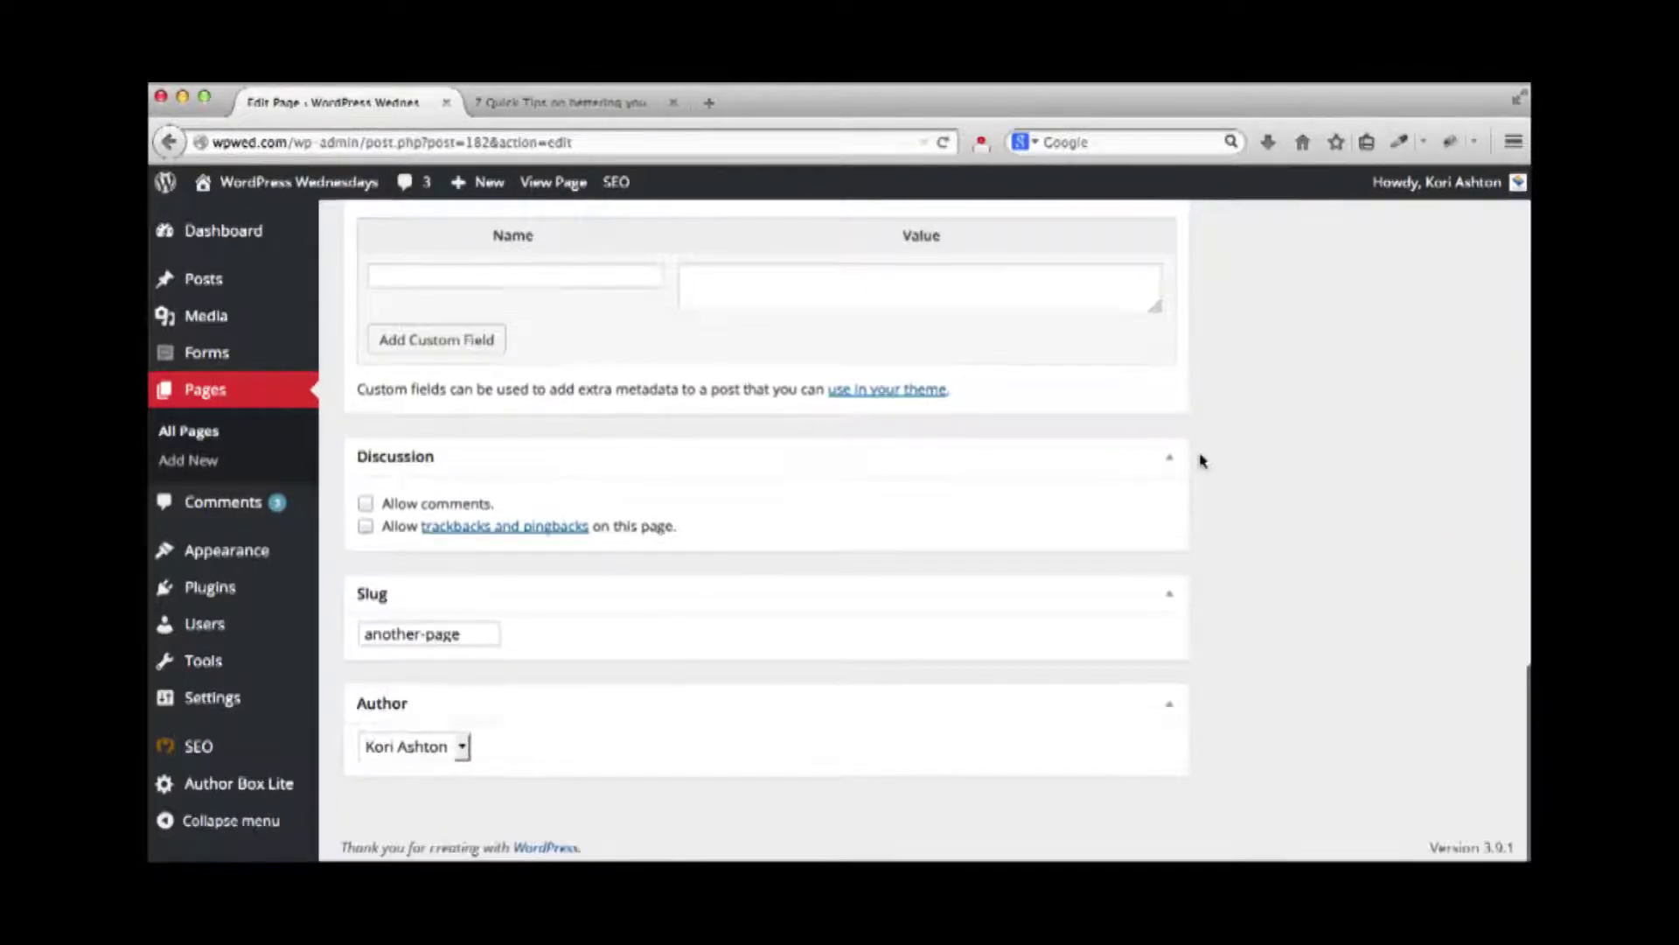
scroll(1201, 459, "up", 2)
scroll(1201, 461, "up", 20)
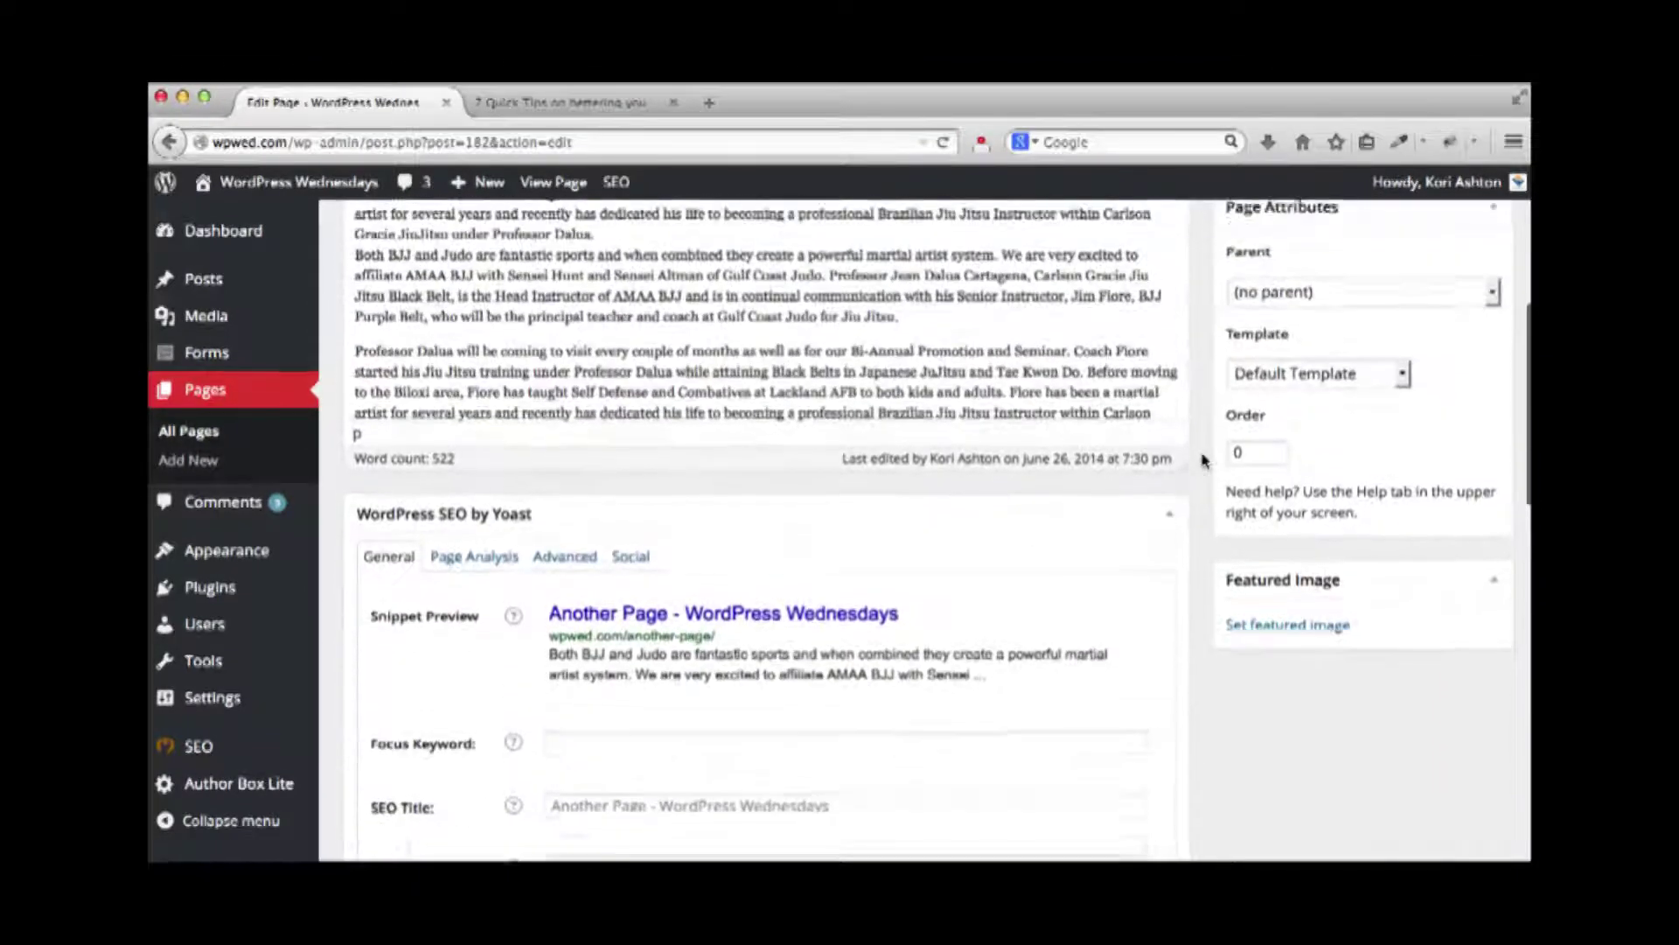
scroll(1203, 459, "up", 2)
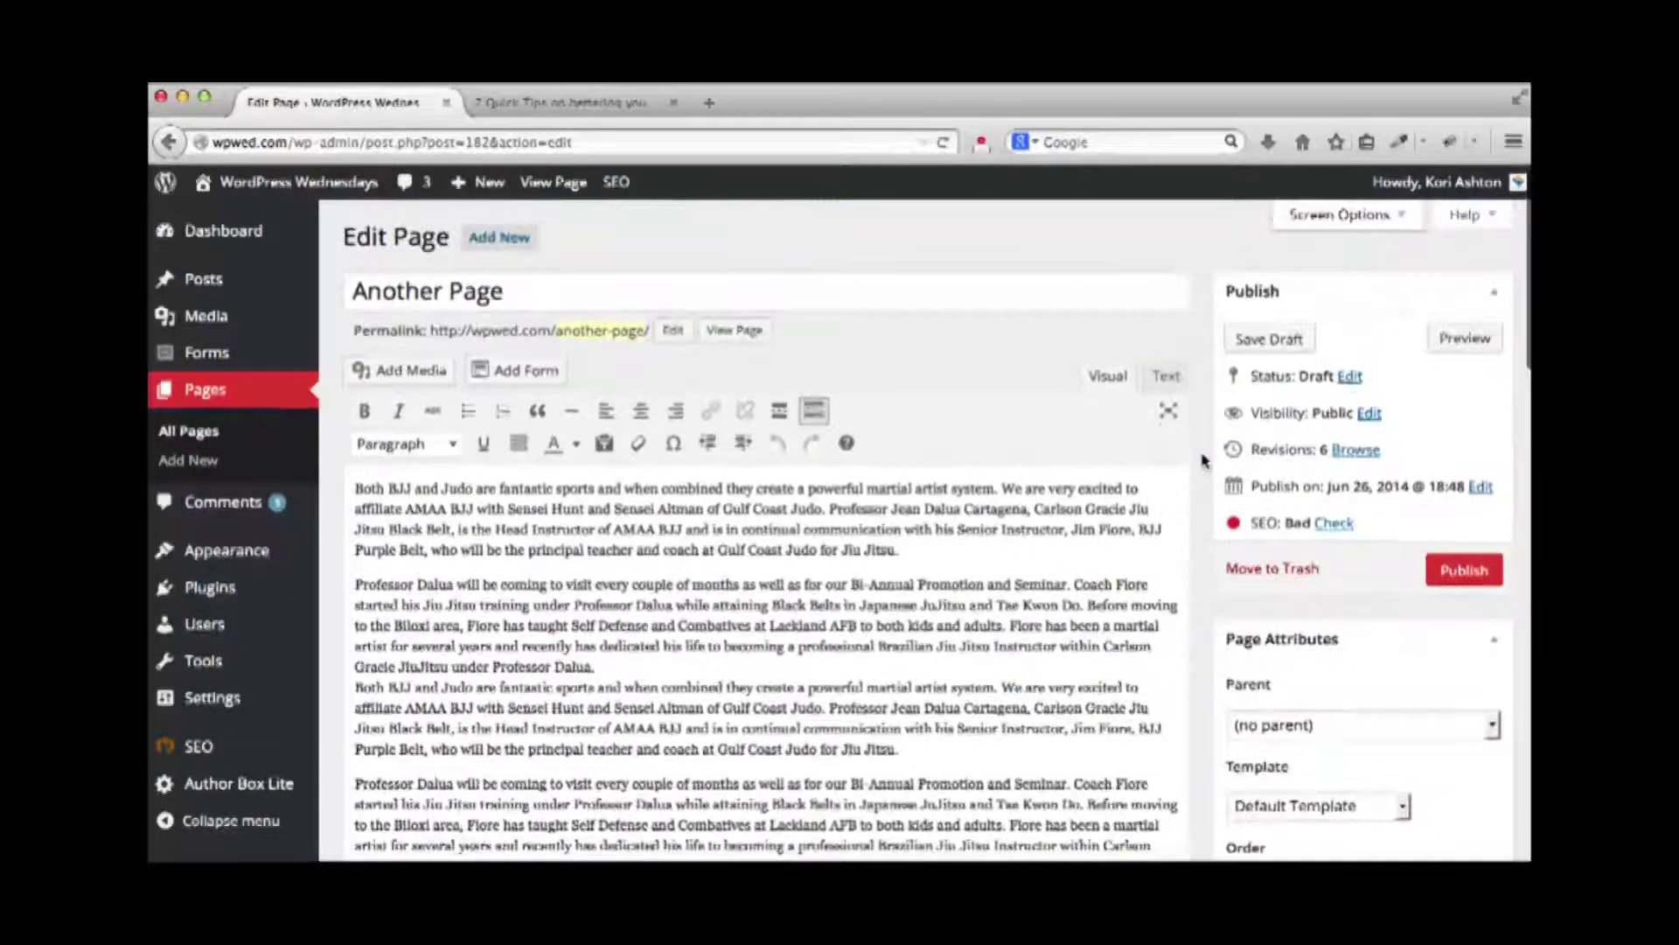
left_click(1342, 218)
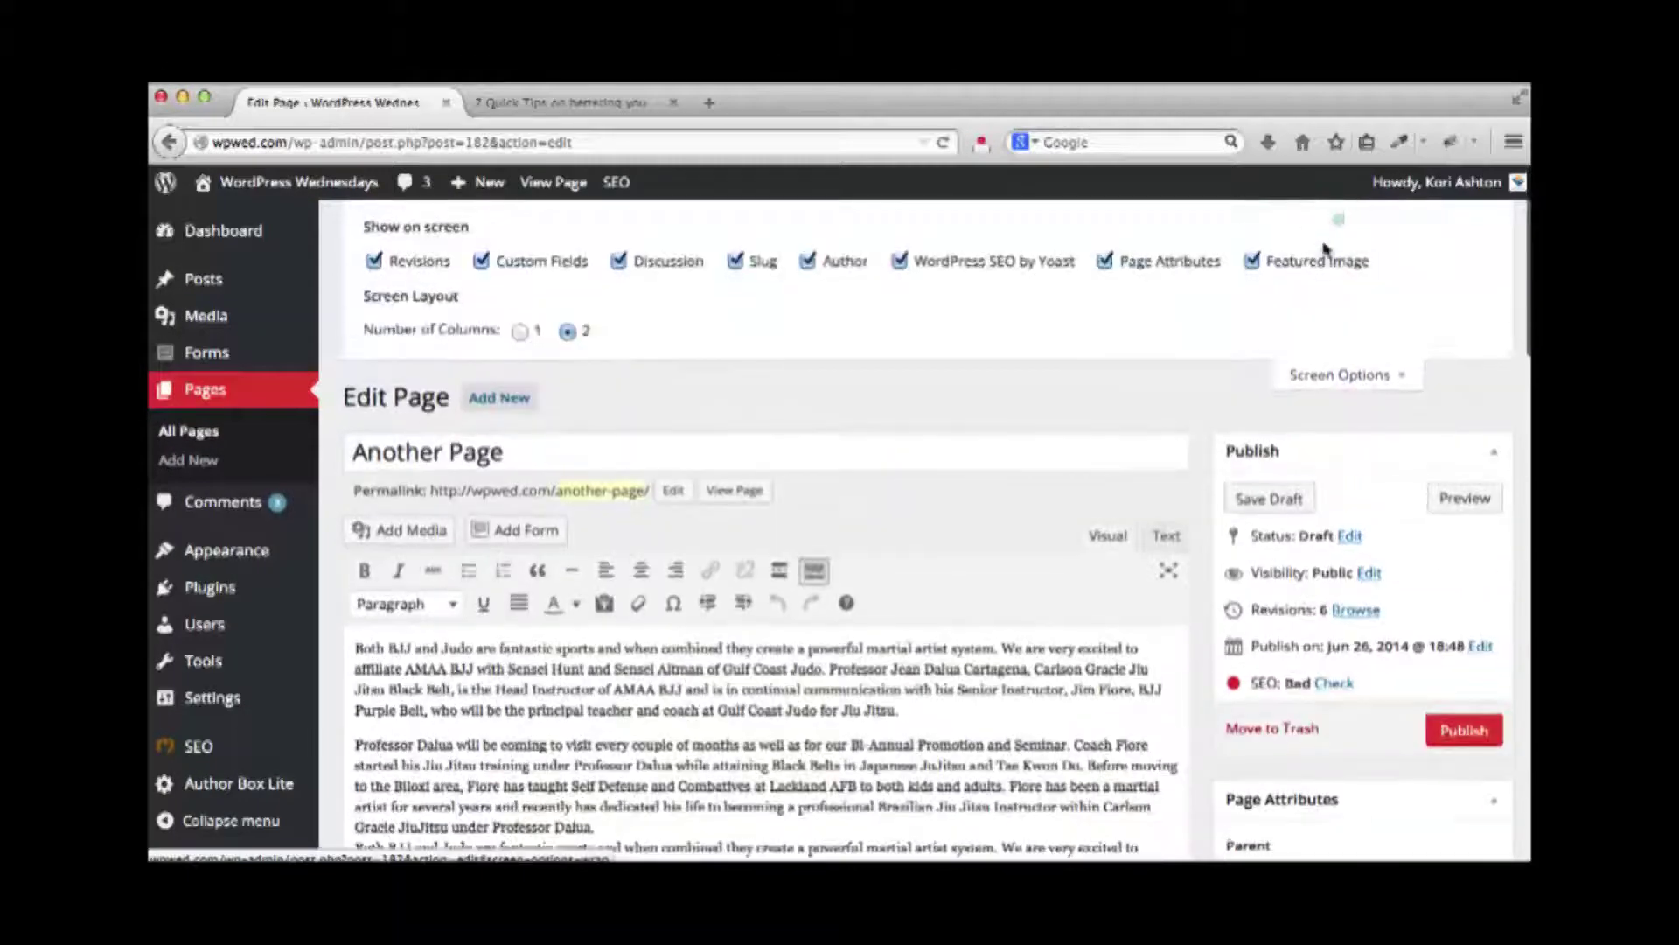
left_click(841, 261)
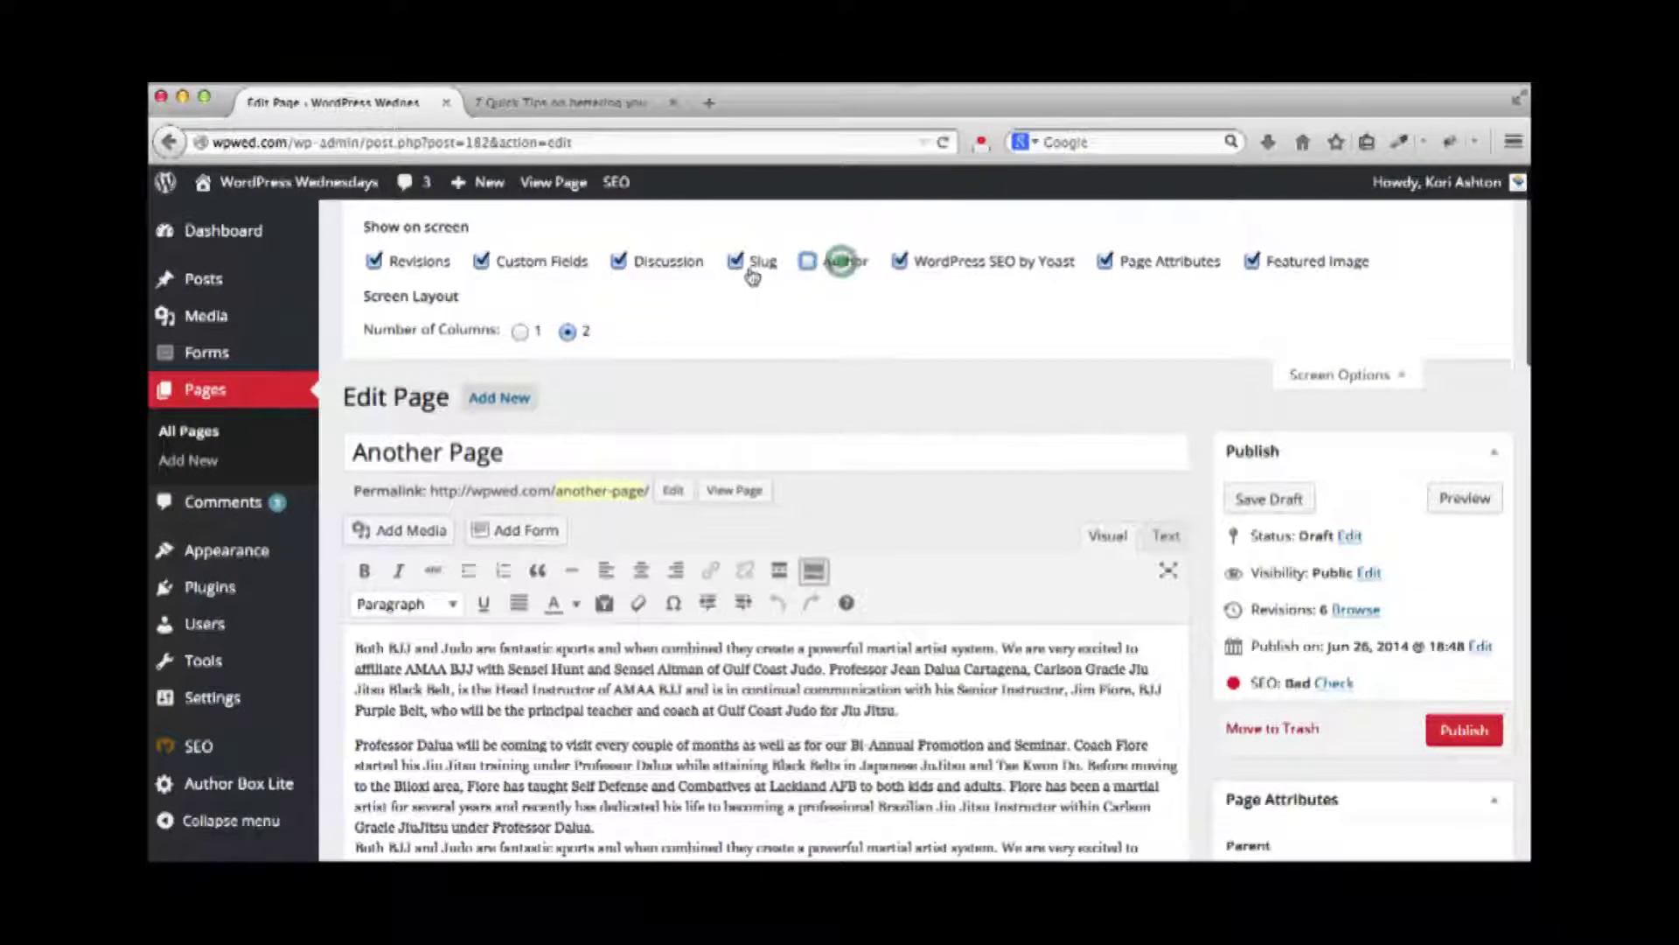
left_click(760, 262)
left_click(693, 267)
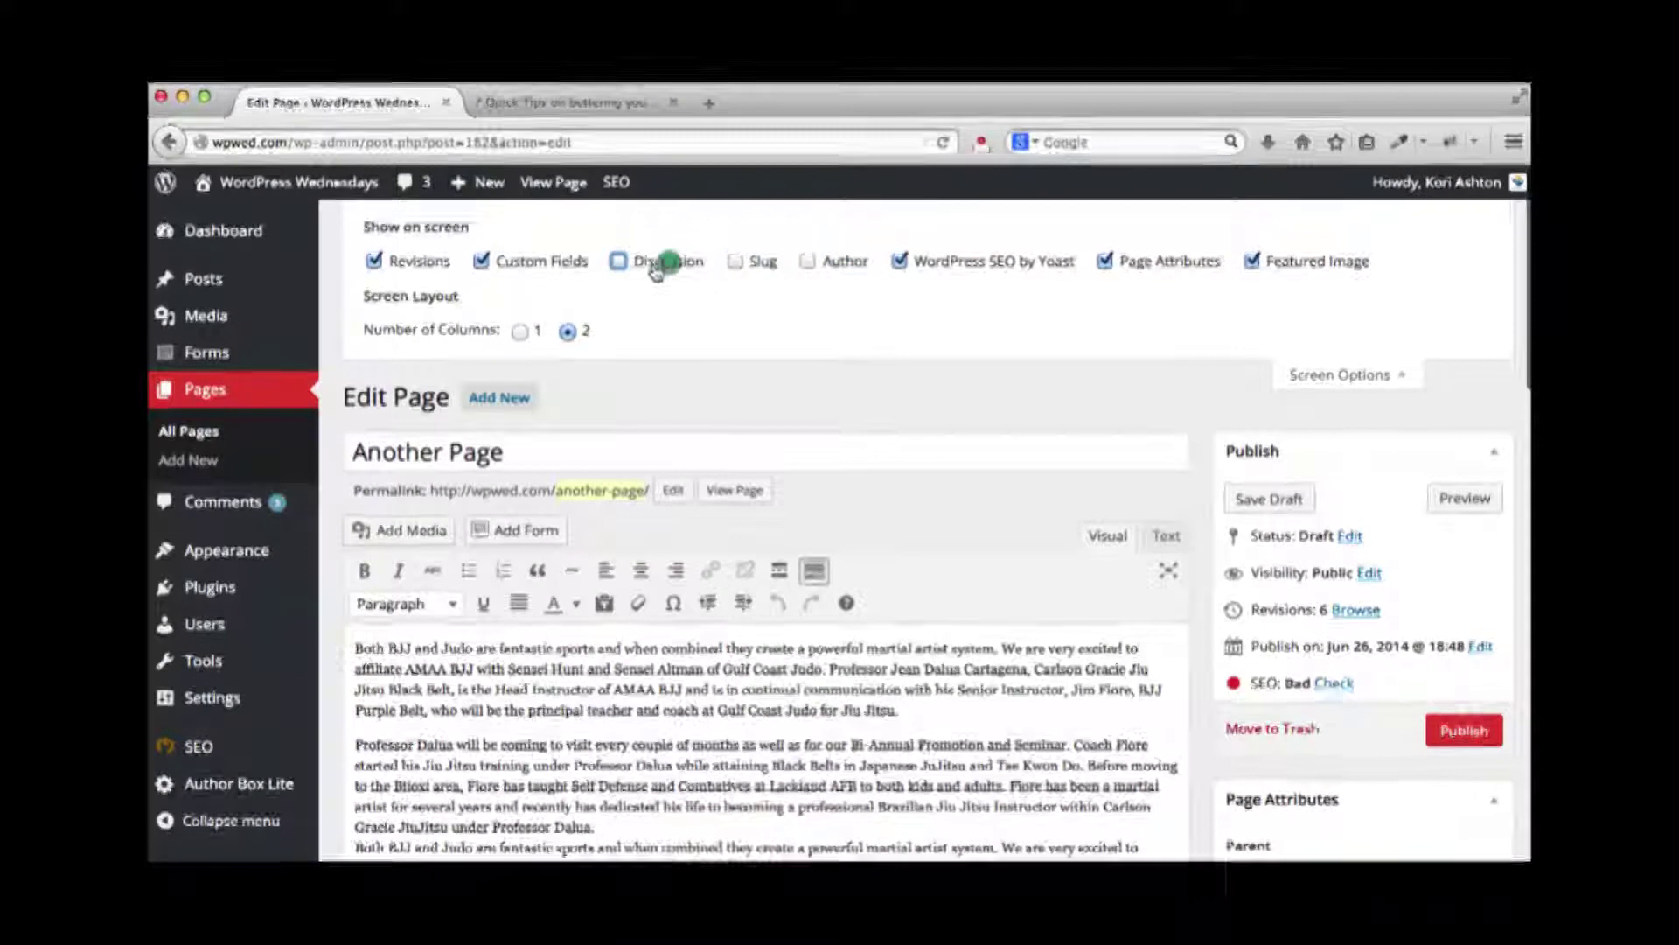
left_click(529, 267)
left_click(428, 267)
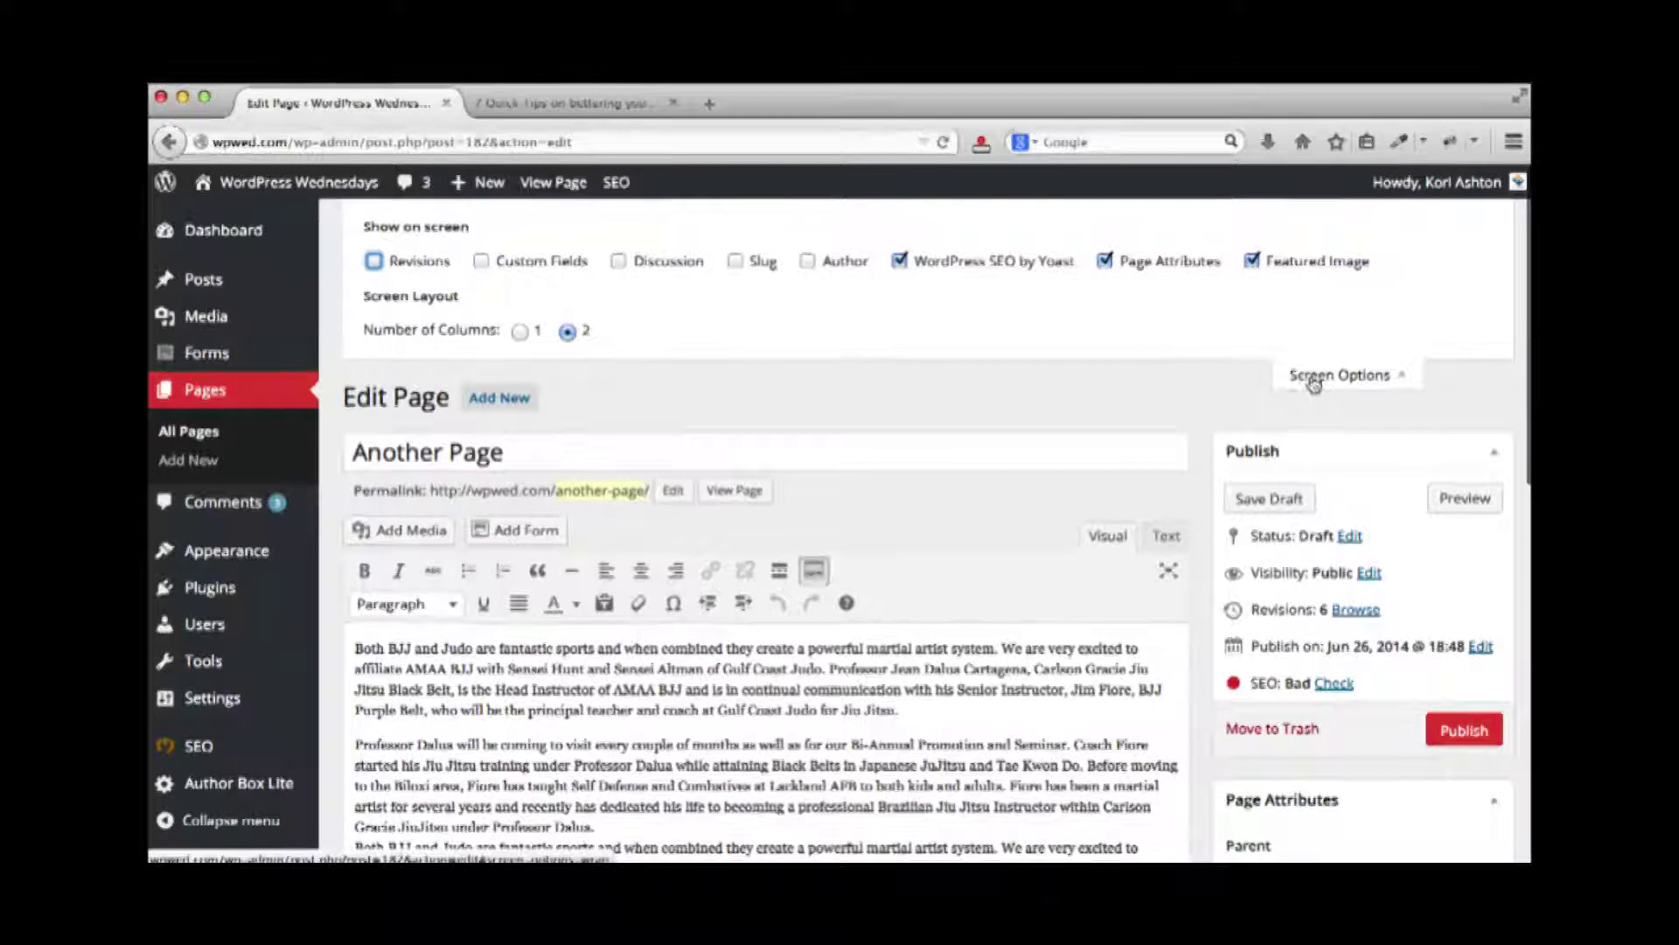
left_click(1345, 374)
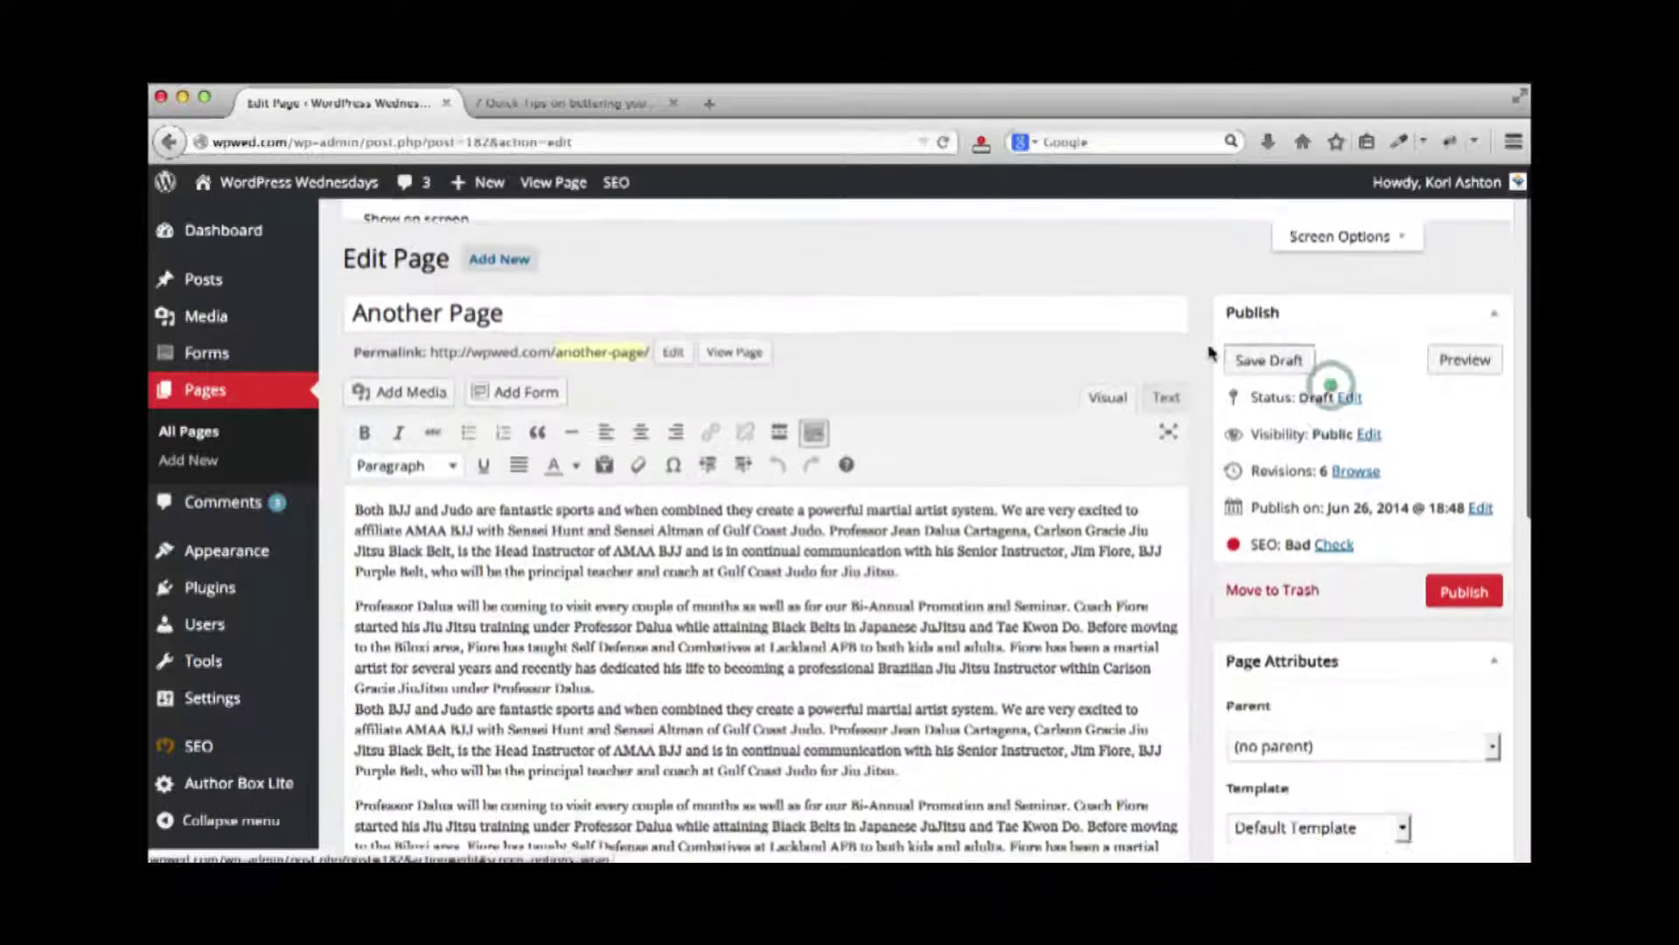
Reopen Screen Options to confirm the hidden editor boxes
scroll(1205, 380, "down", 5)
scroll(1204, 380, "down", 2)
scroll(1204, 381, "up", 10)
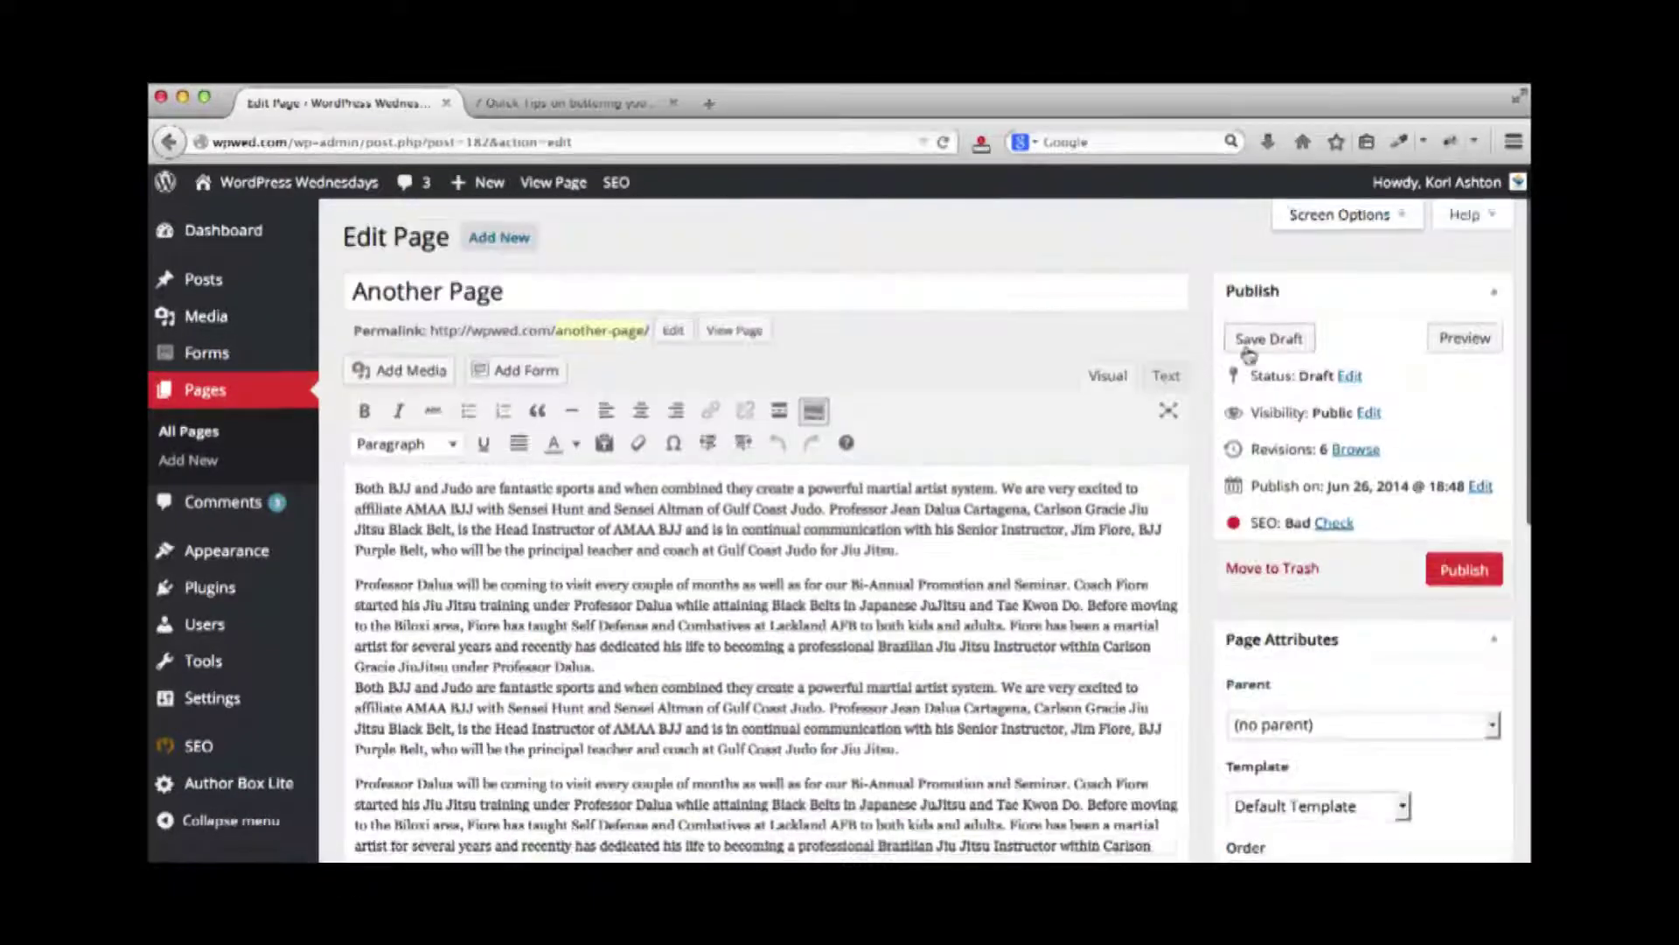
left_click(1312, 210)
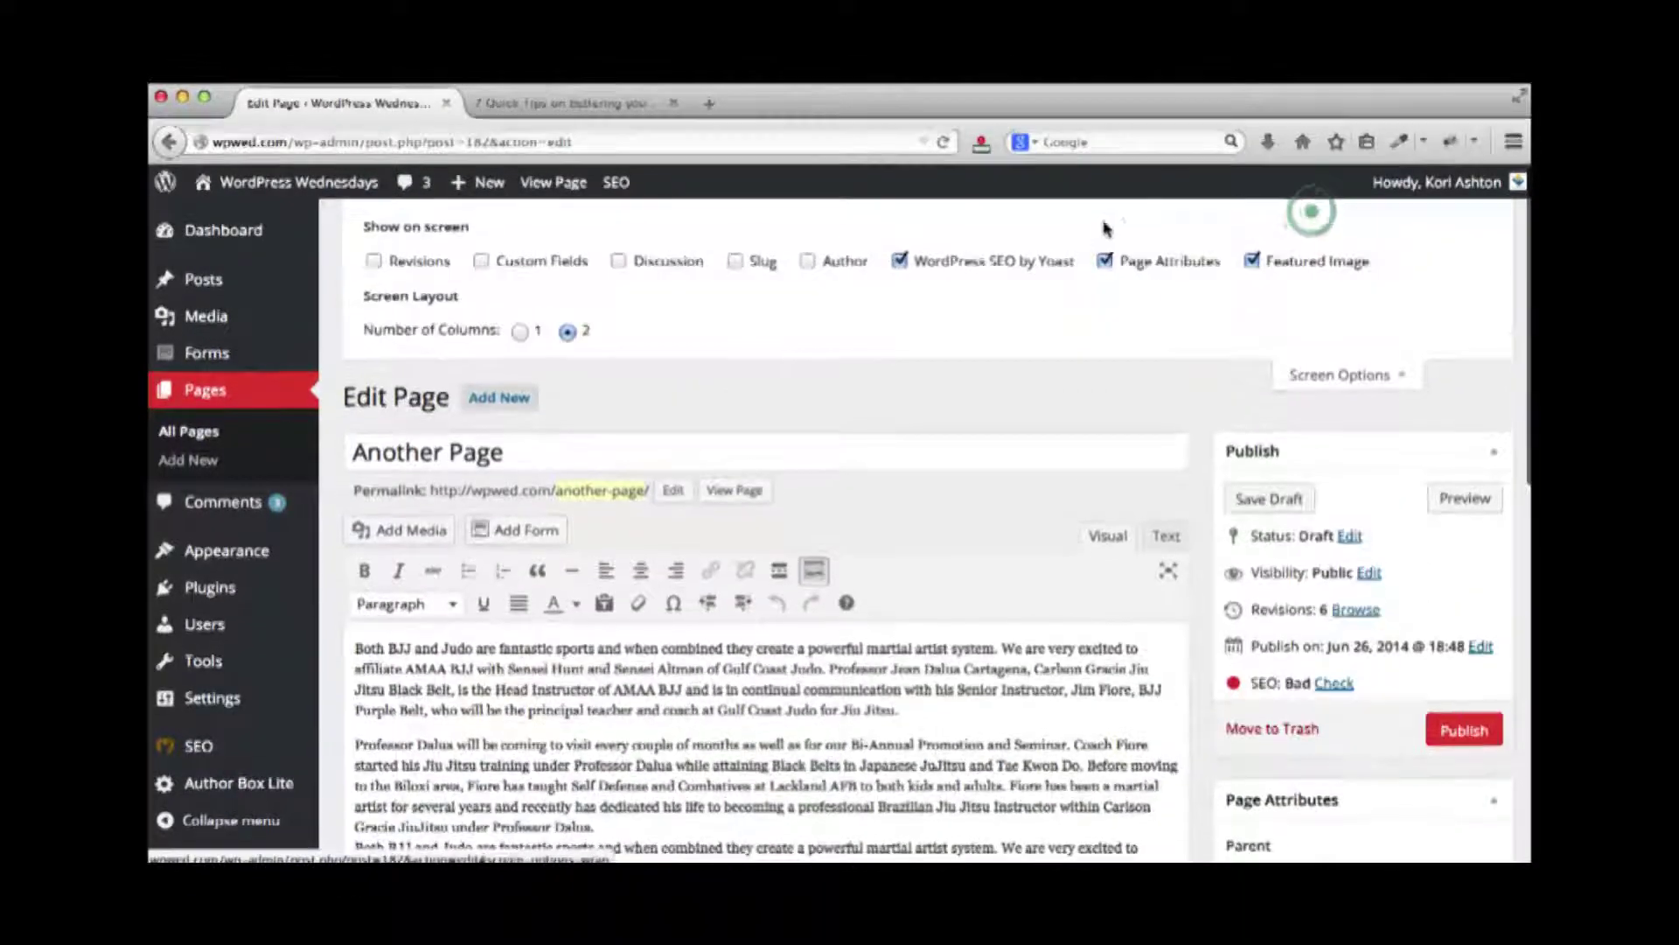
left_click(1341, 374)
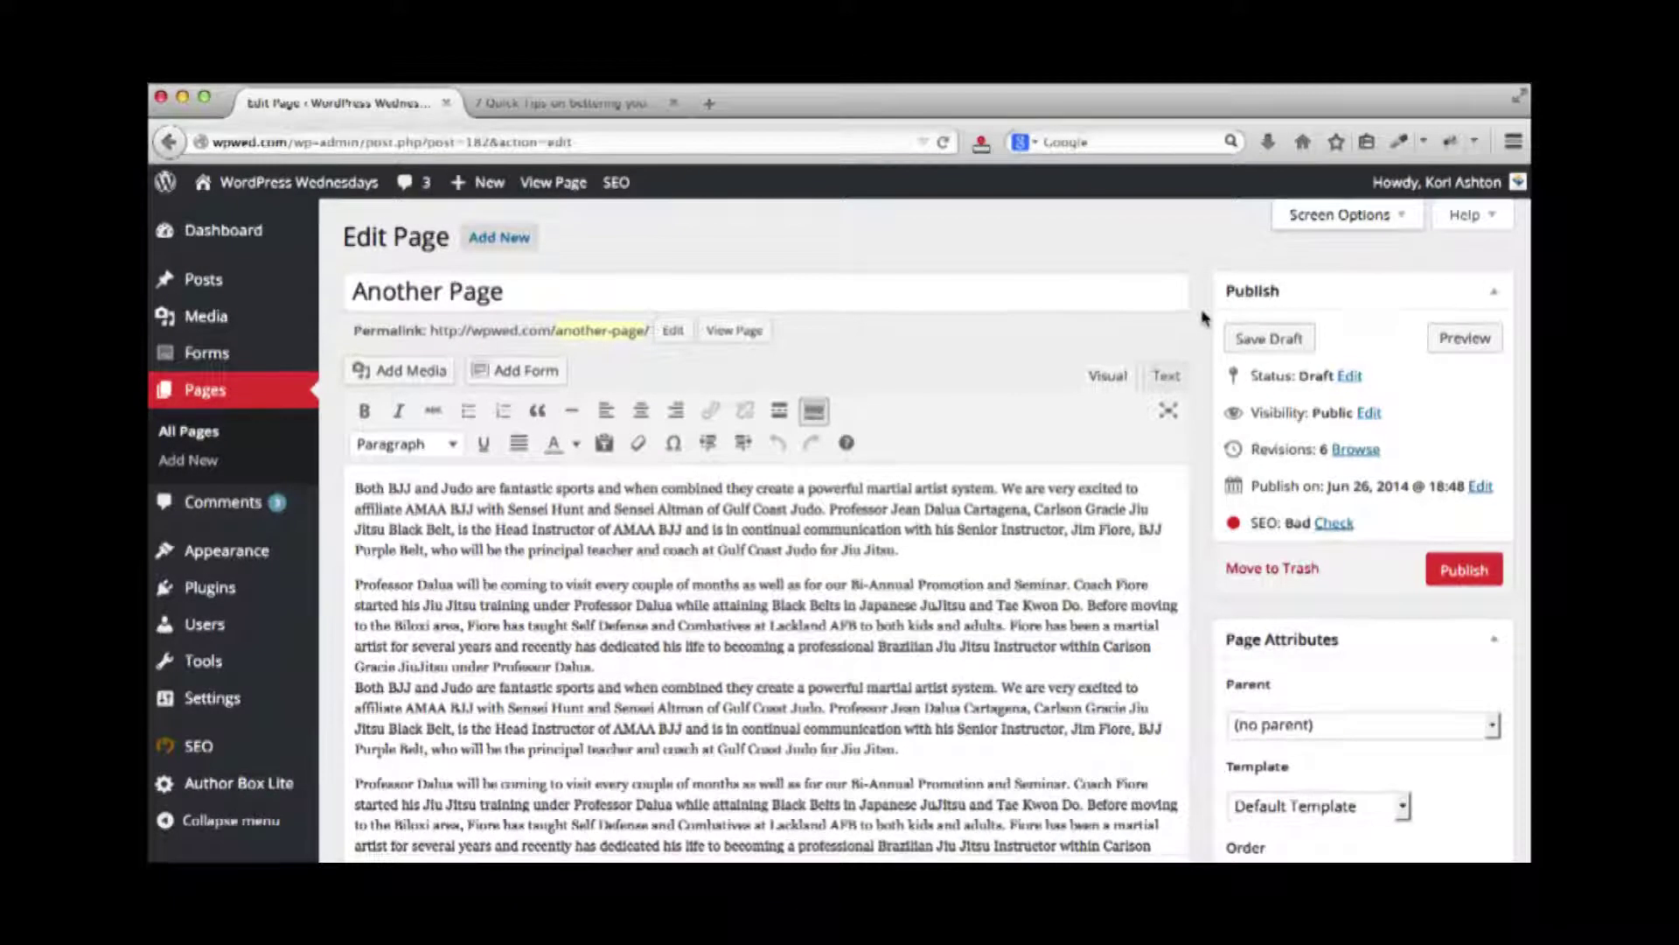
scroll(1202, 317, "down", 5)
scroll(1201, 316, "up", 6)
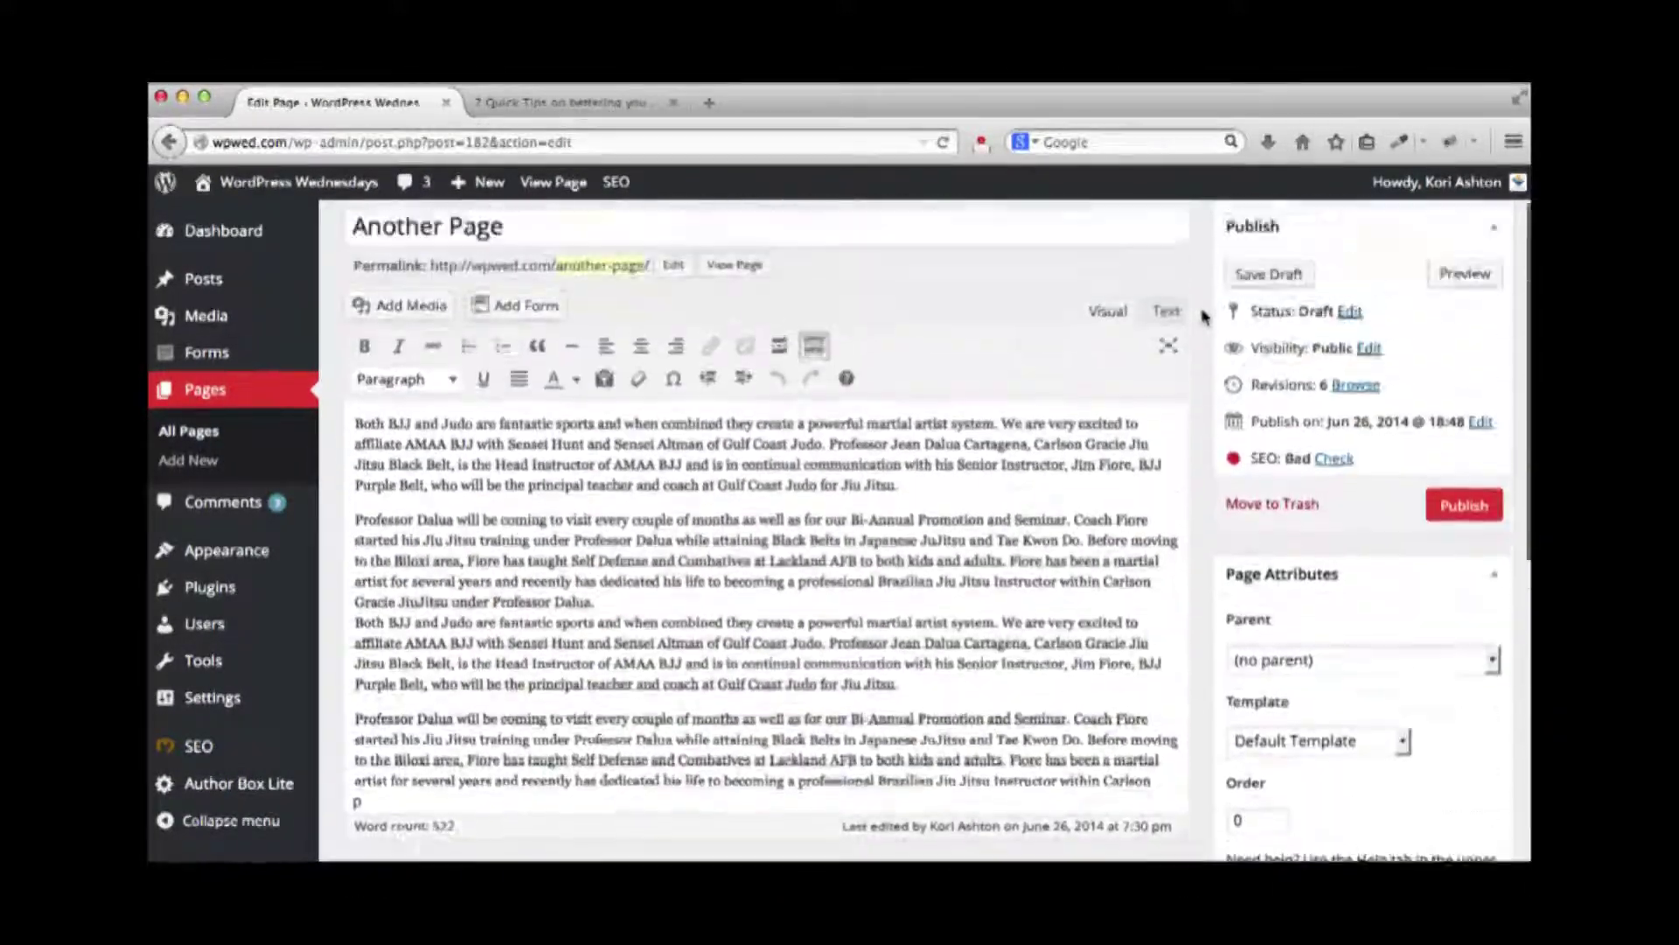
Link 'Sensei Hunt' in the first paragraph, set to open in a new window/tab
left_click(573, 102)
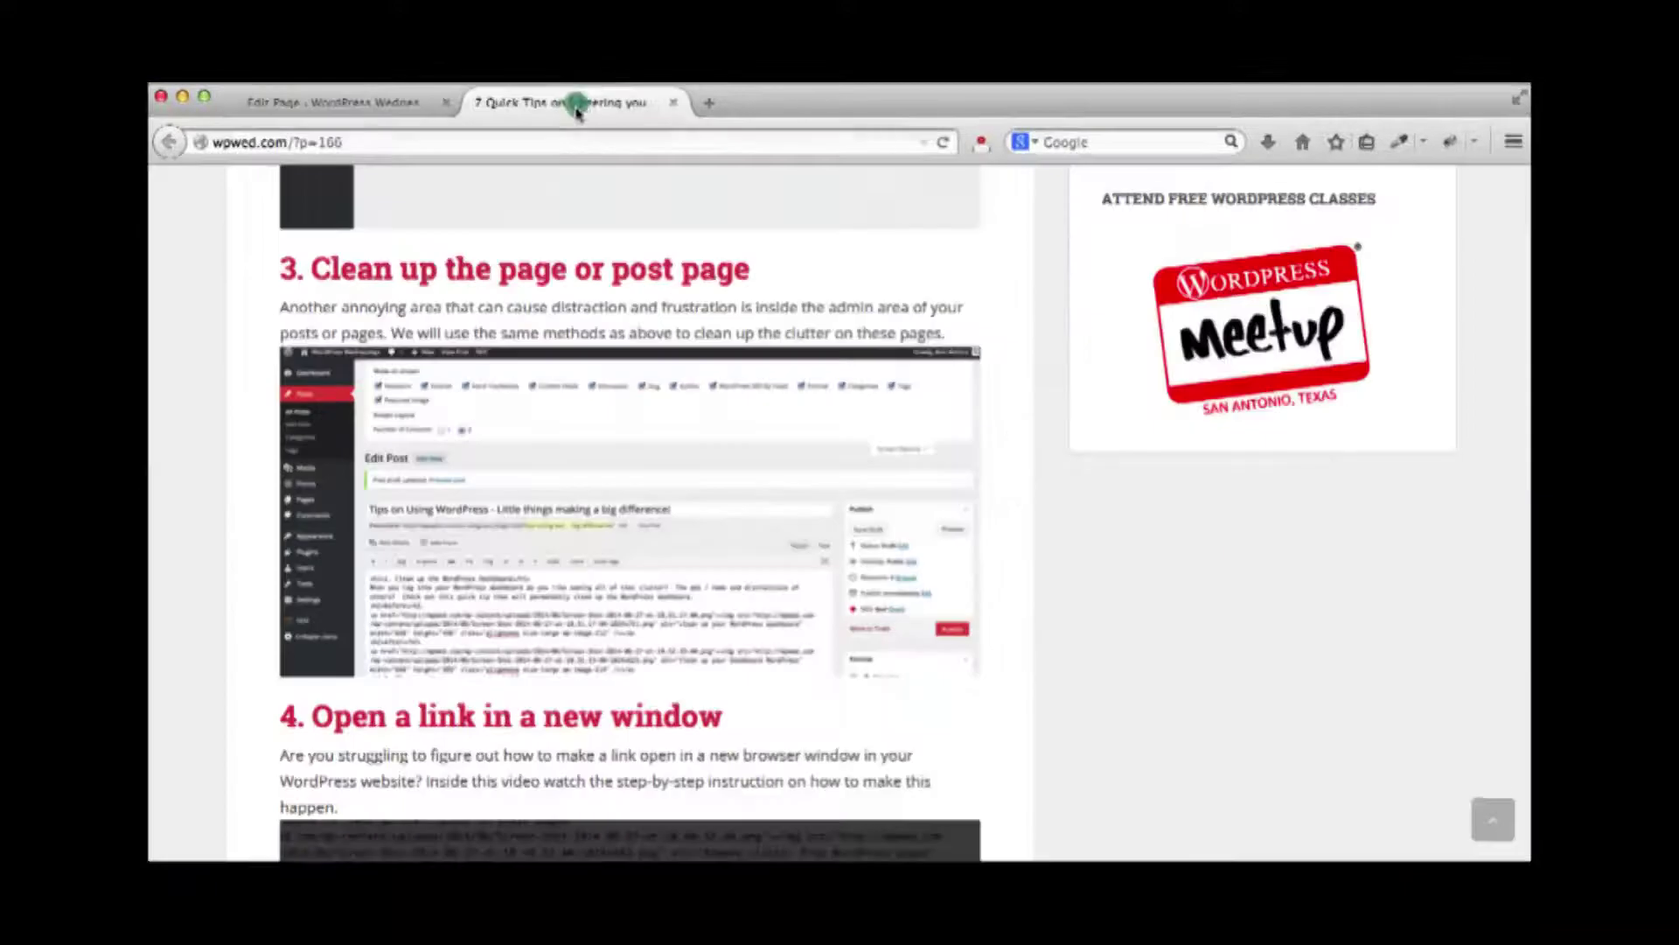
scroll(623, 374, "down", 5)
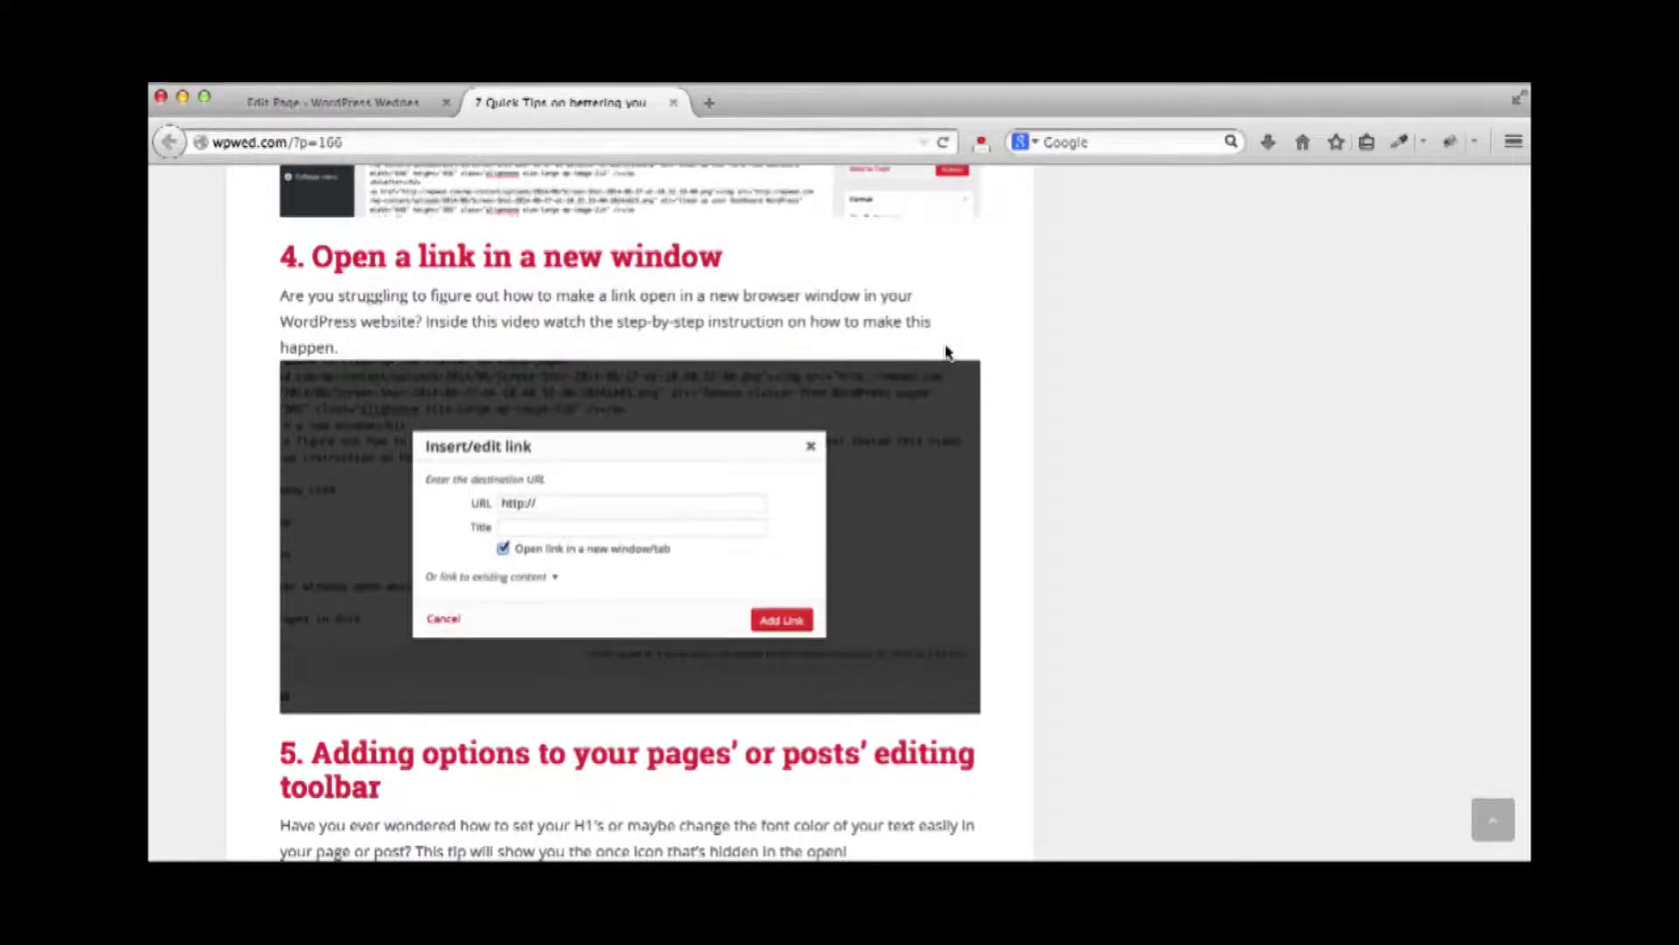
left_click(328, 101)
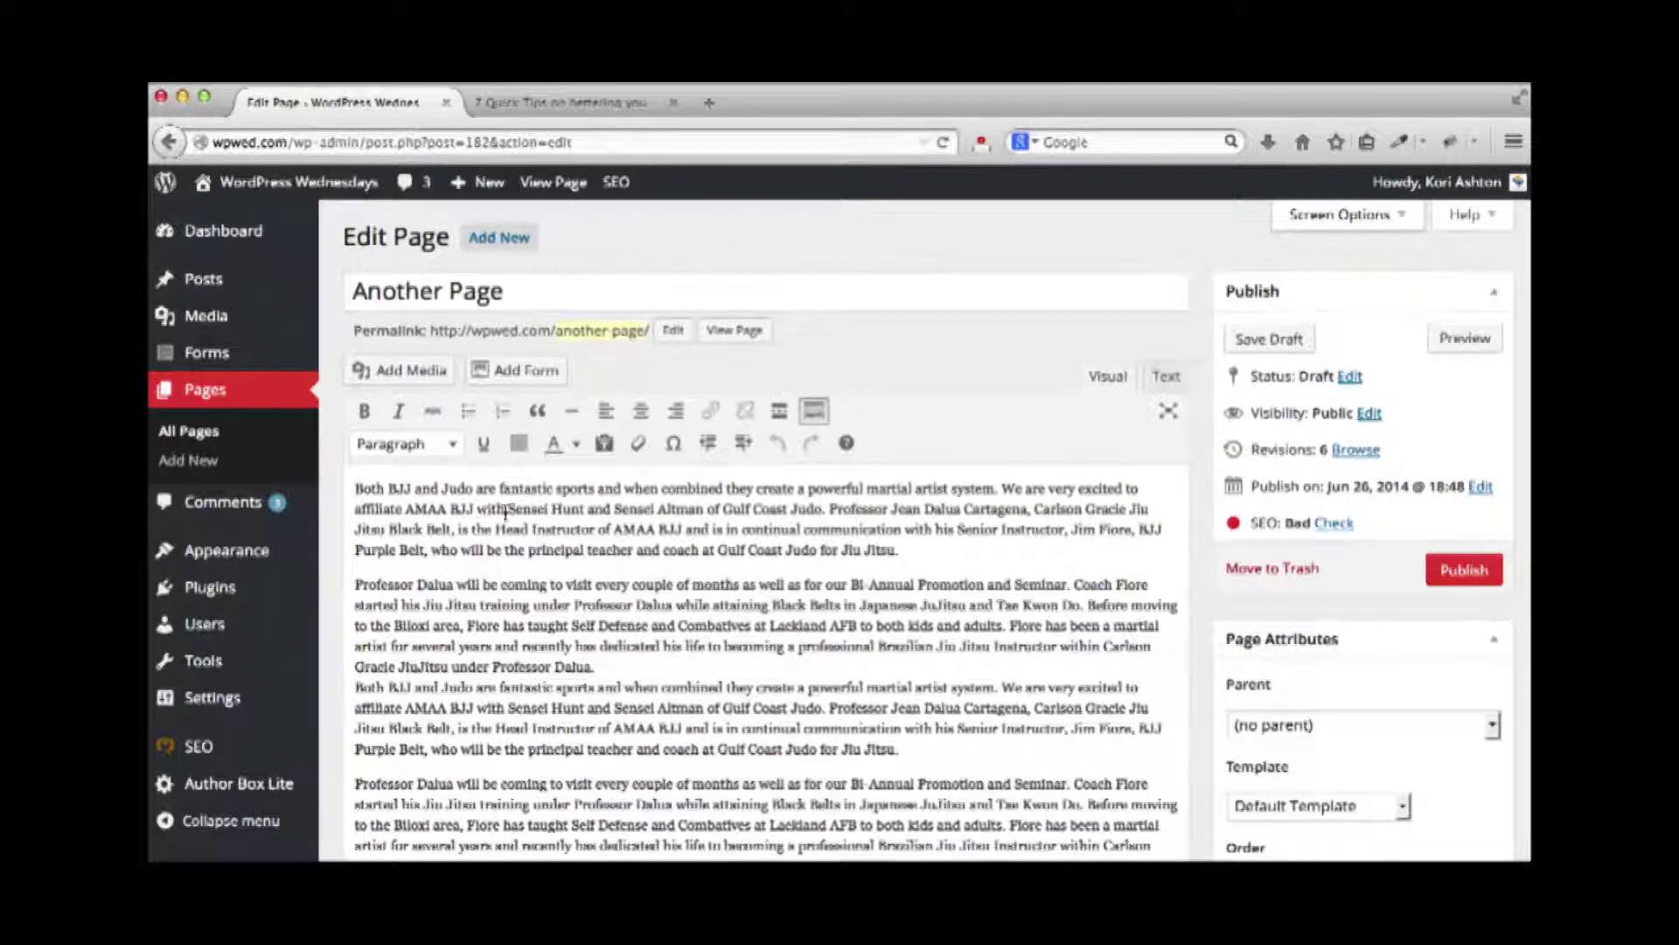
left_click_drag(508, 510, 583, 510)
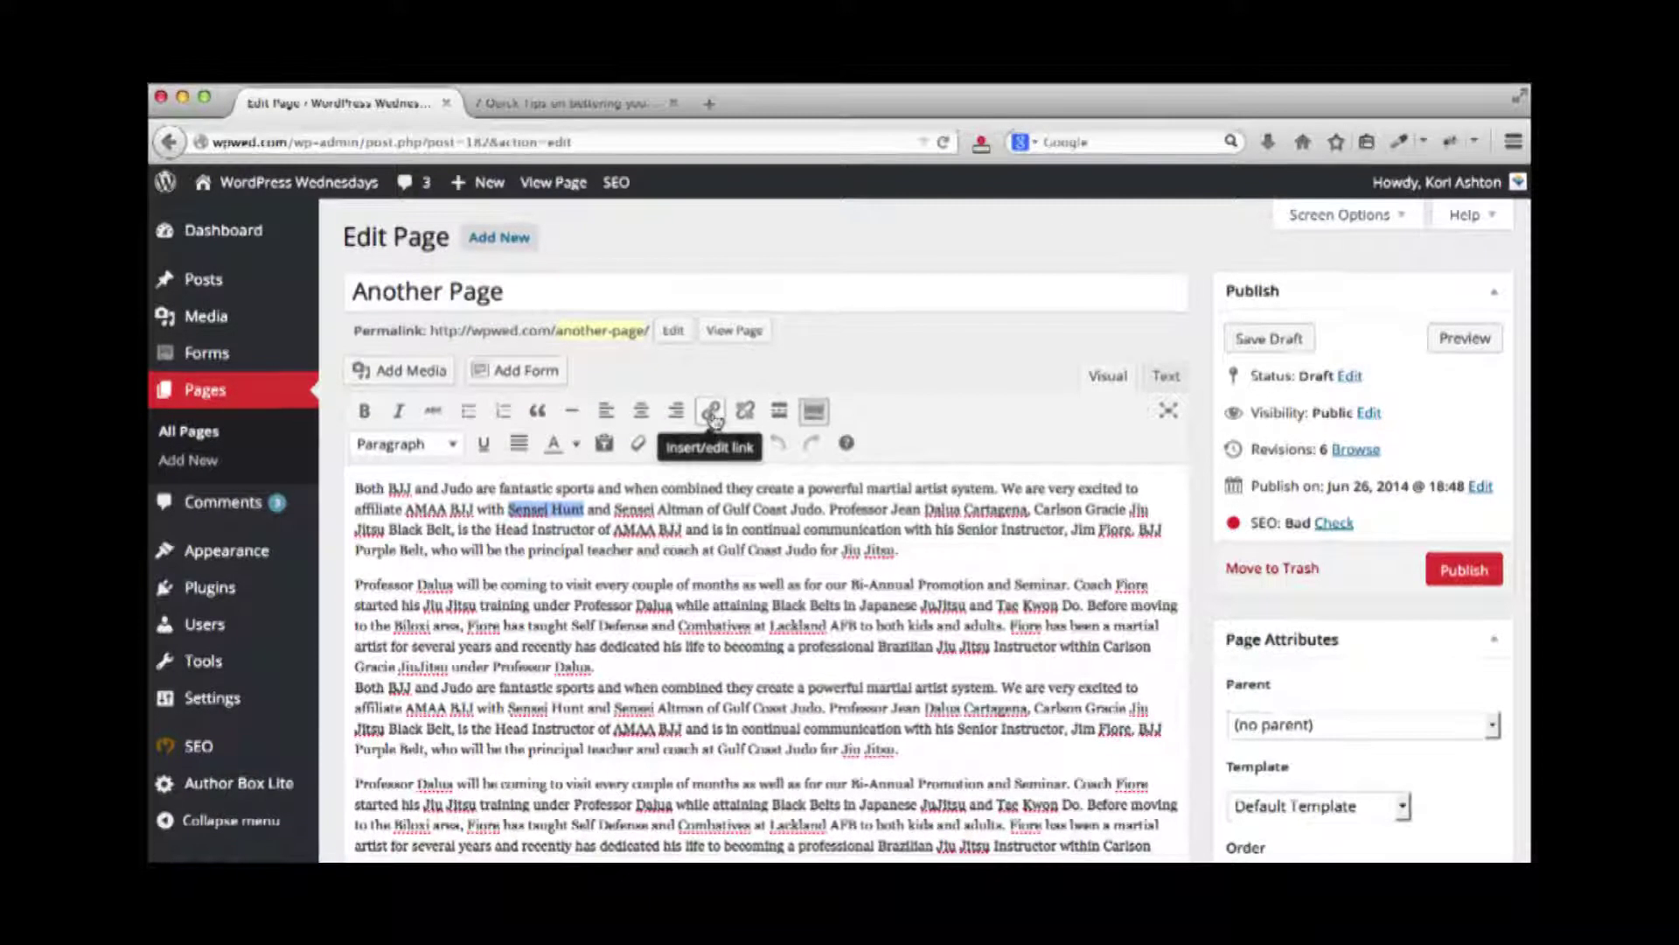
left_click(709, 418)
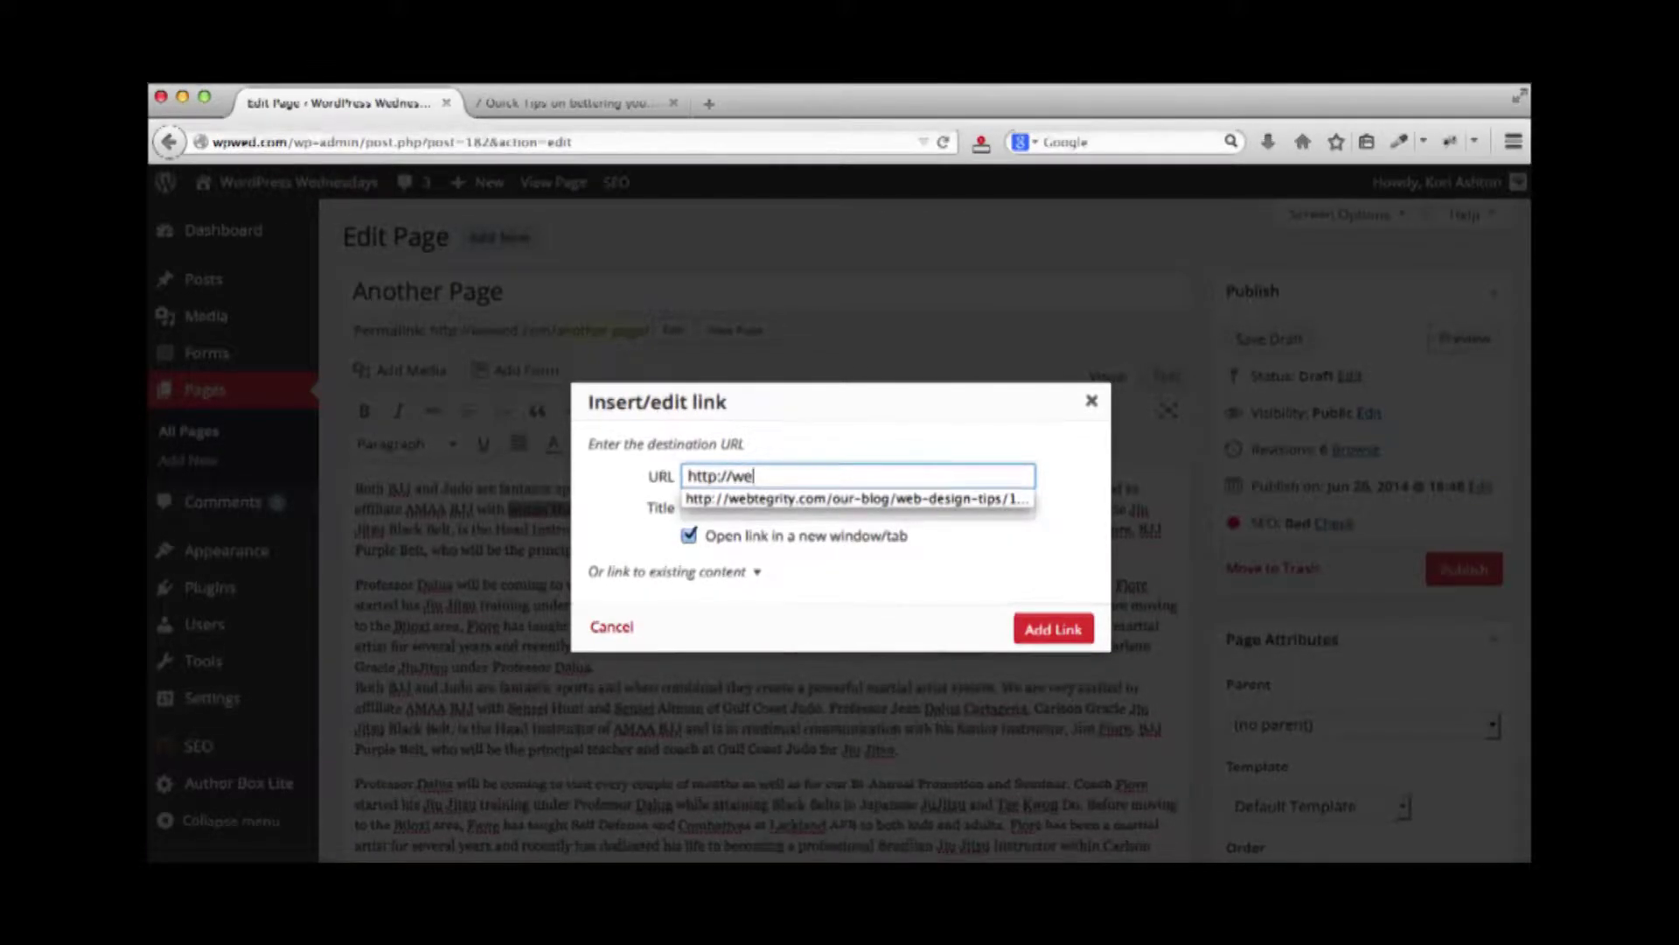
key("Return")
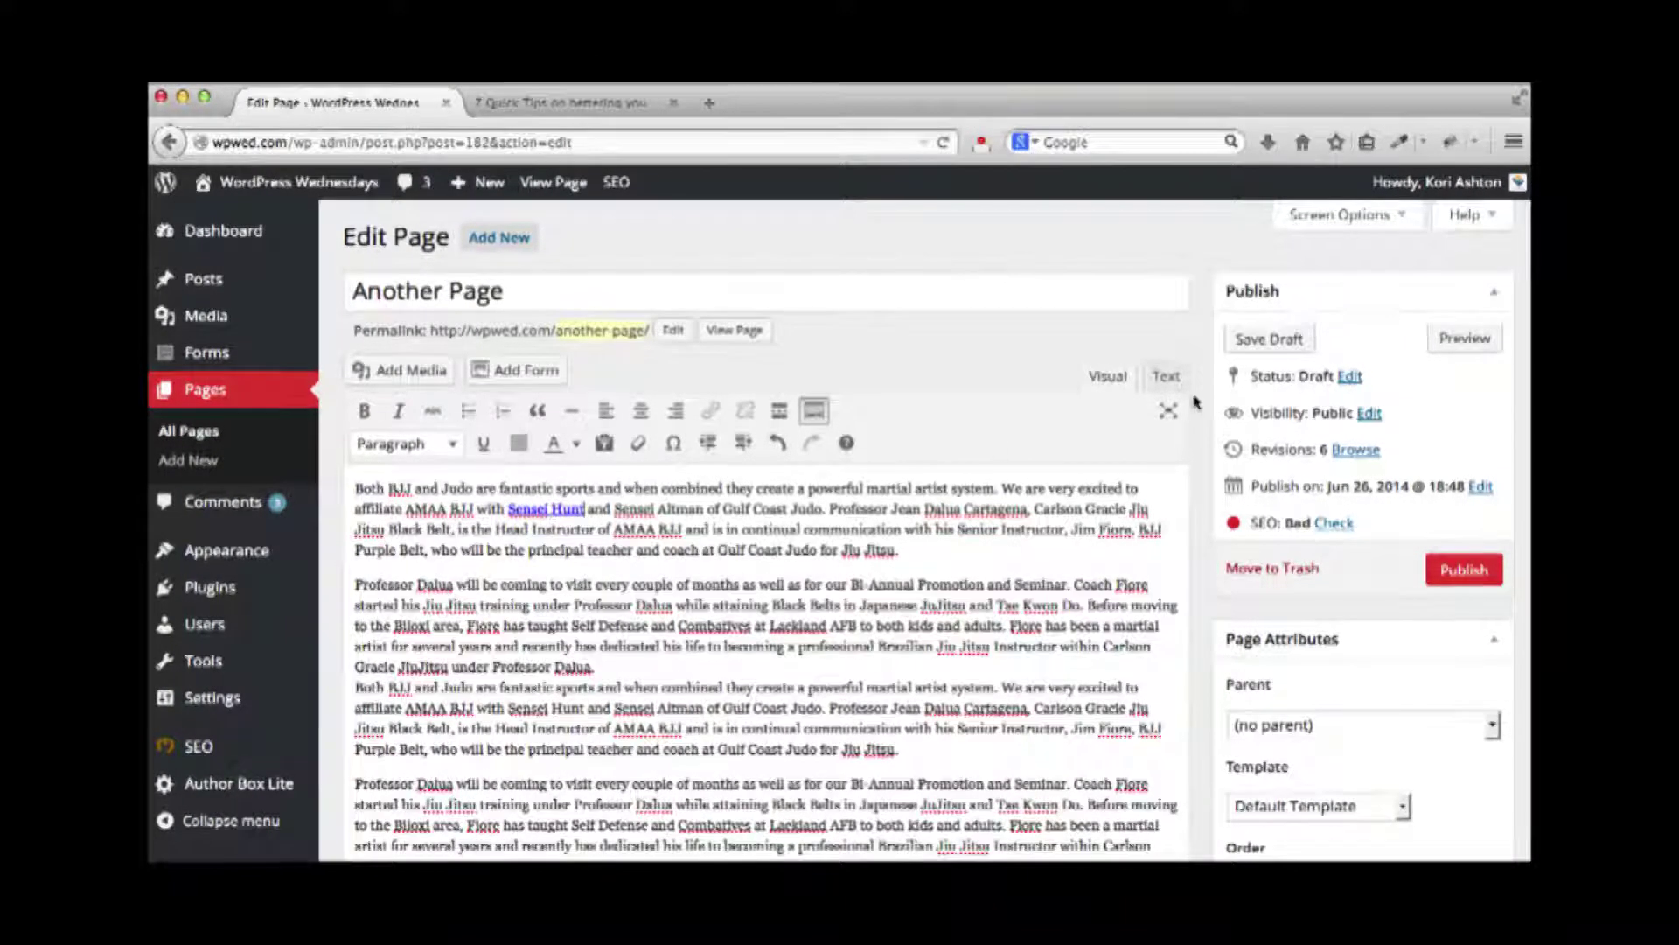
Check the link's HTML markup in the Text view, then return to the tips article
left_click(1163, 377)
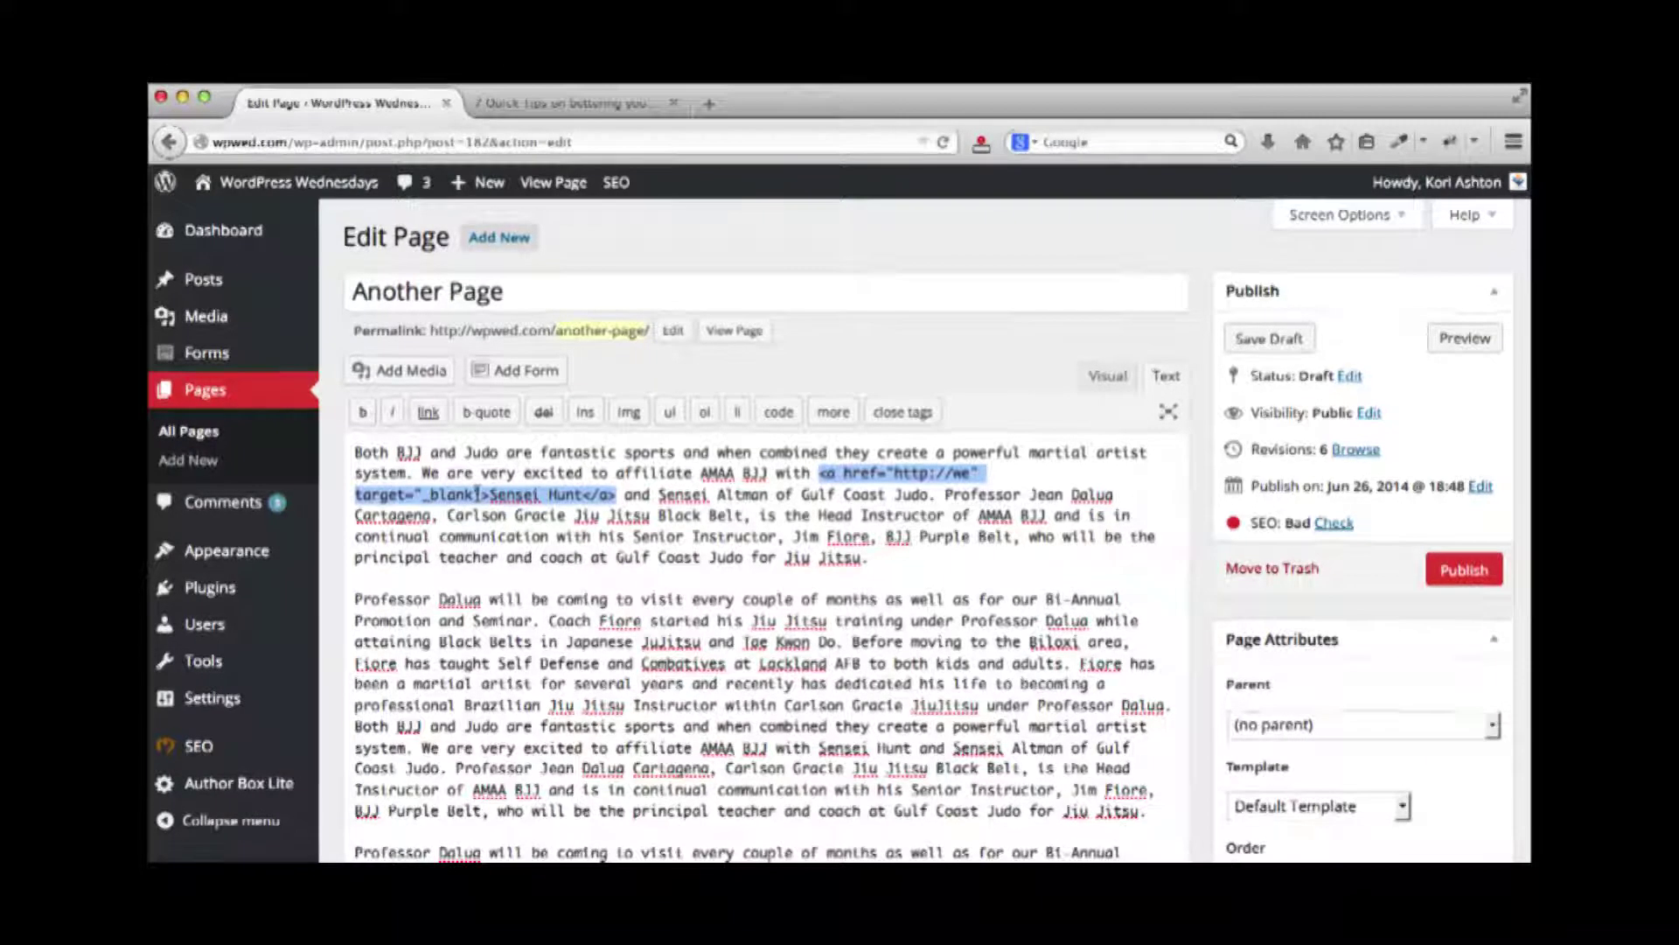
left_click(573, 105)
scroll(391, 540, "down", 2)
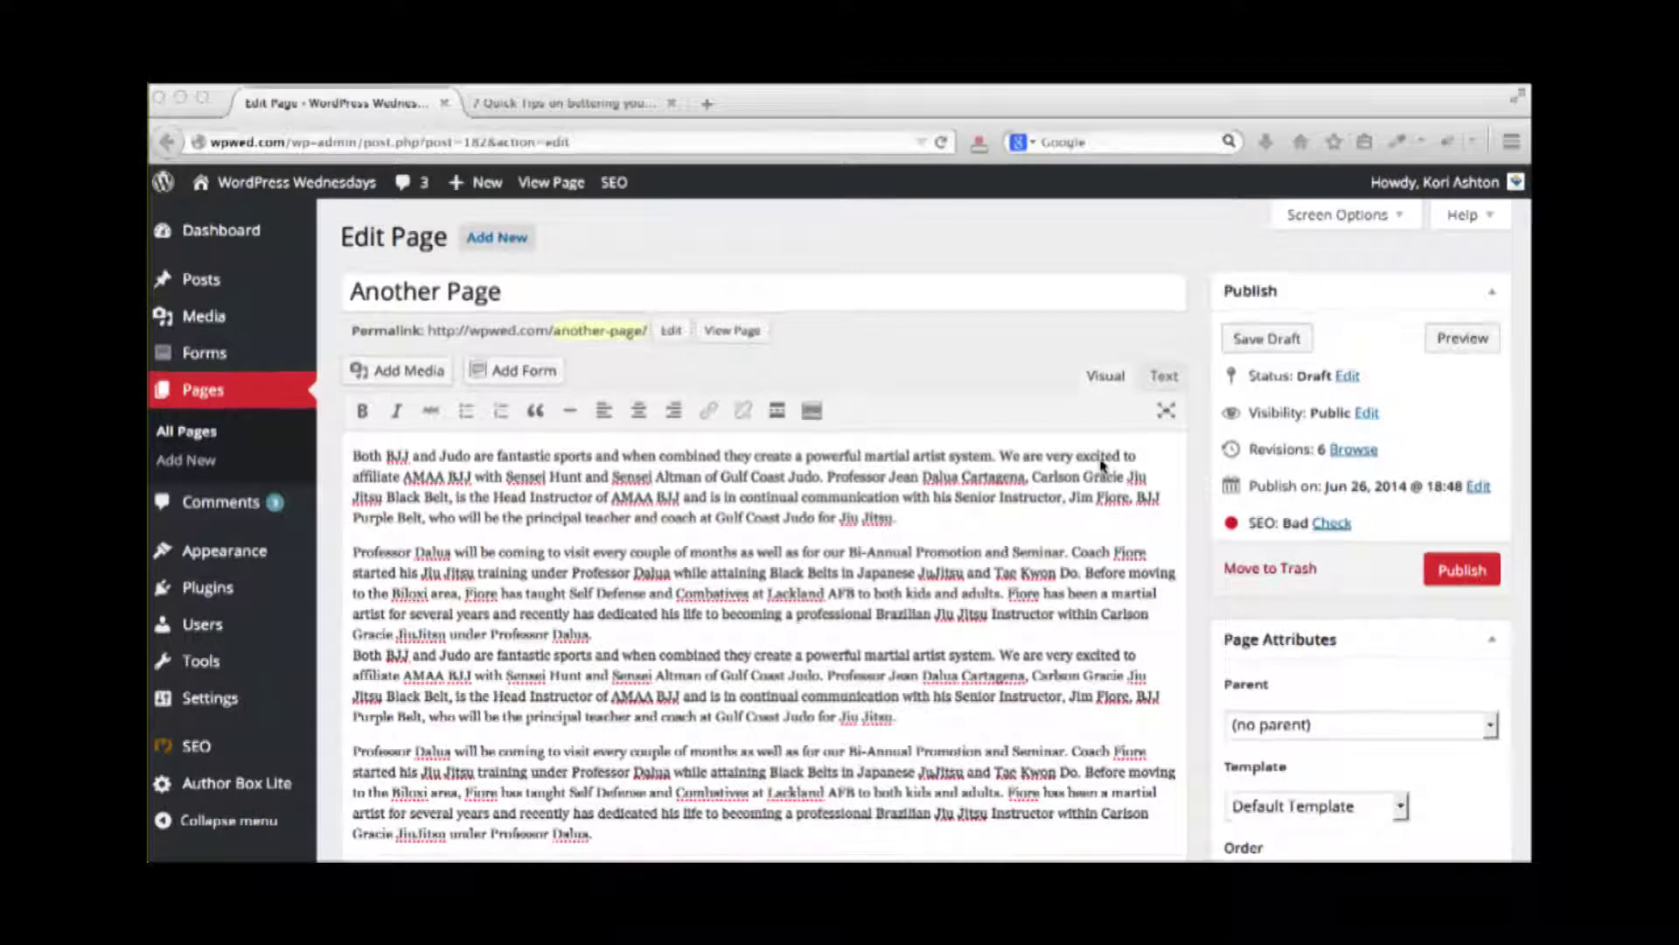
Colour 'Sensei Hunt' purple using Text color from the expanded toolbar
left_click(759, 553)
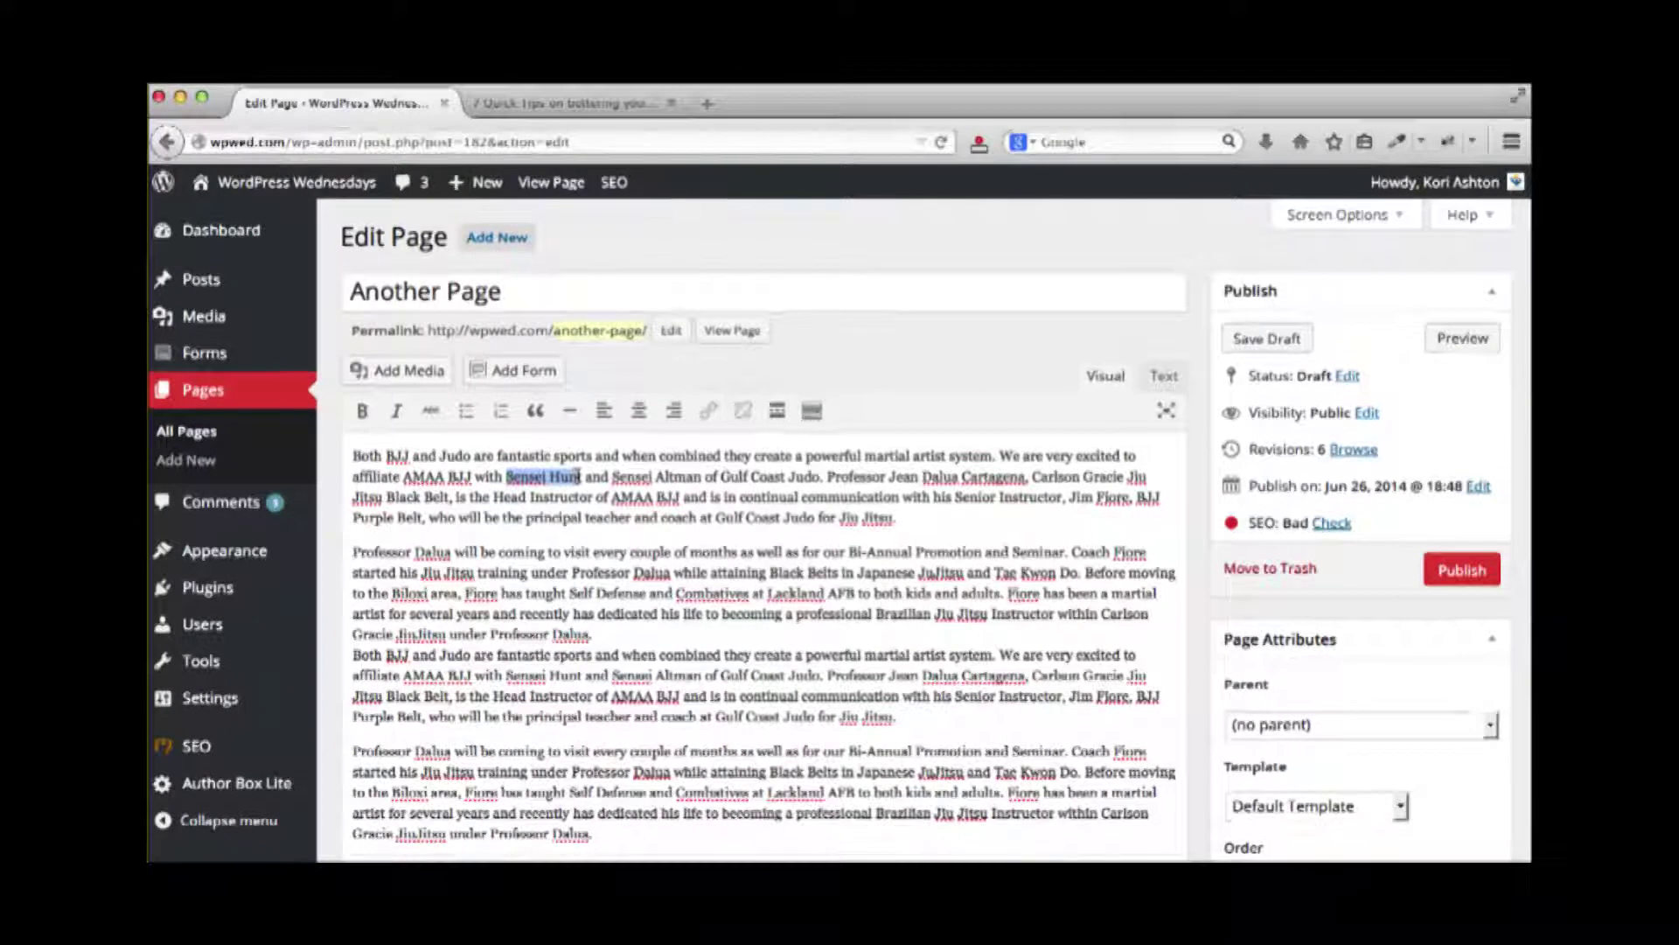
left_click_drag(581, 477, 583, 478)
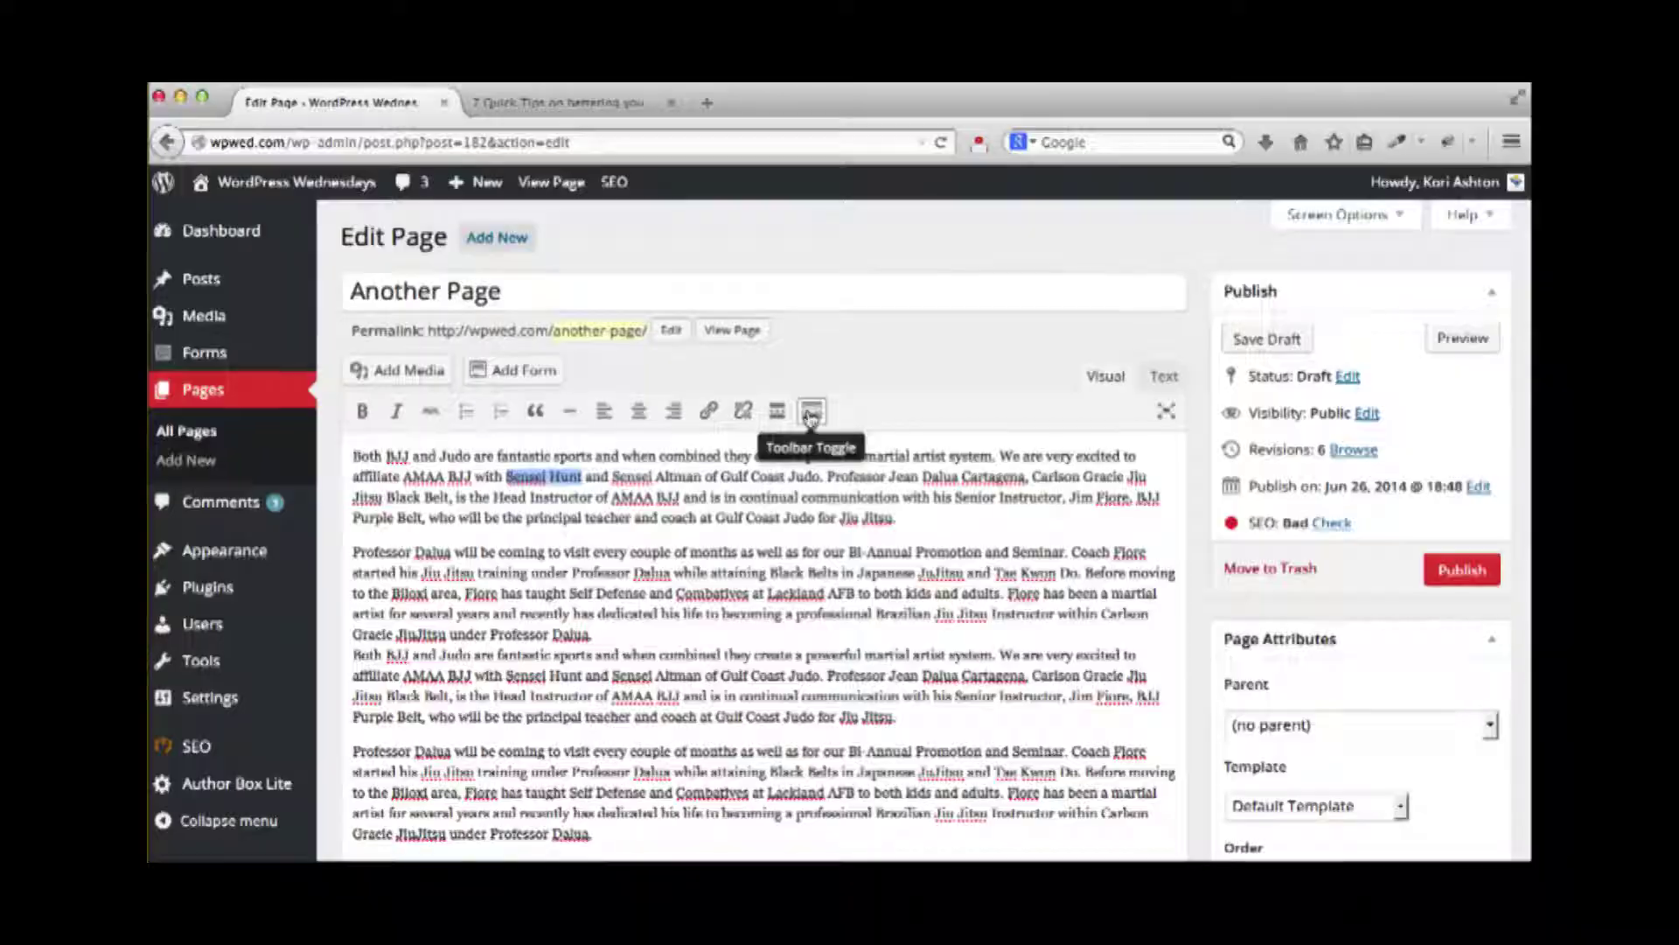
left_click(810, 415)
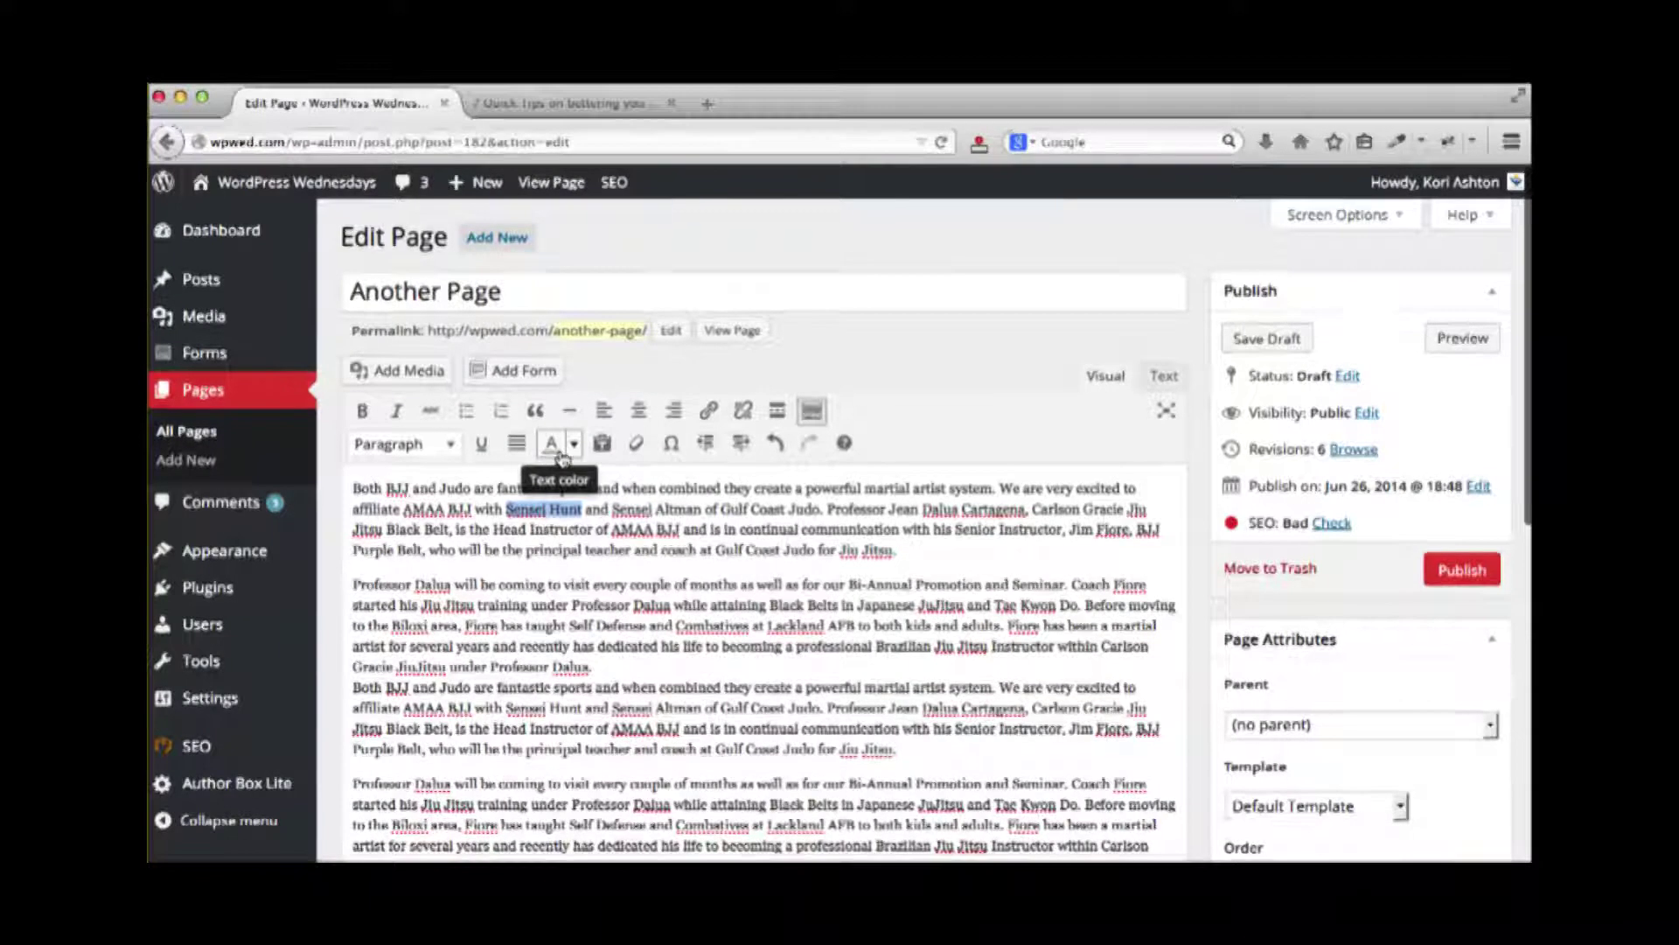
left_click(574, 445)
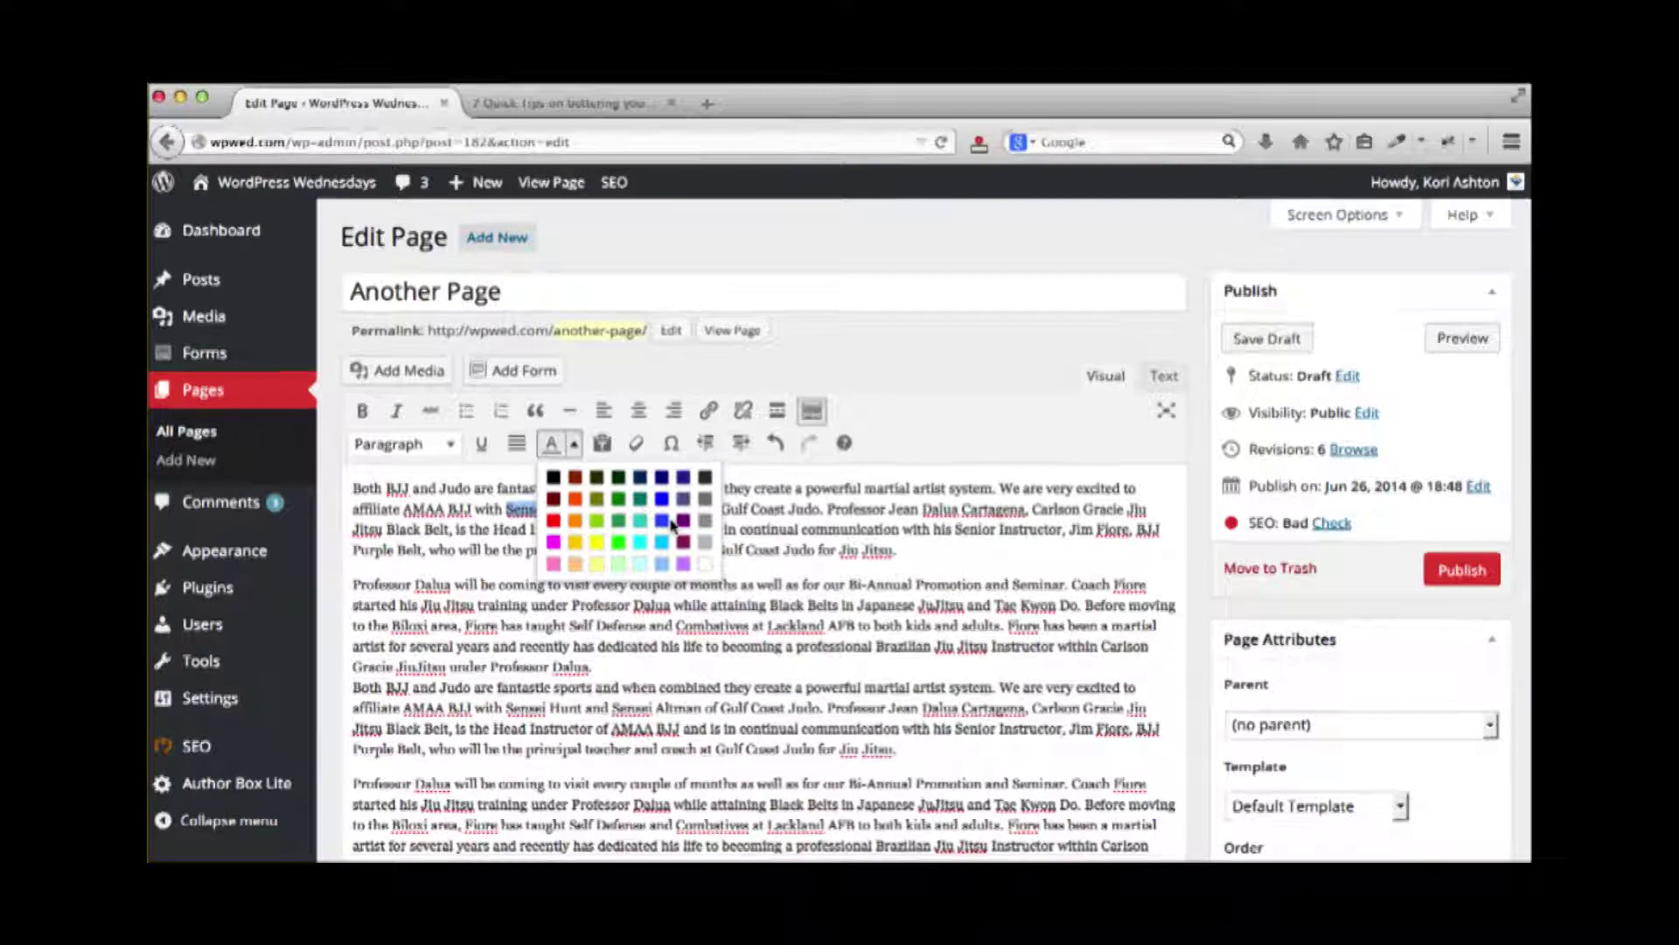
left_click(683, 522)
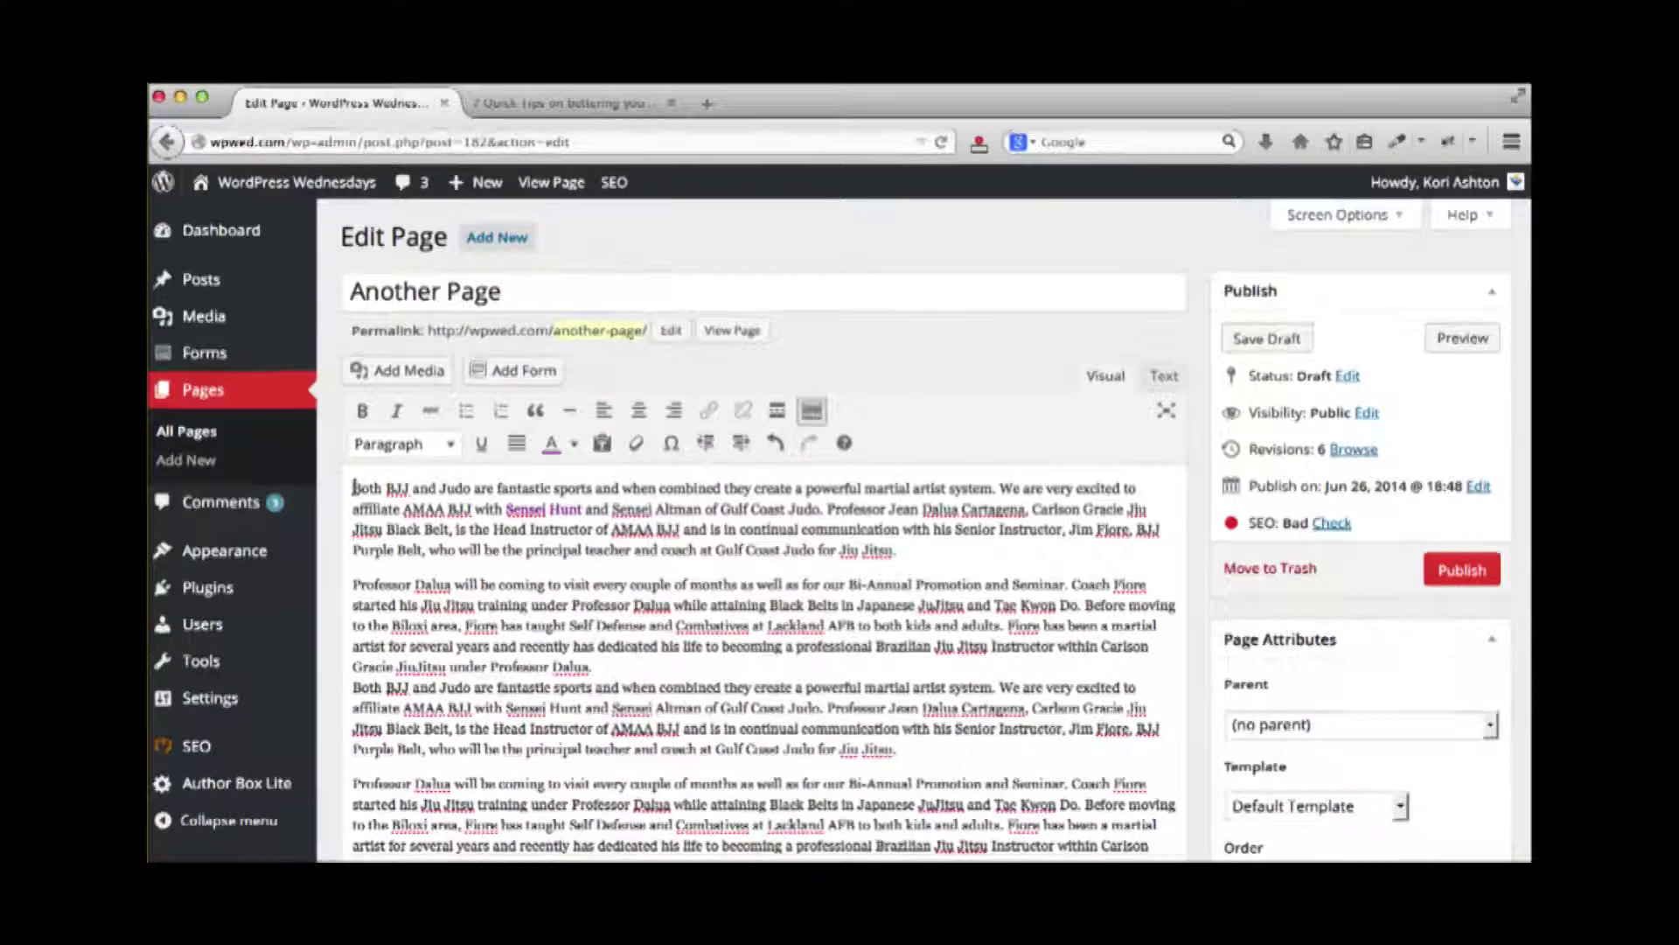
Type 'Header Title' on the first line and format it as Heading 1
left_click(355, 486)
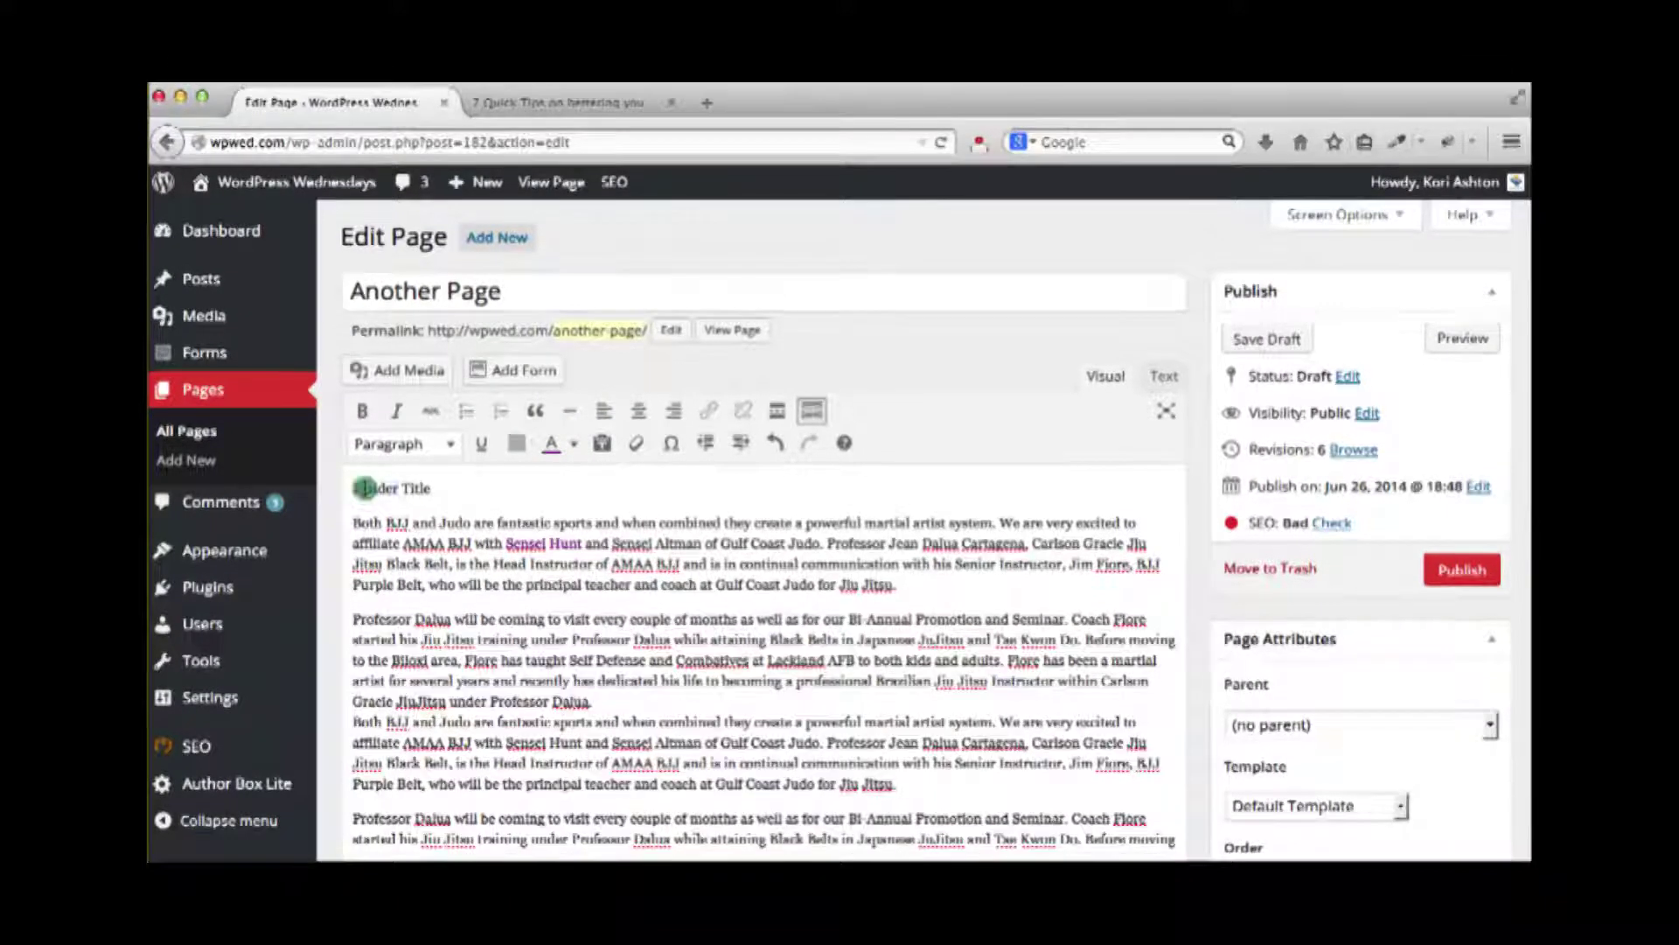
triple_click(365, 488)
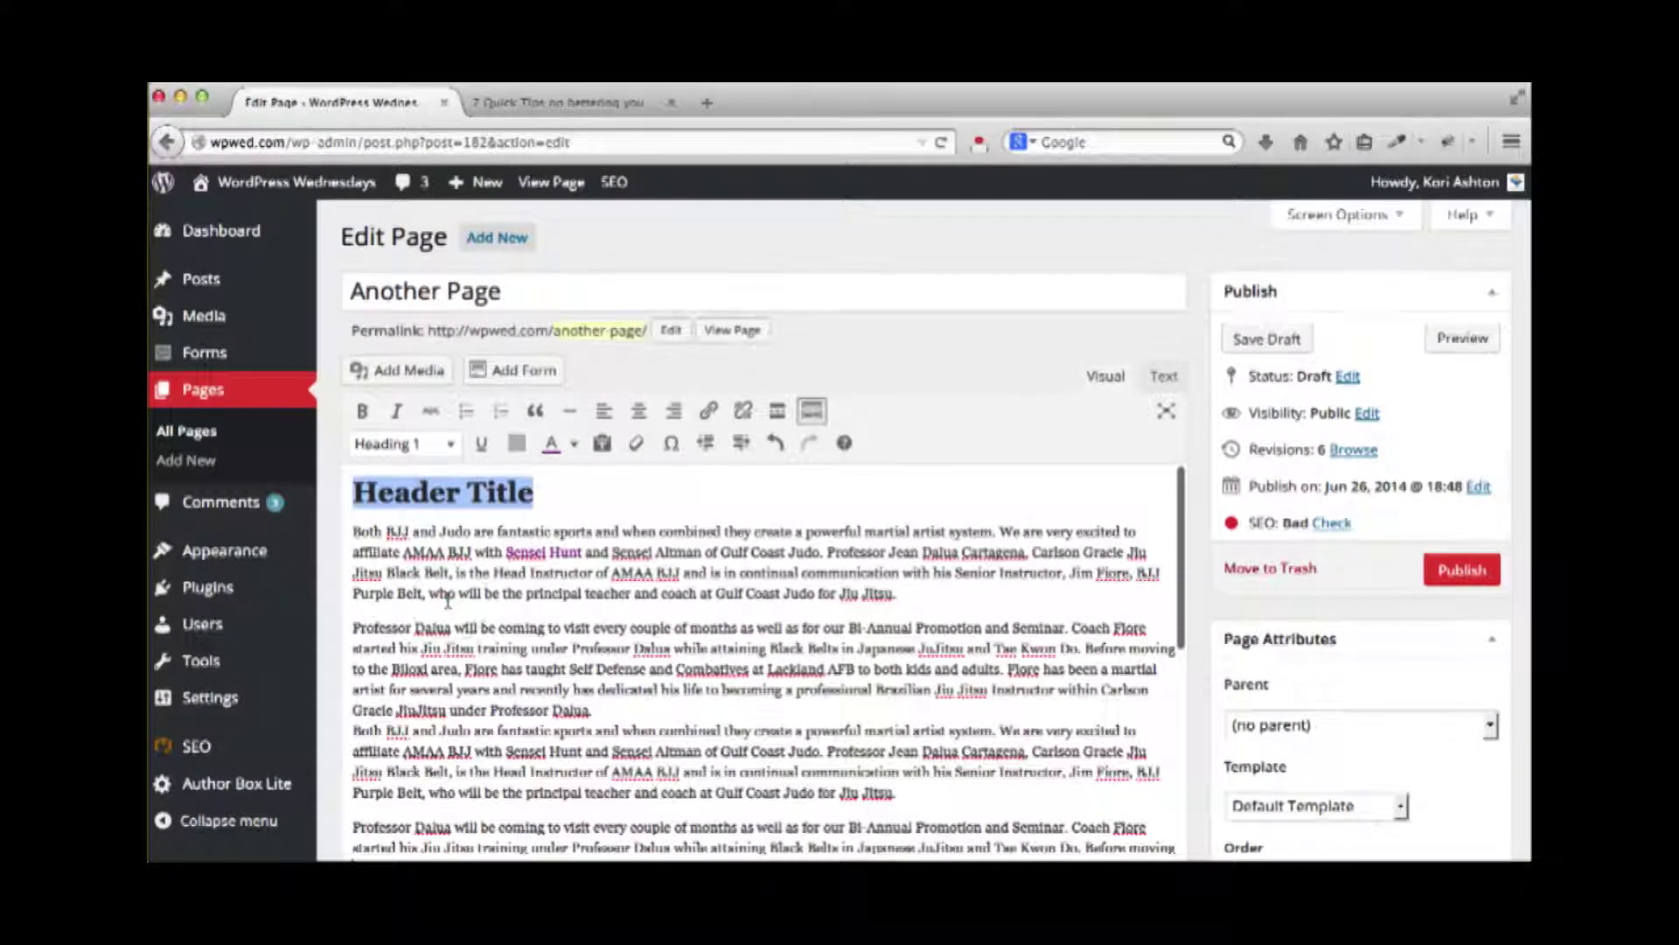
left_click(448, 600)
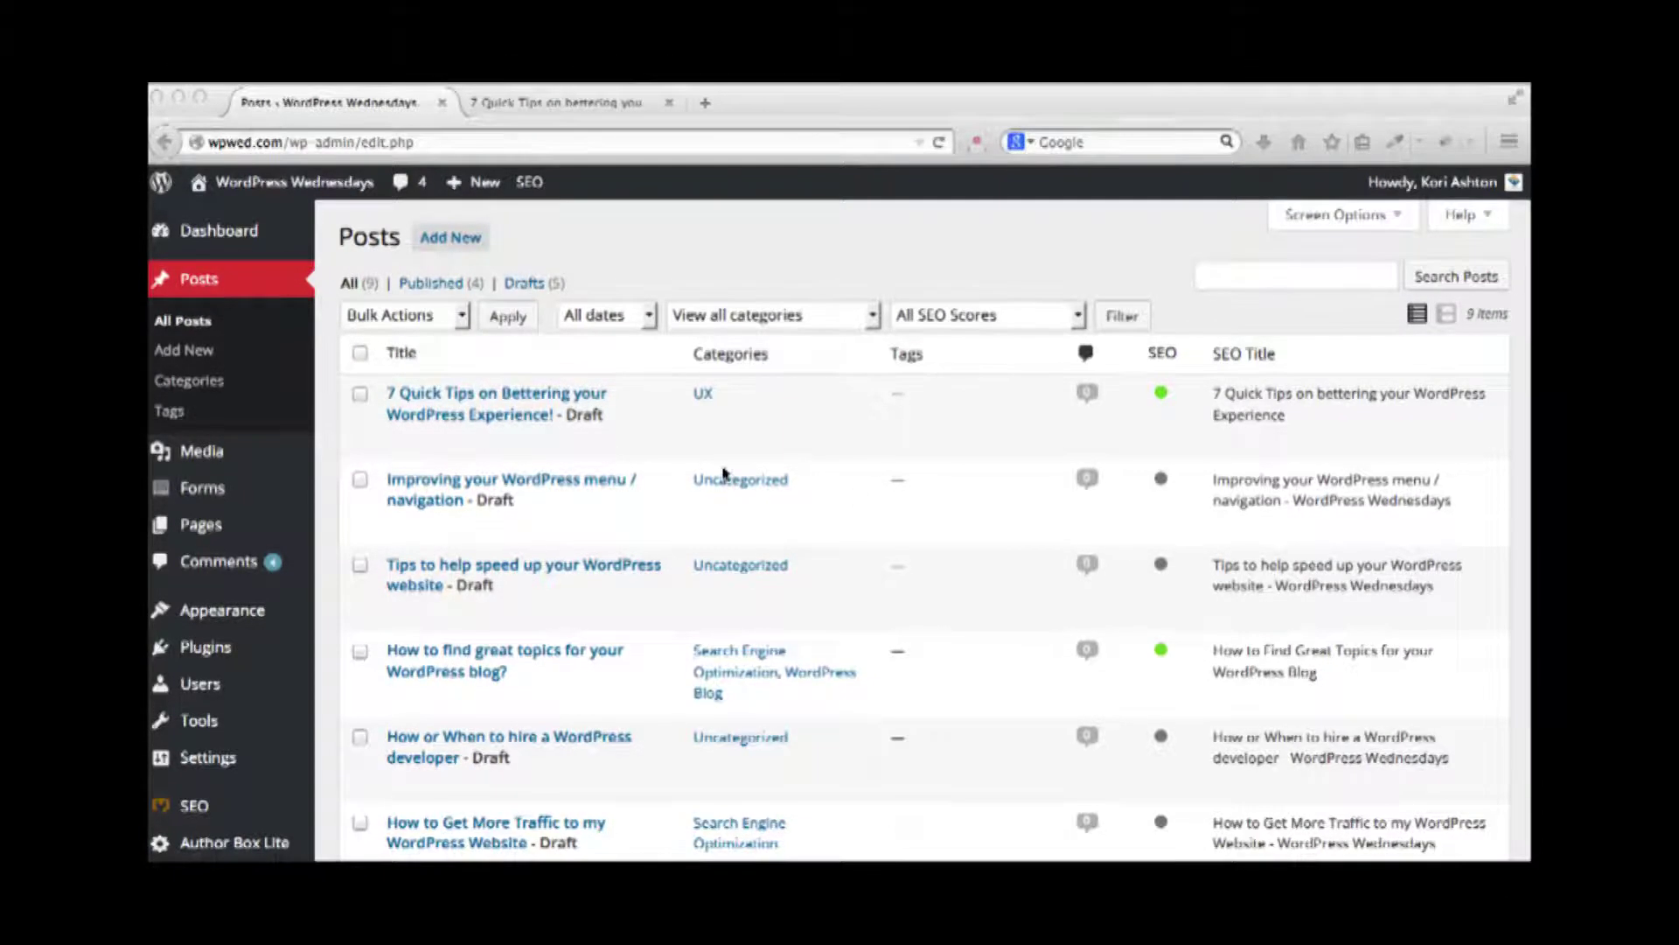
Scroll through the Posts list to review all nine posts
scroll(721, 461, "down", 4)
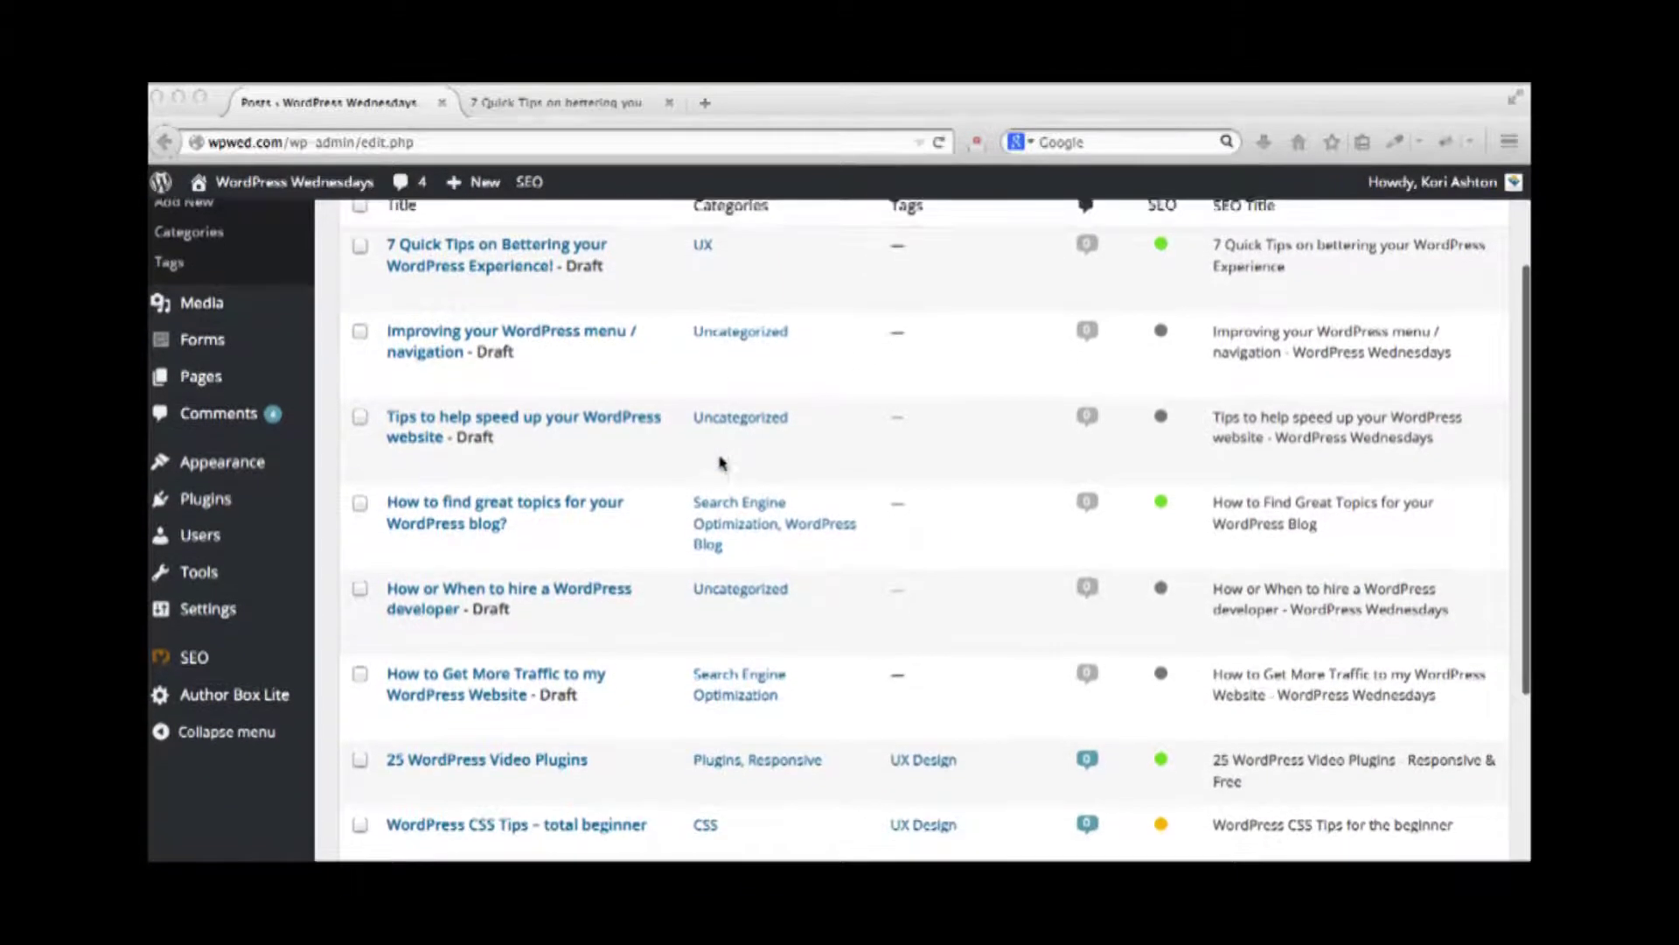
scroll(720, 461, "down", 2)
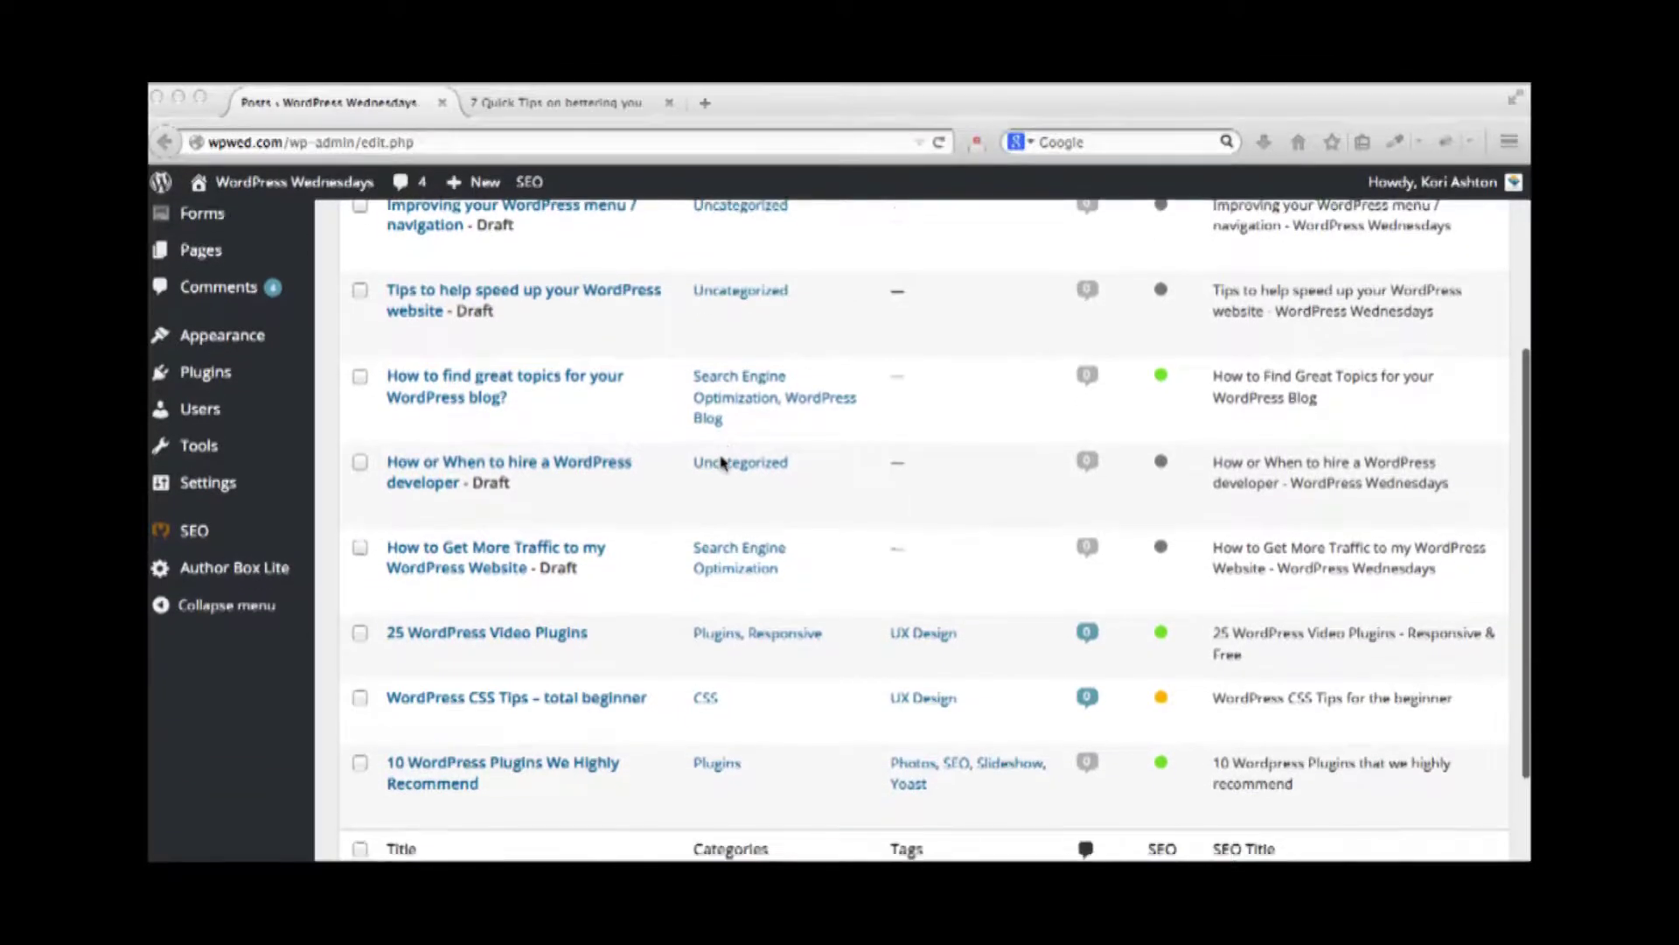
scroll(721, 462, "down", 2)
scroll(721, 462, "up", 8)
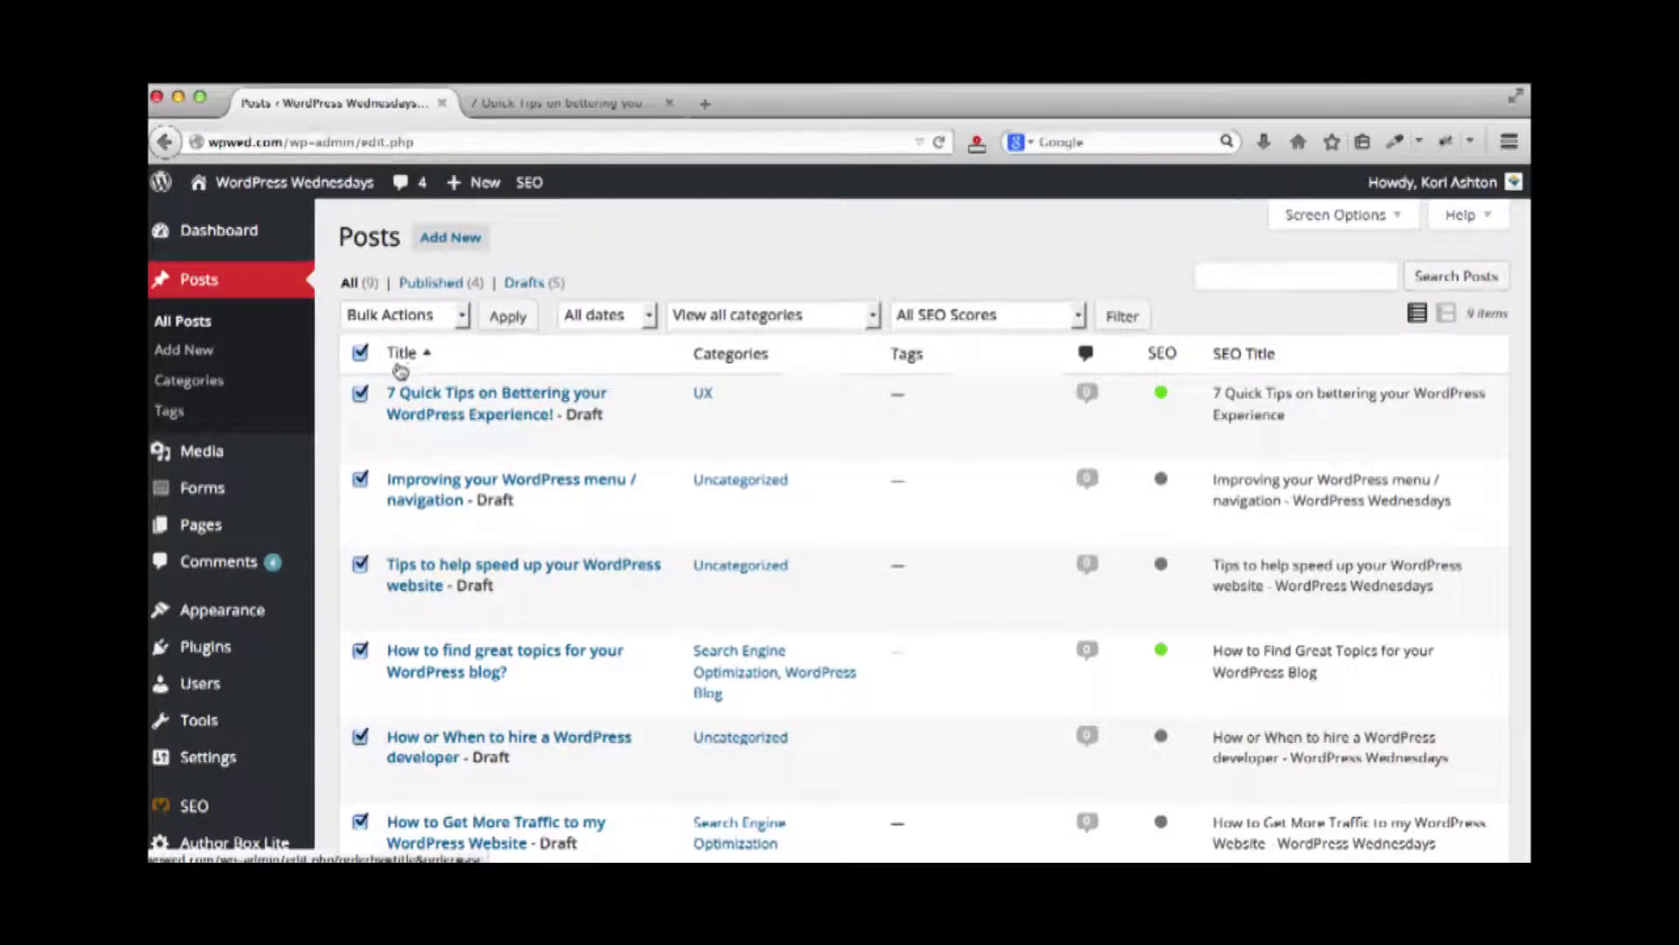
scroll(400, 370, "down", 5)
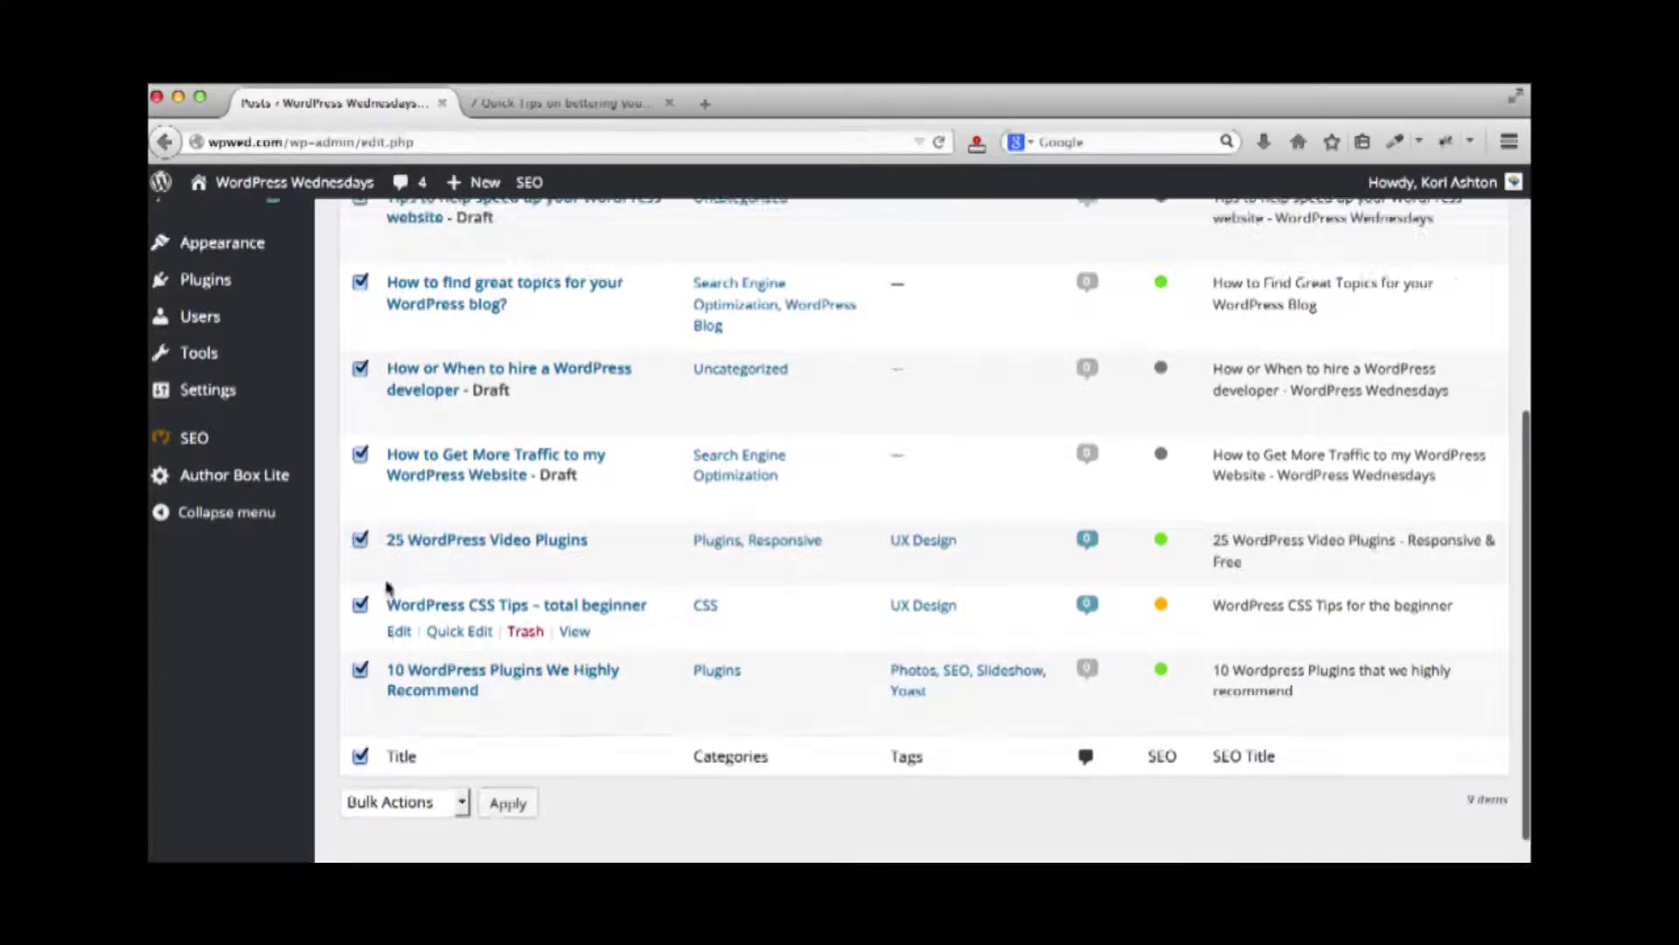
scroll(387, 586, "up", 5)
scroll(393, 507, "down", 4)
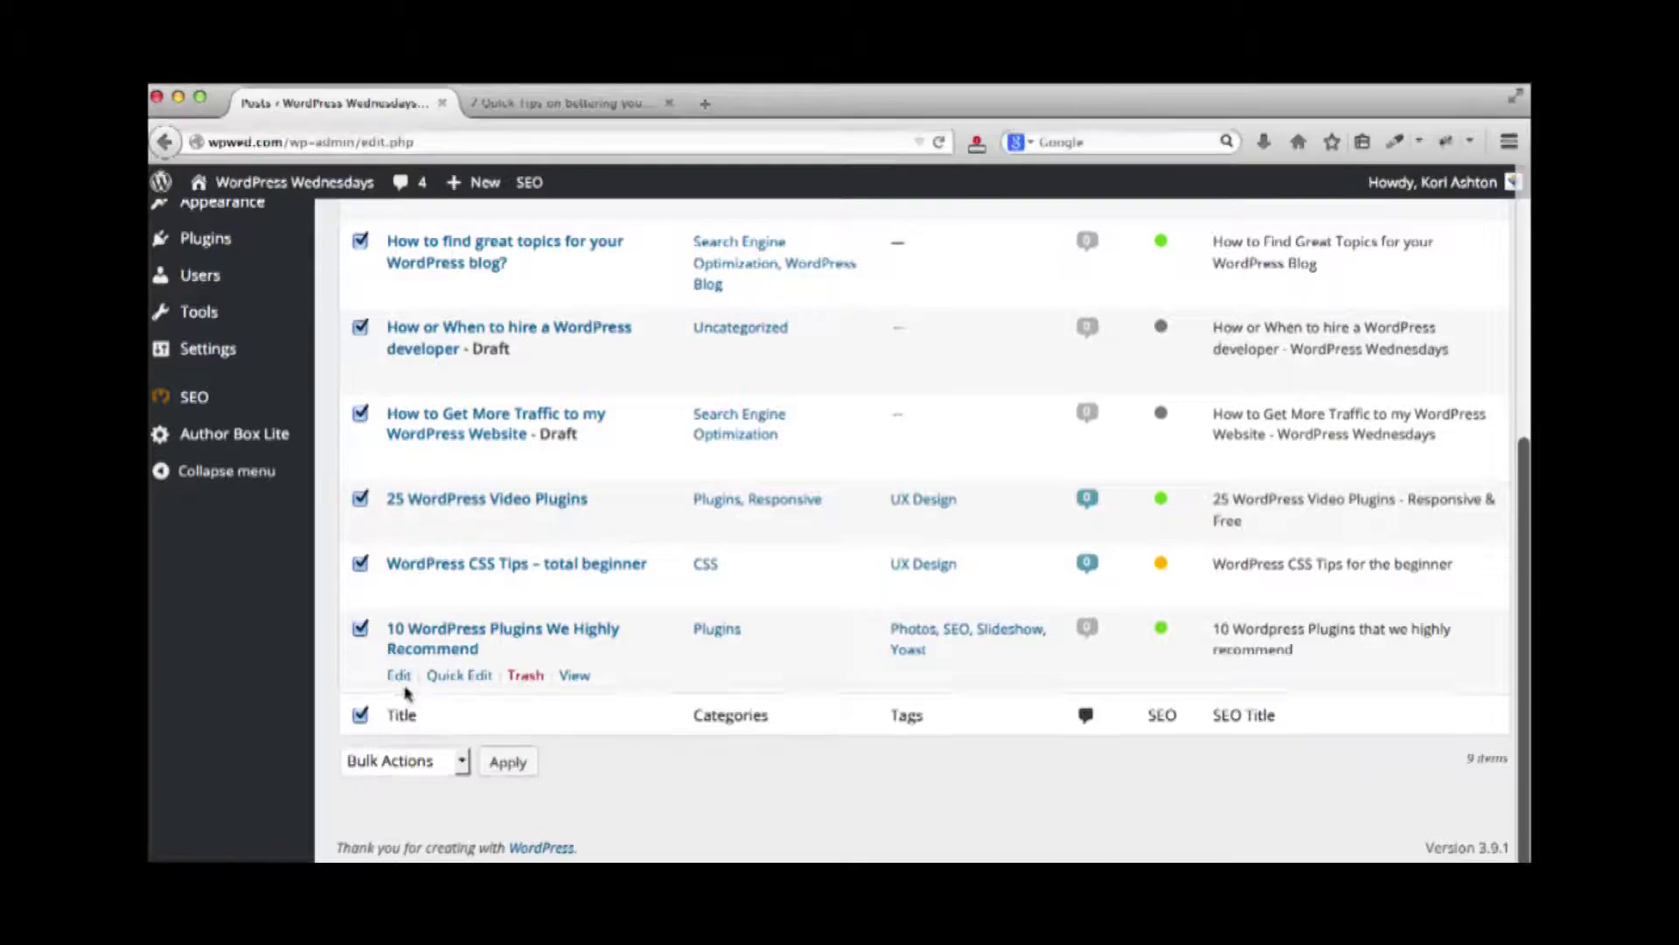
scroll(504, 697, "up", 5)
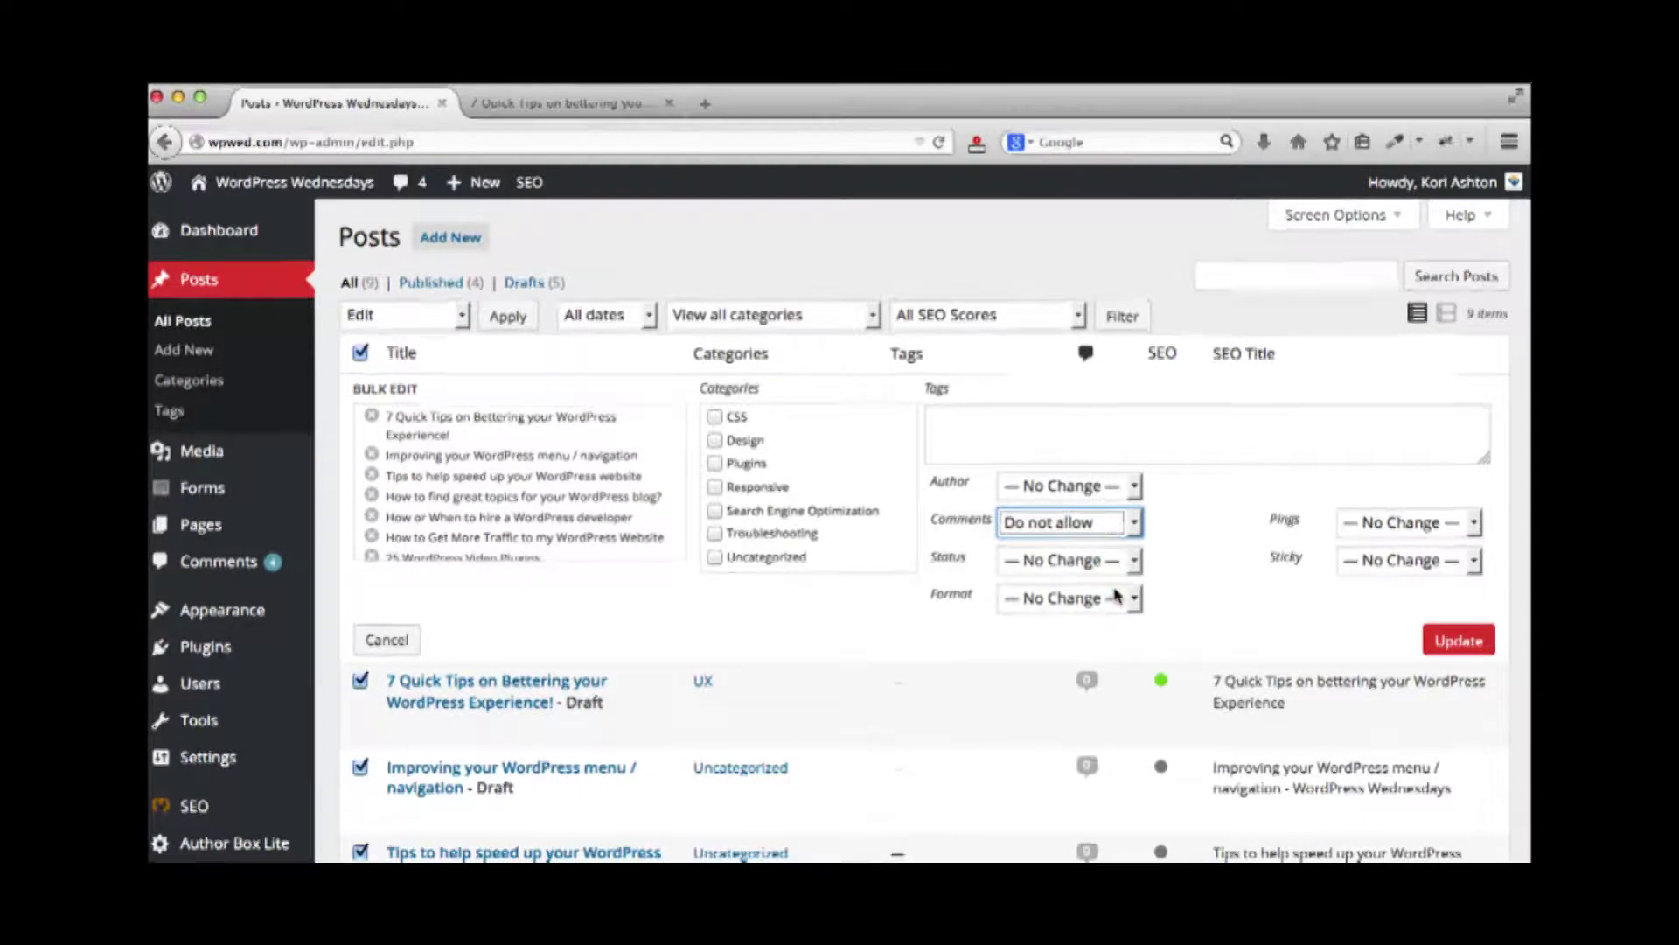
Update all nine posts with comments set to 'Do not allow'
left_click(1449, 644)
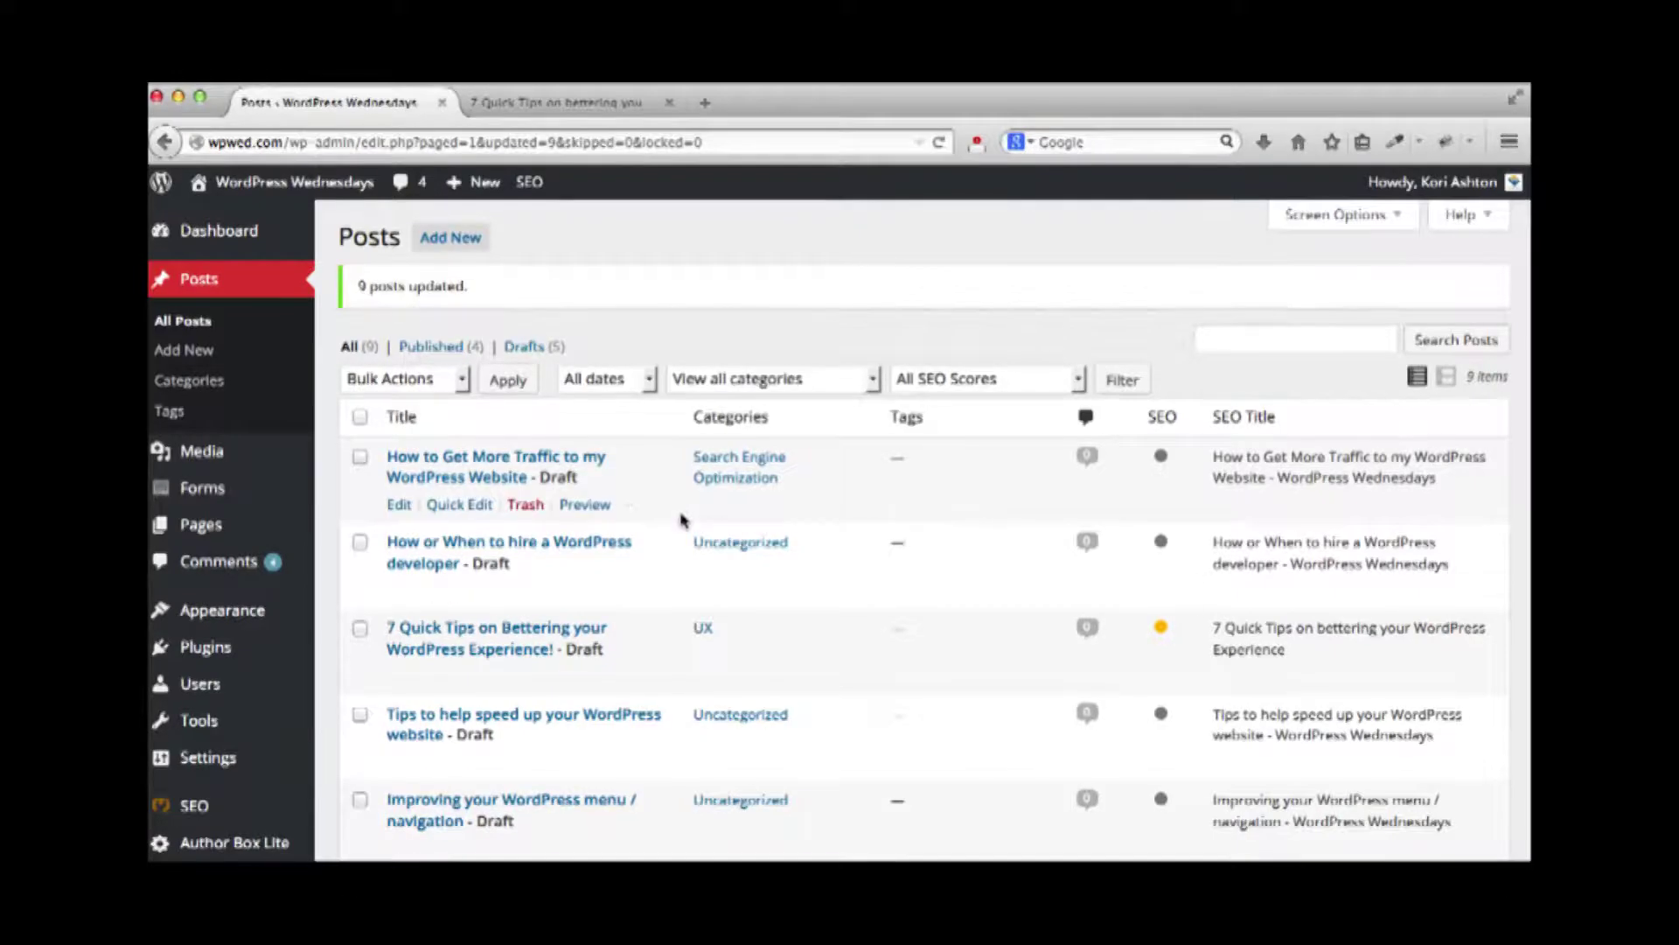
left_click(428, 380)
left_click(615, 311)
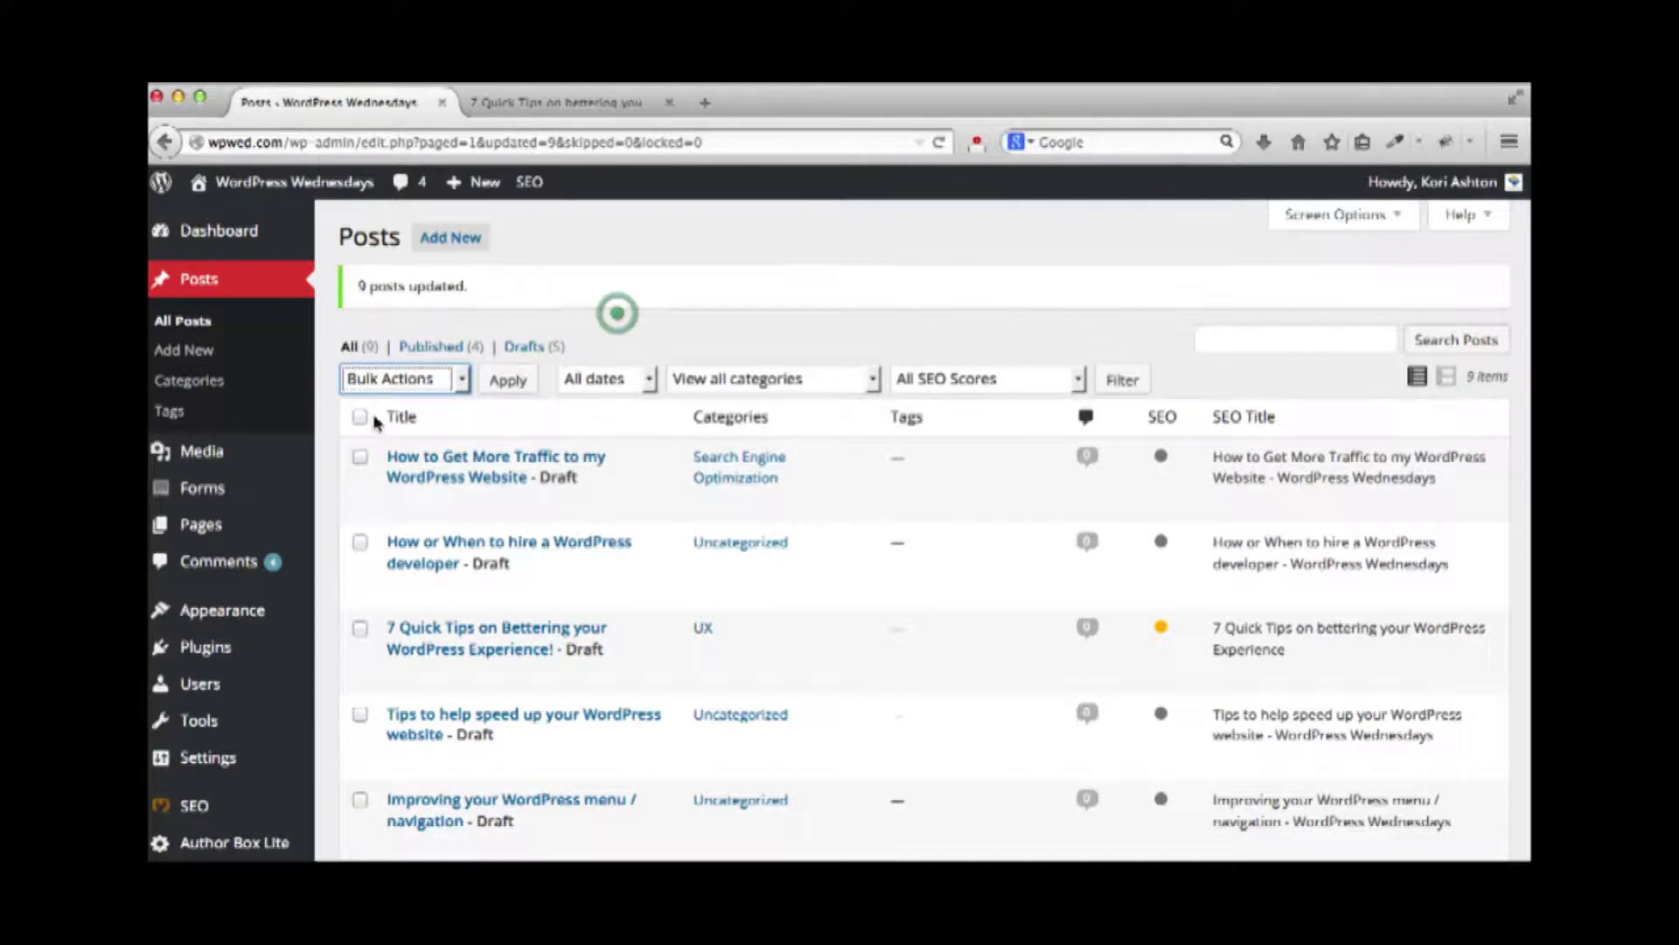
left_click(359, 416)
left_click(441, 380)
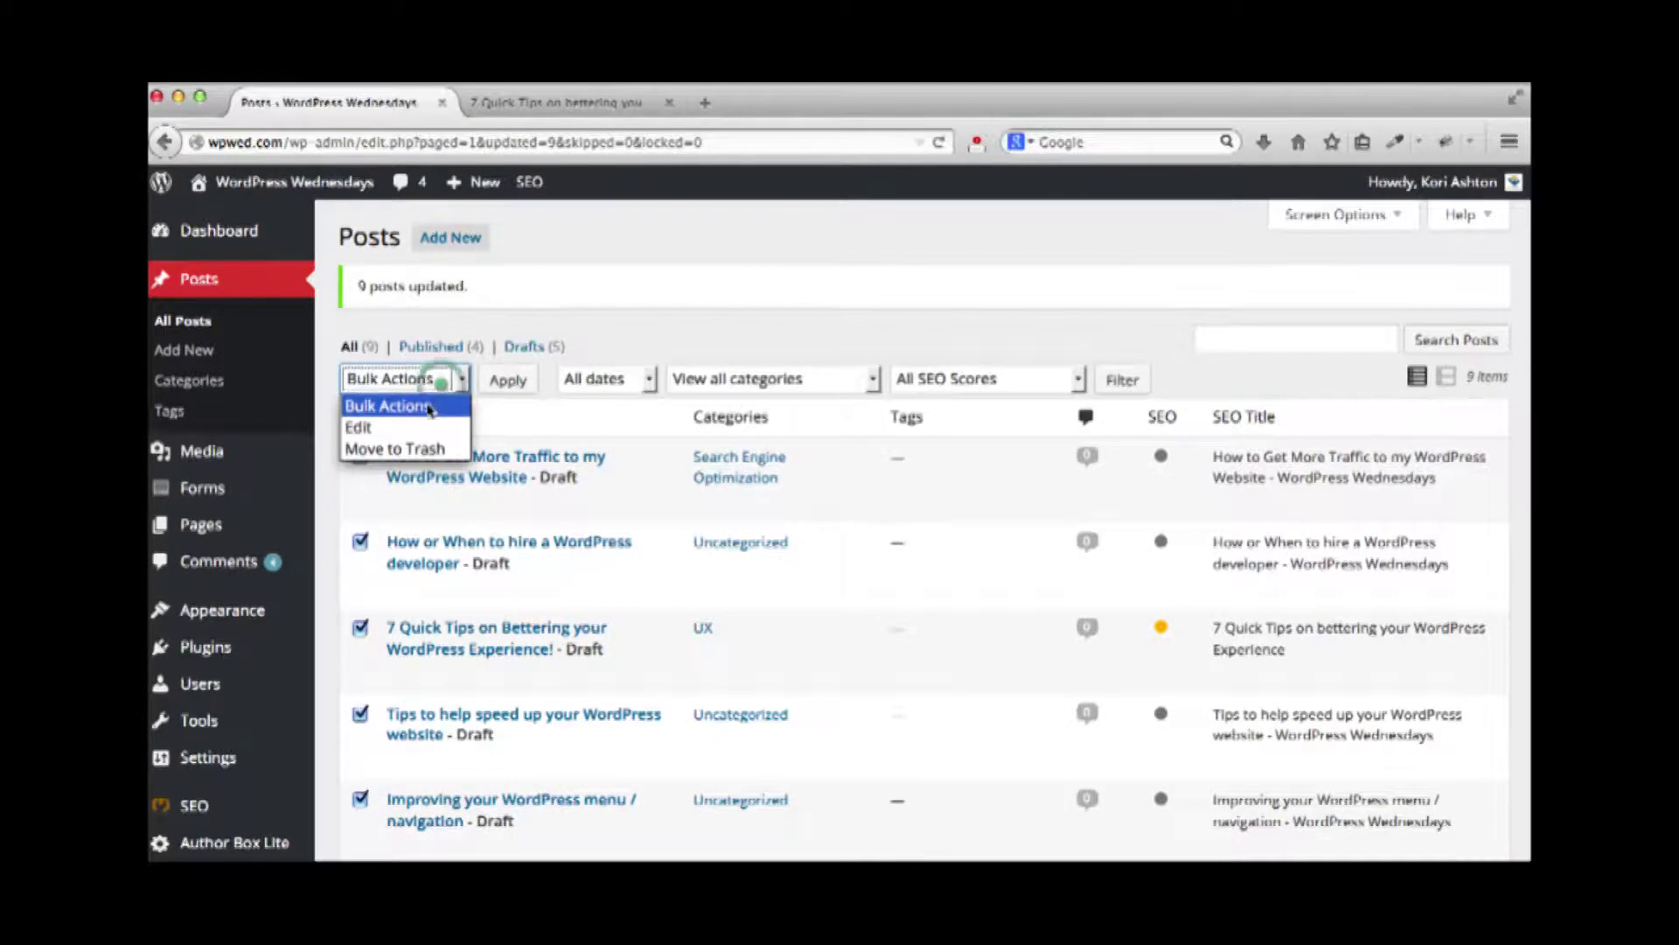
left_click(376, 424)
left_click(508, 380)
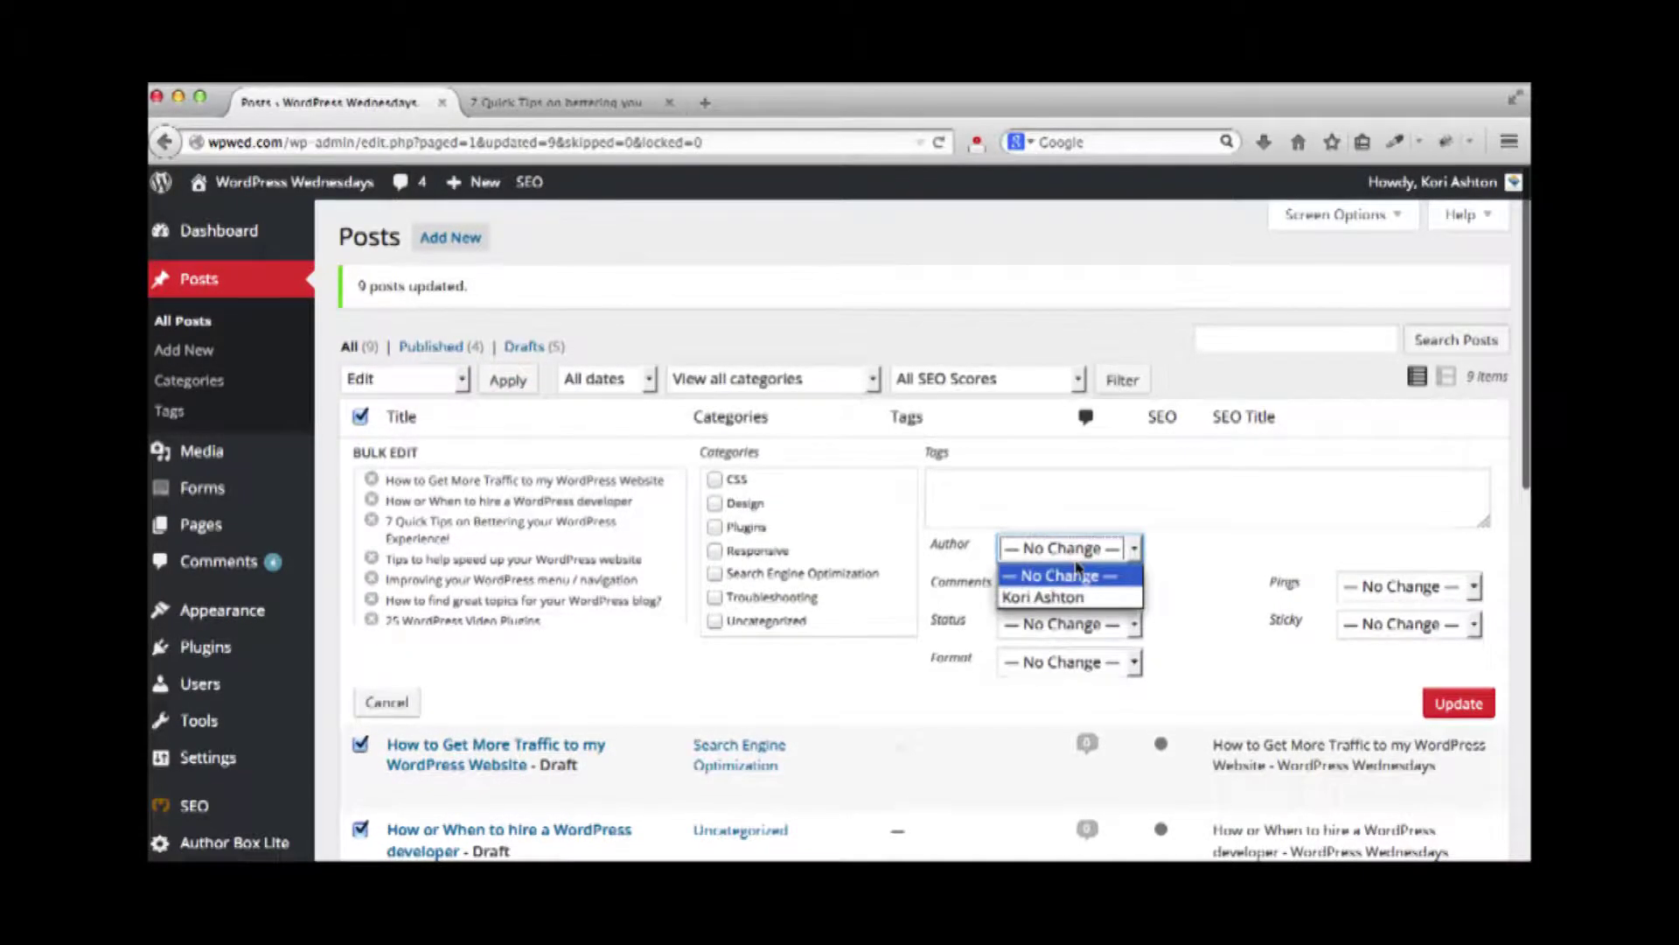
left_click(1177, 602)
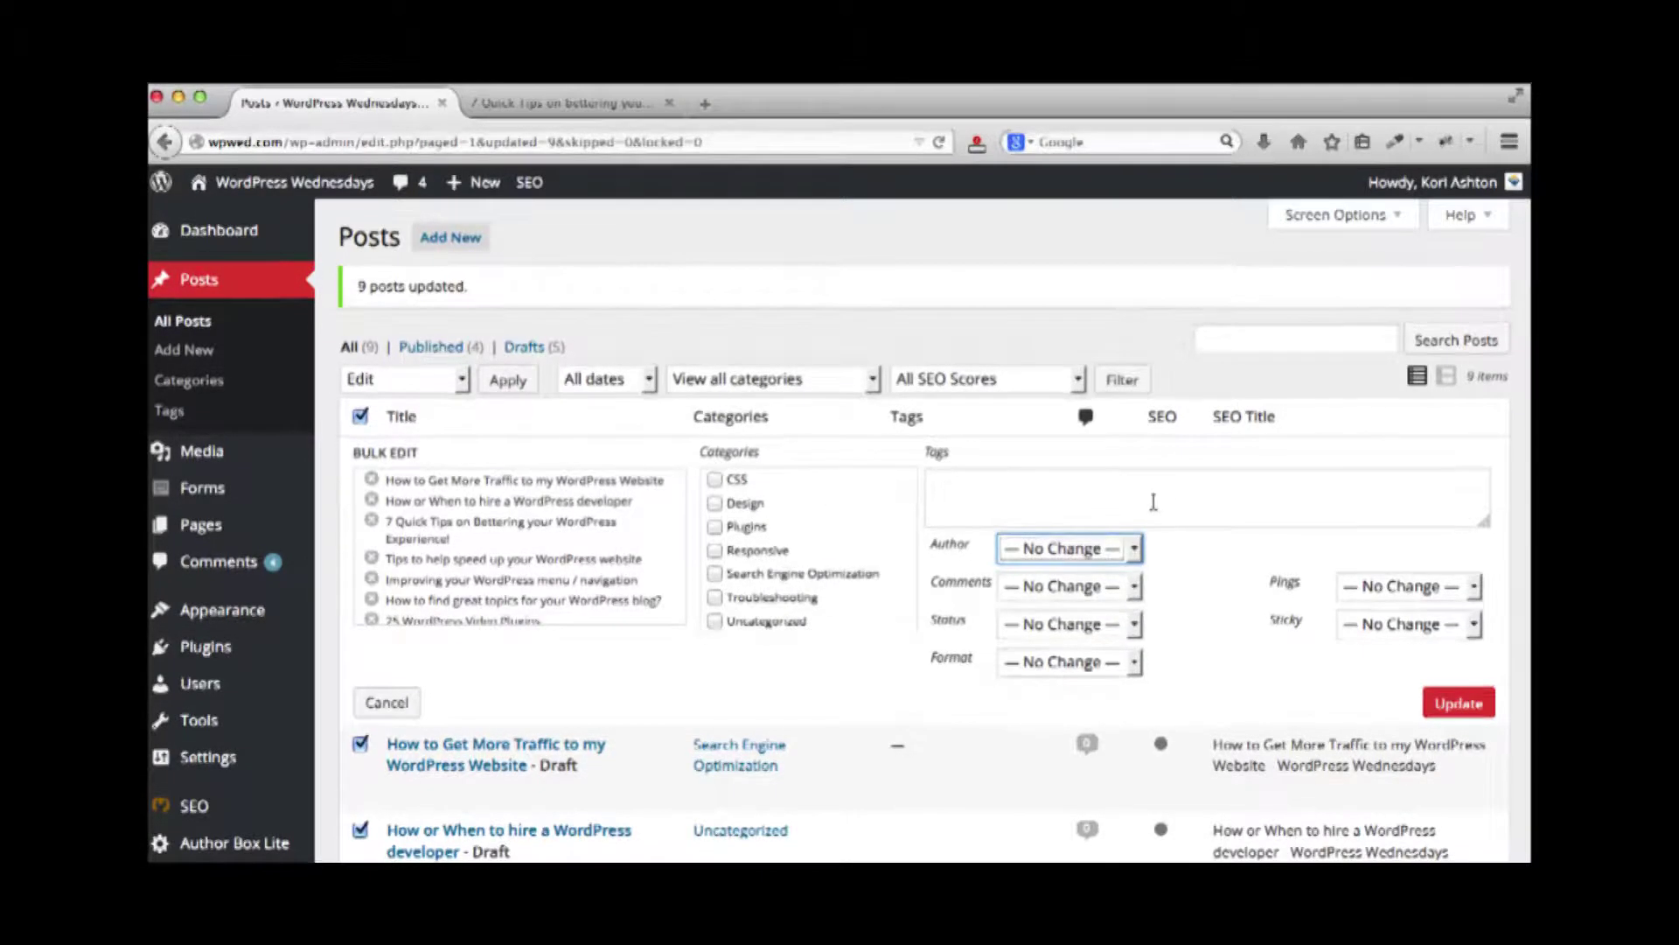
left_click(1260, 498)
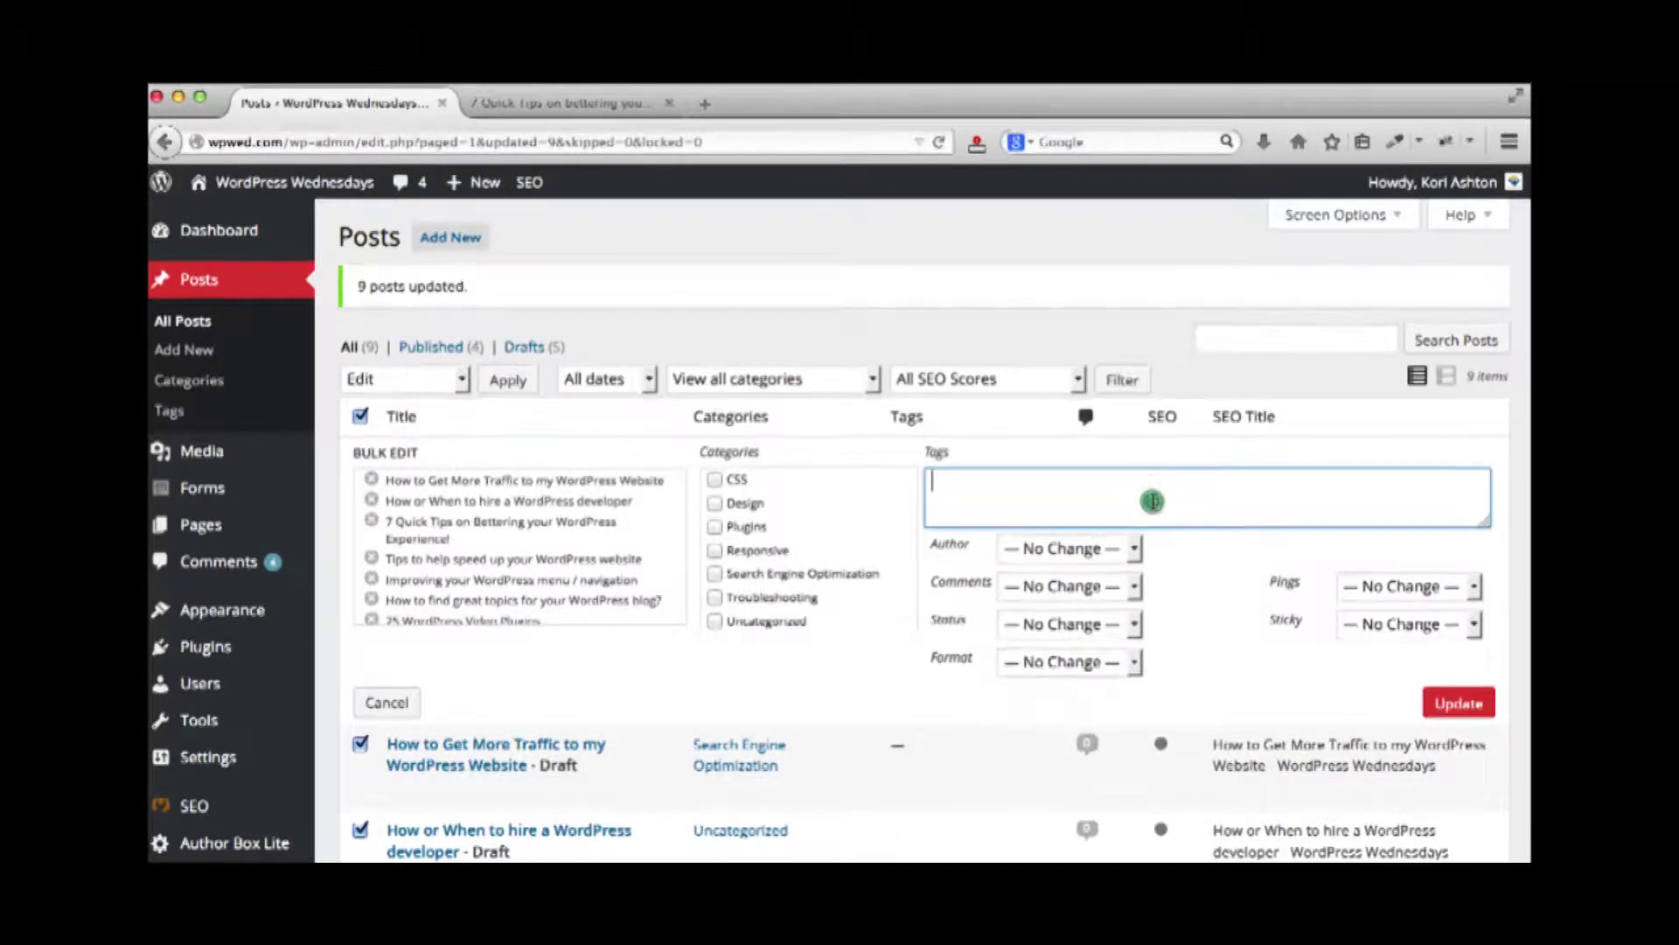
left_click(405, 707)
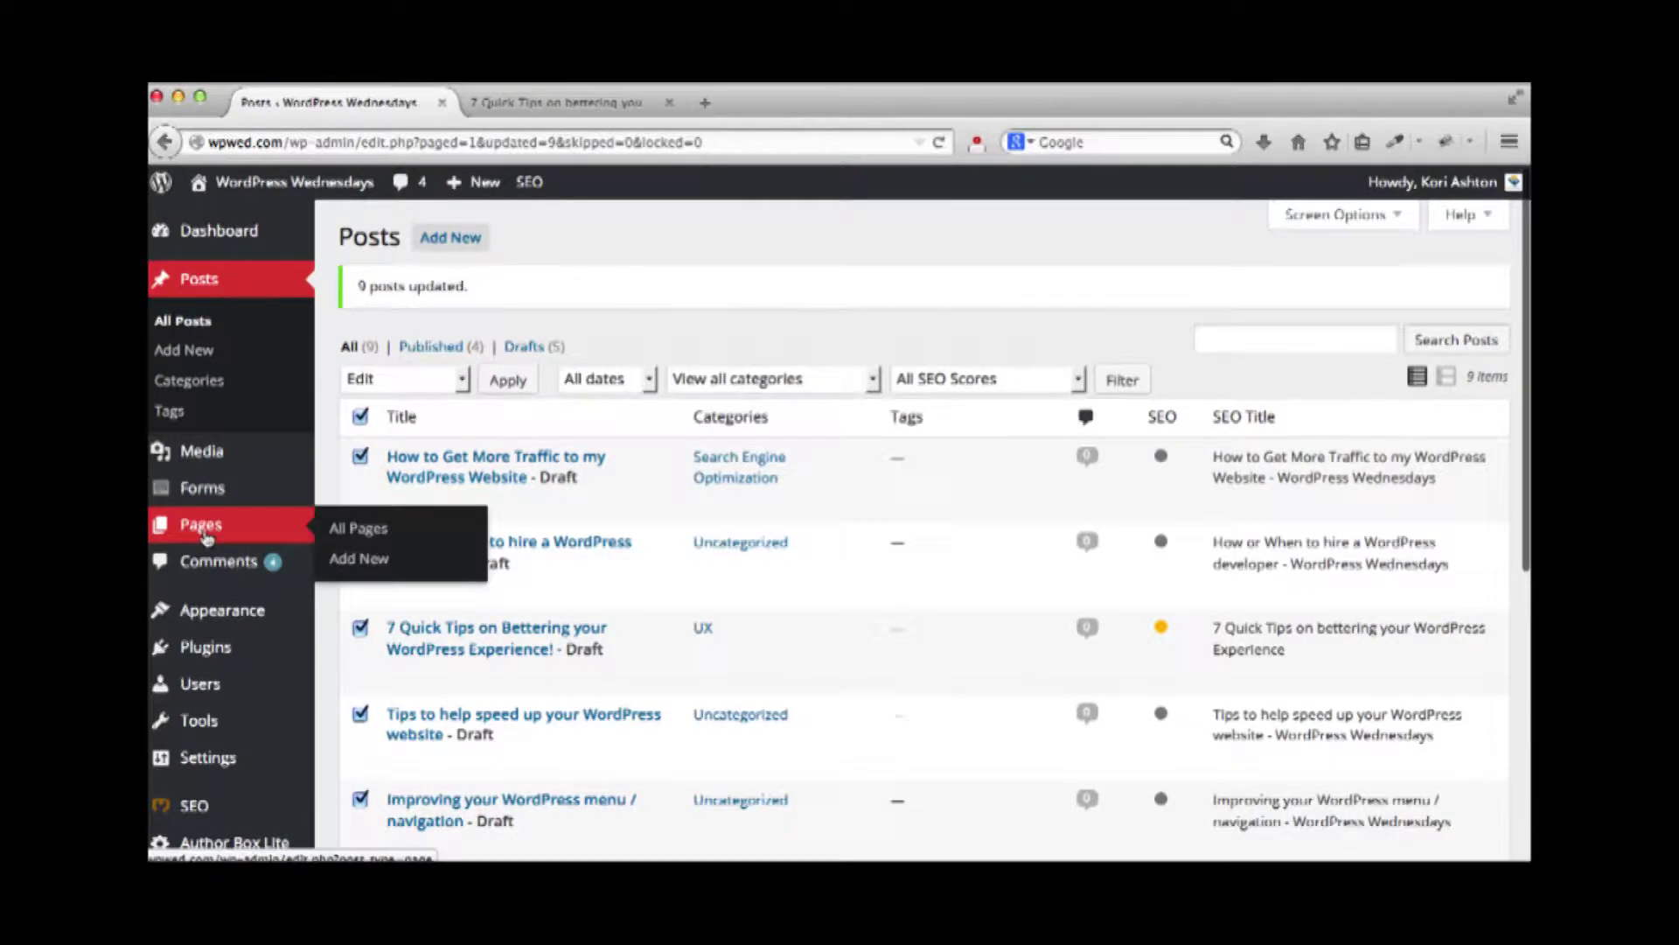
left_click(200, 524)
Select all pages, review the Bulk Edit options, then cancel without changes
left_click(360, 353)
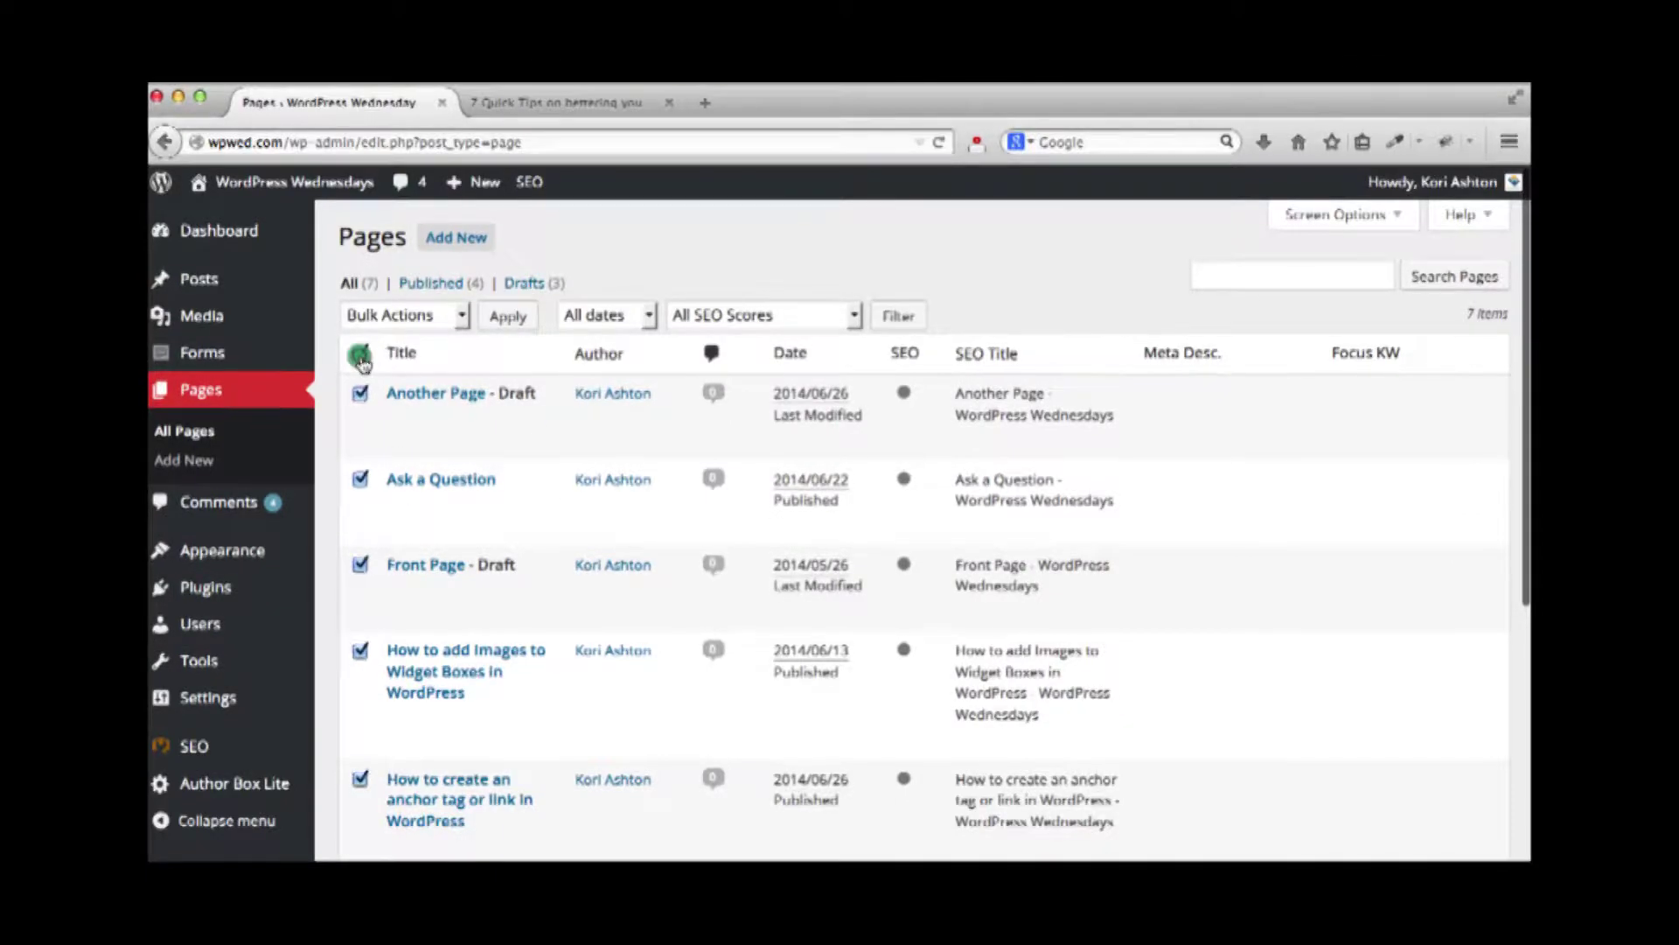
left_click(508, 316)
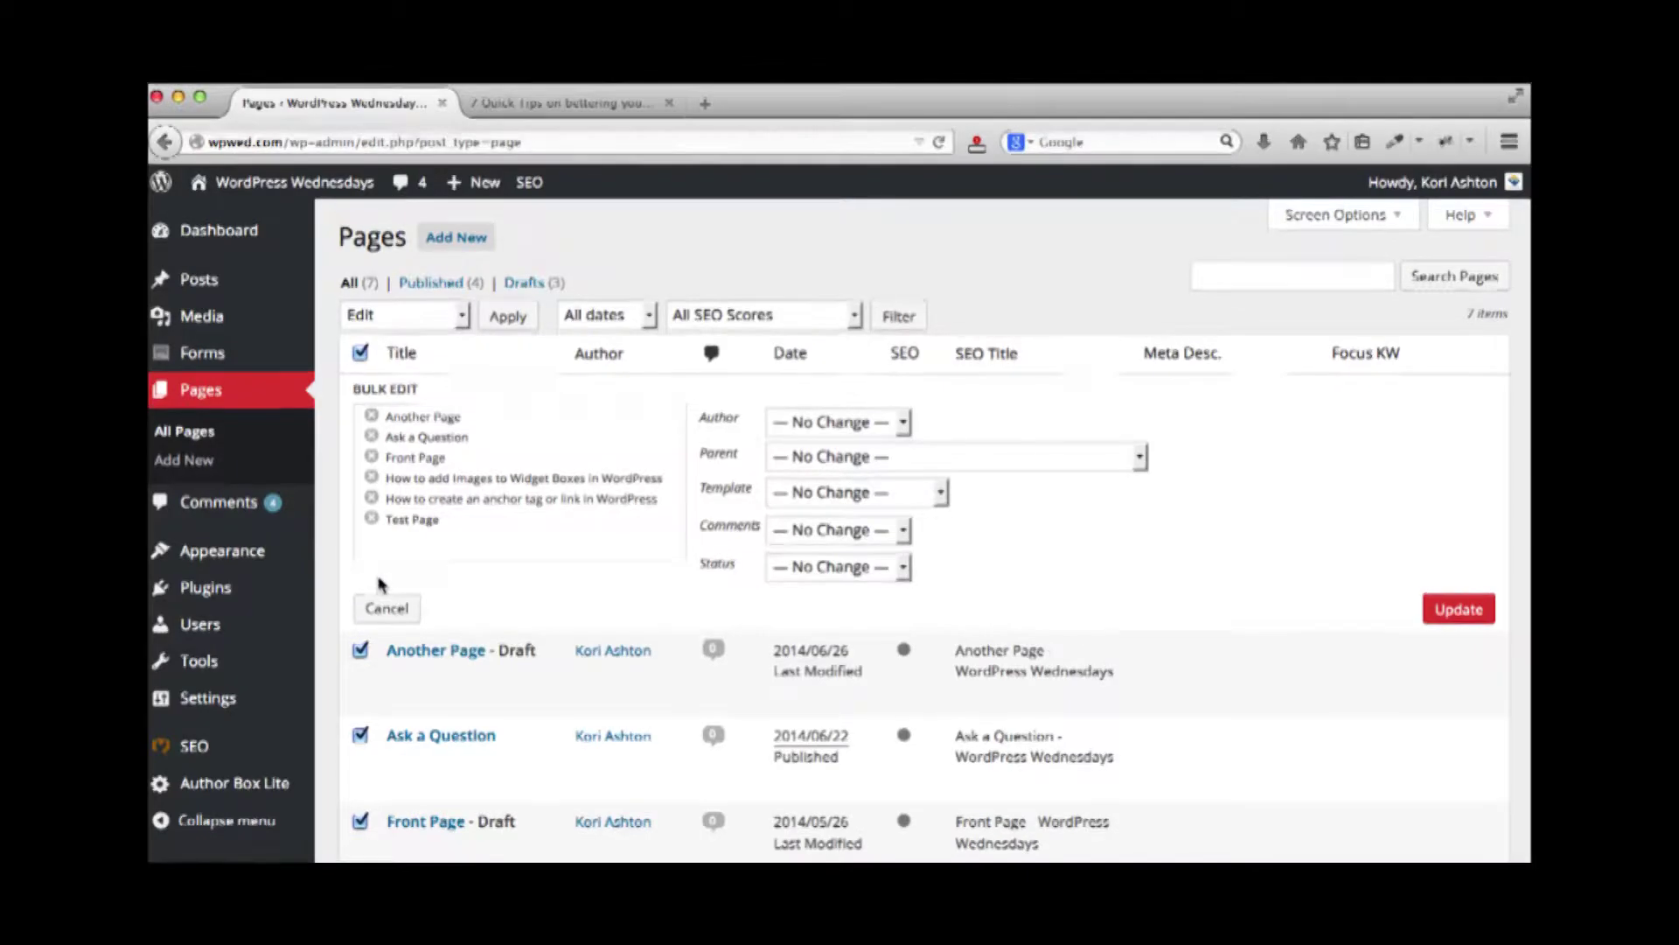
left_click(385, 609)
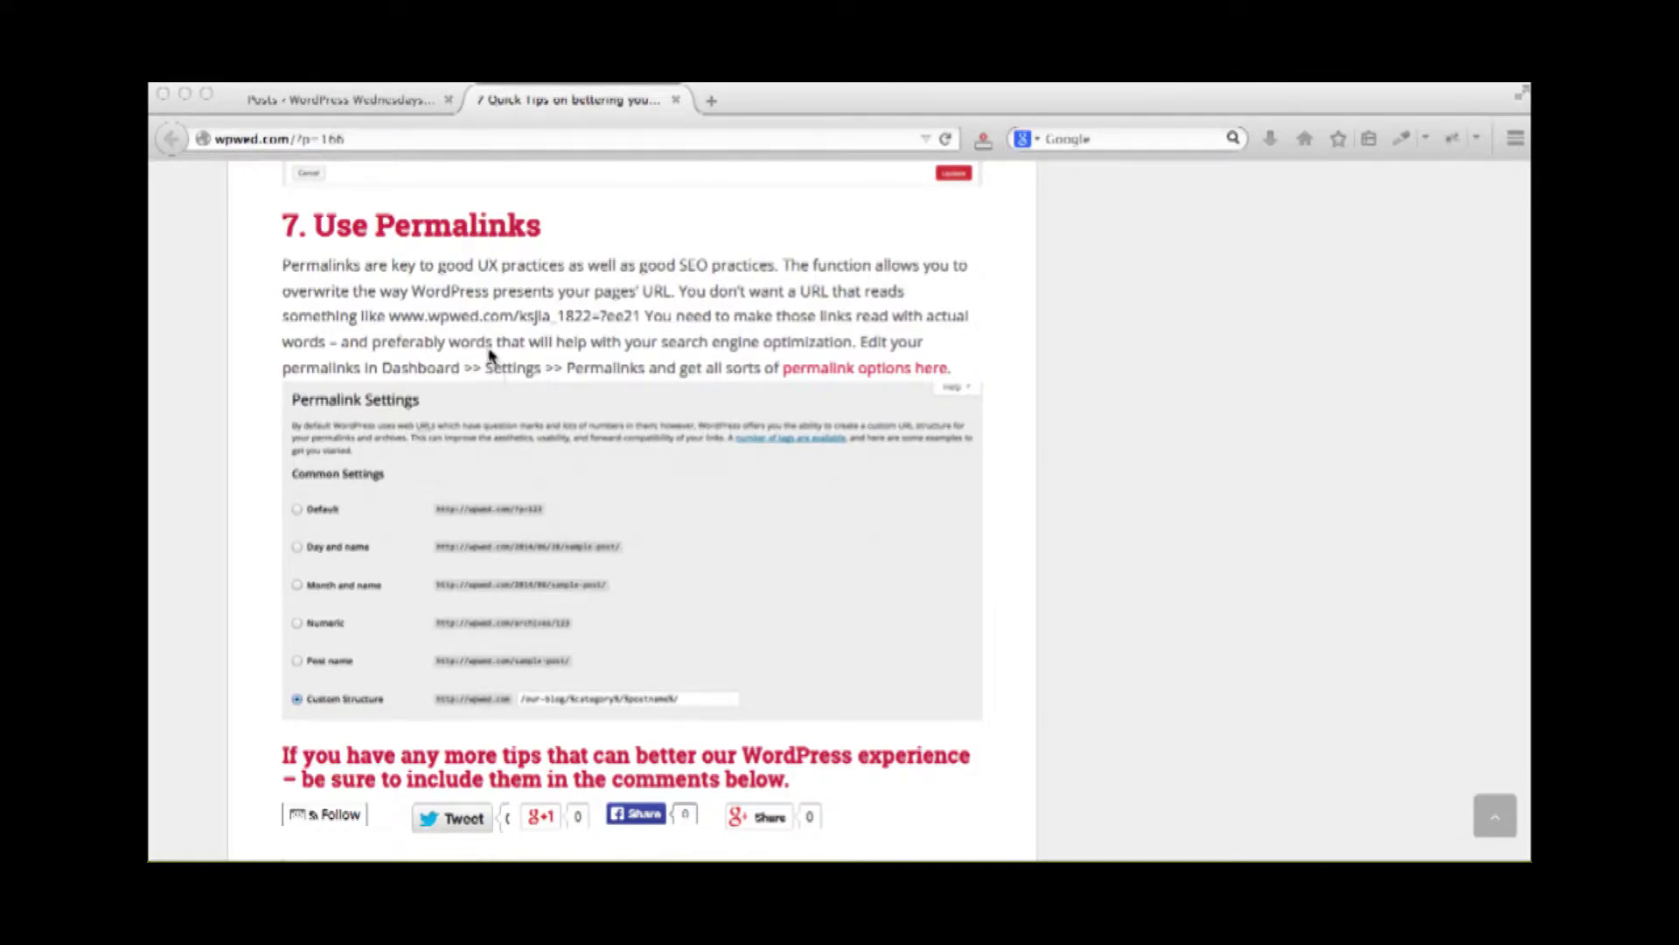
Highlight the example messy URL in the article, then go back to the Posts admin tab
left_click(390, 316)
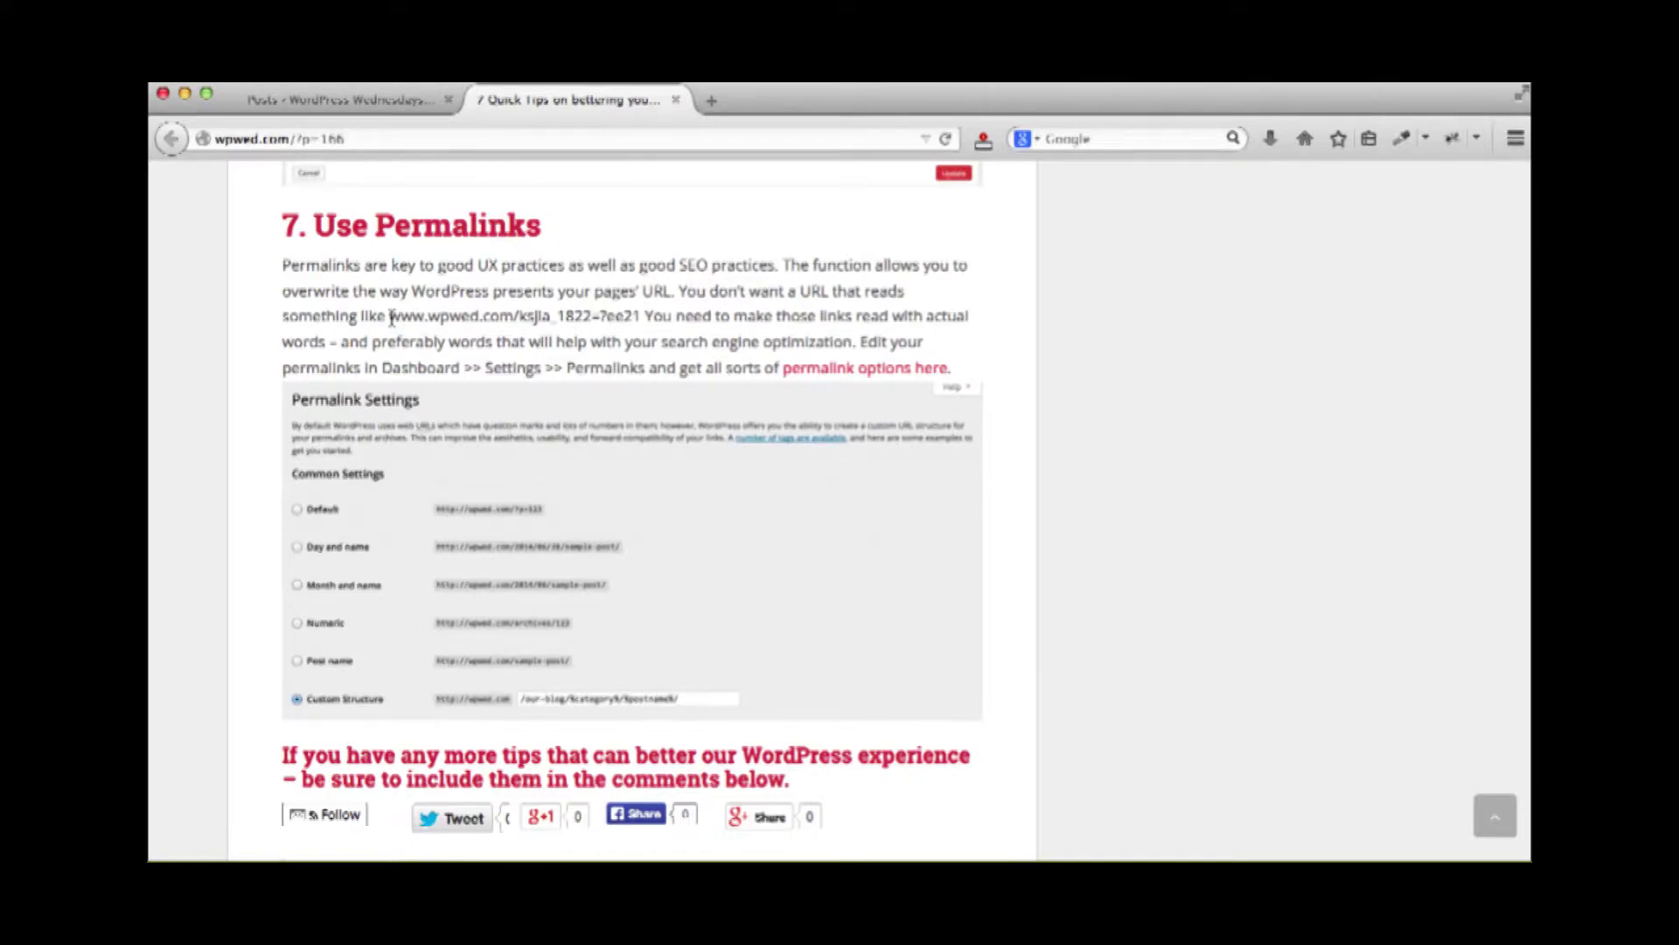
left_click_drag(391, 317, 636, 317)
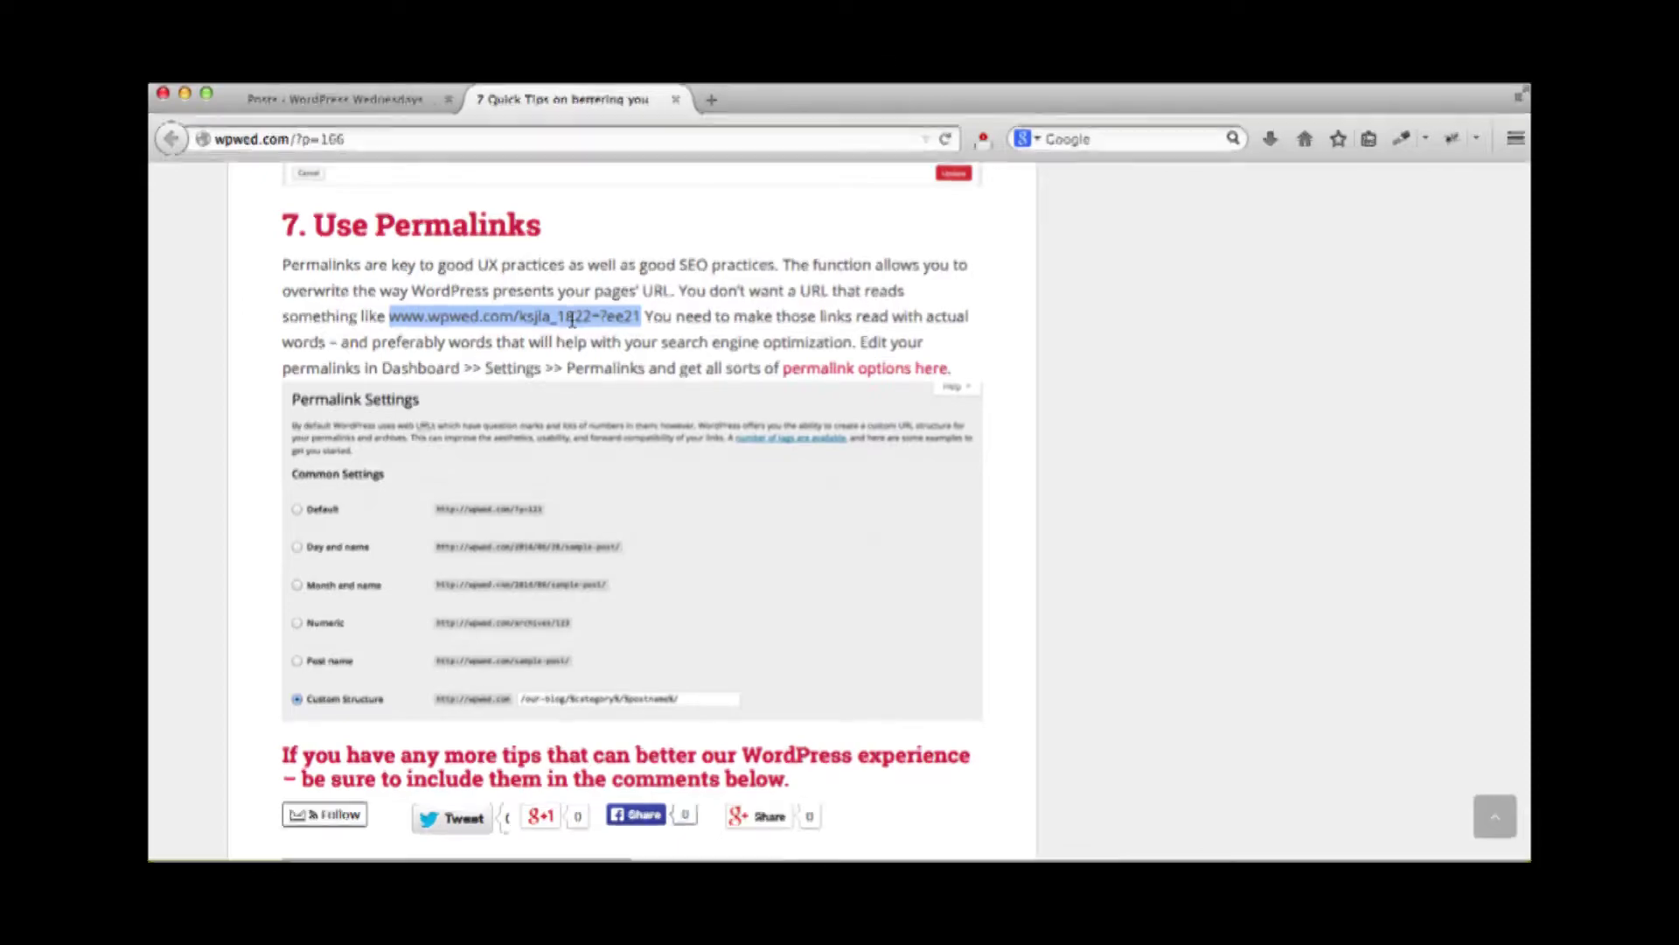
left_click_drag(378, 232, 546, 232)
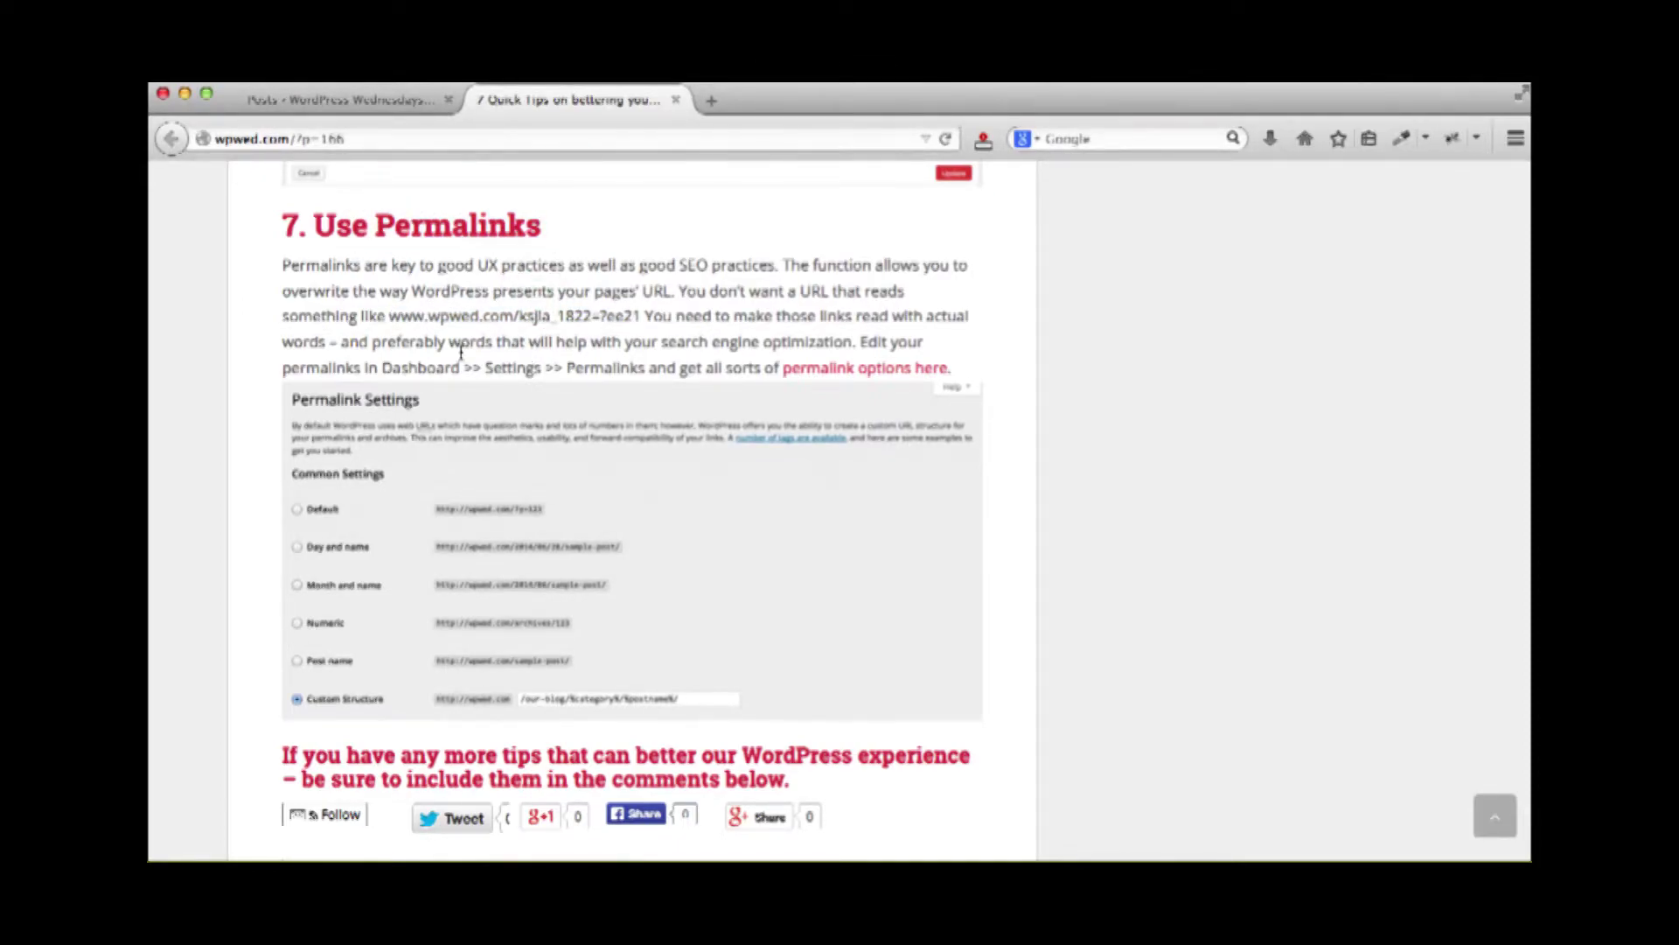
left_click(336, 100)
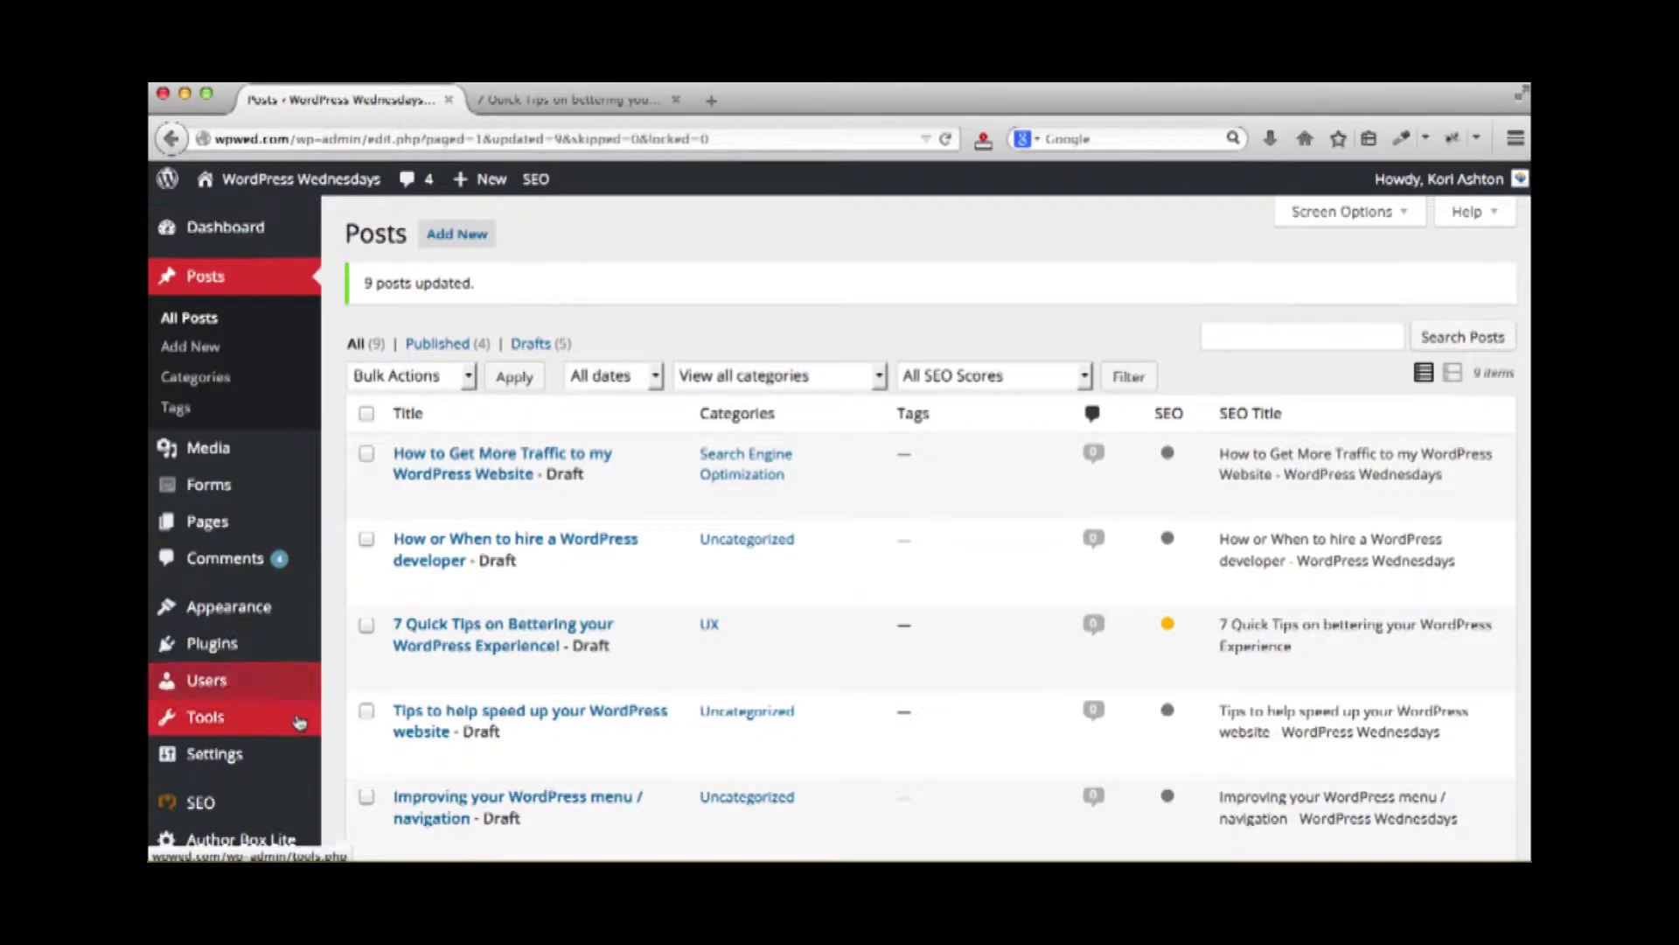
Open Settings > Permalinks and select the default permalink structure
scroll(293, 647, "down", 5)
mouse_move(289, 532)
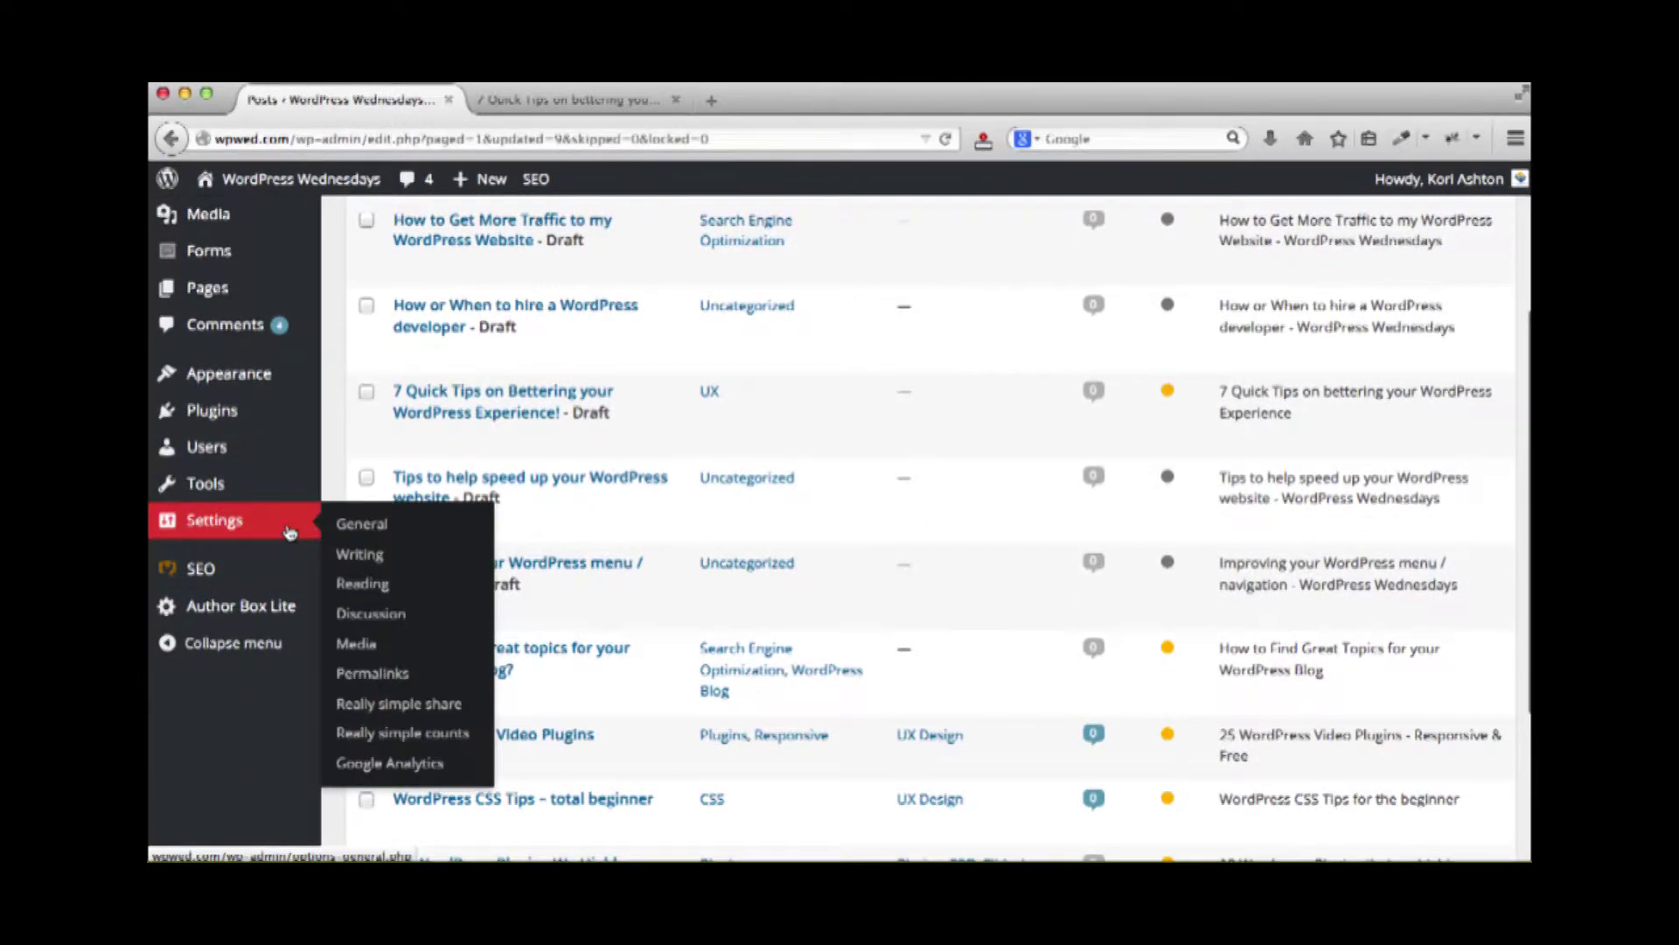
left_click(393, 682)
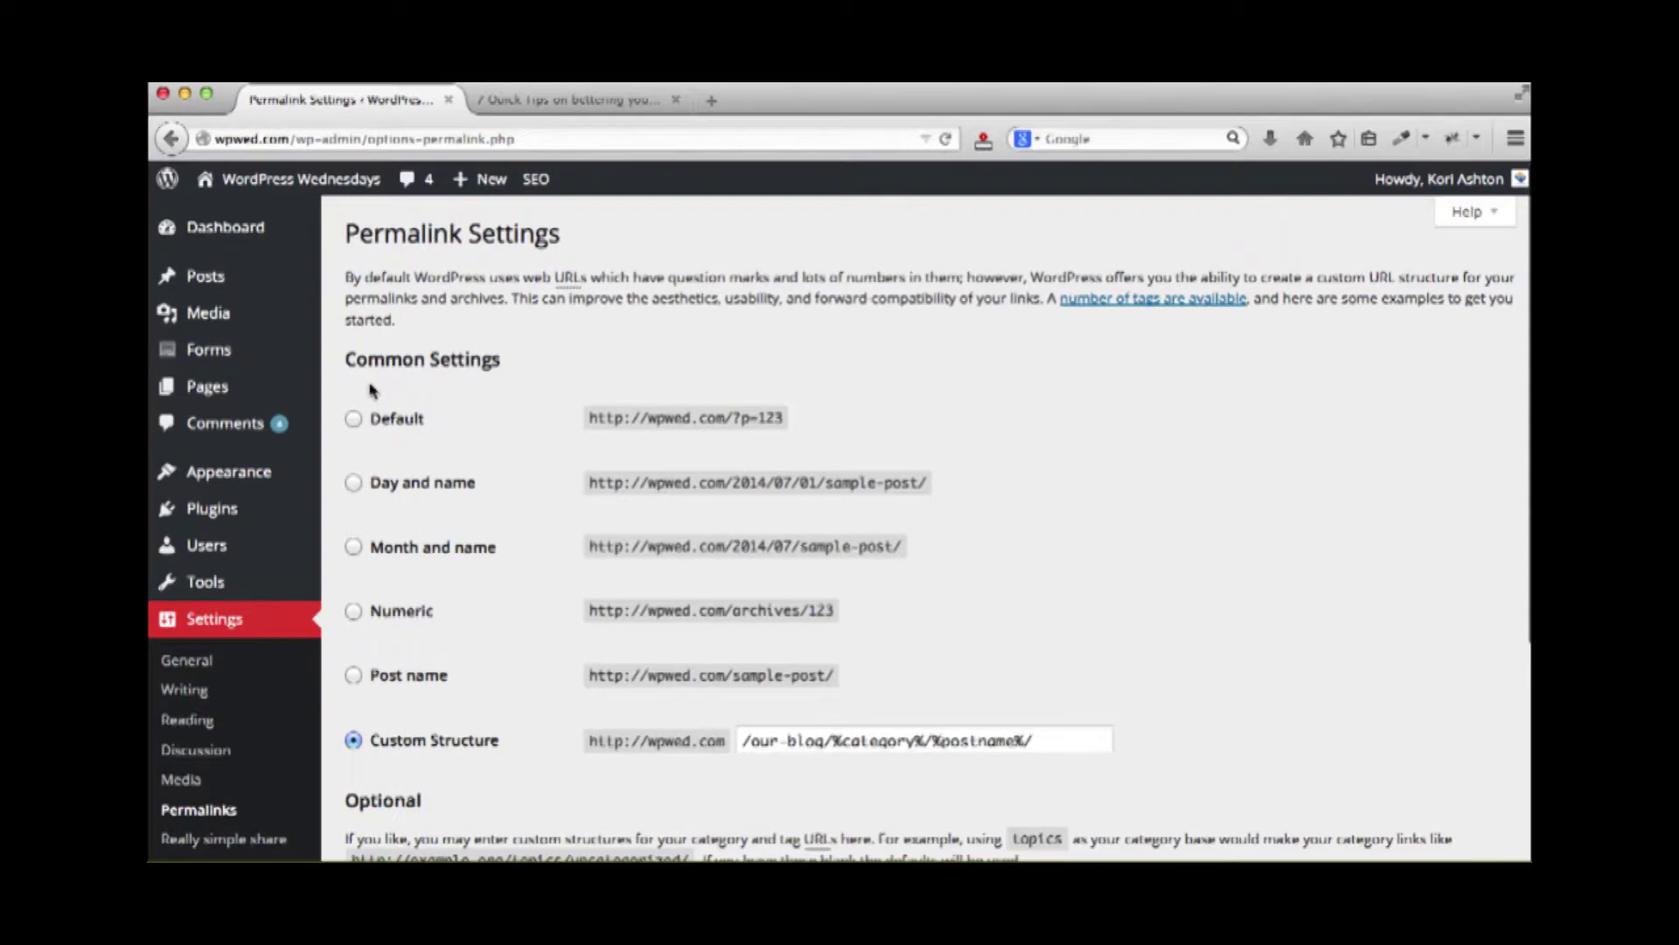
left_click(355, 418)
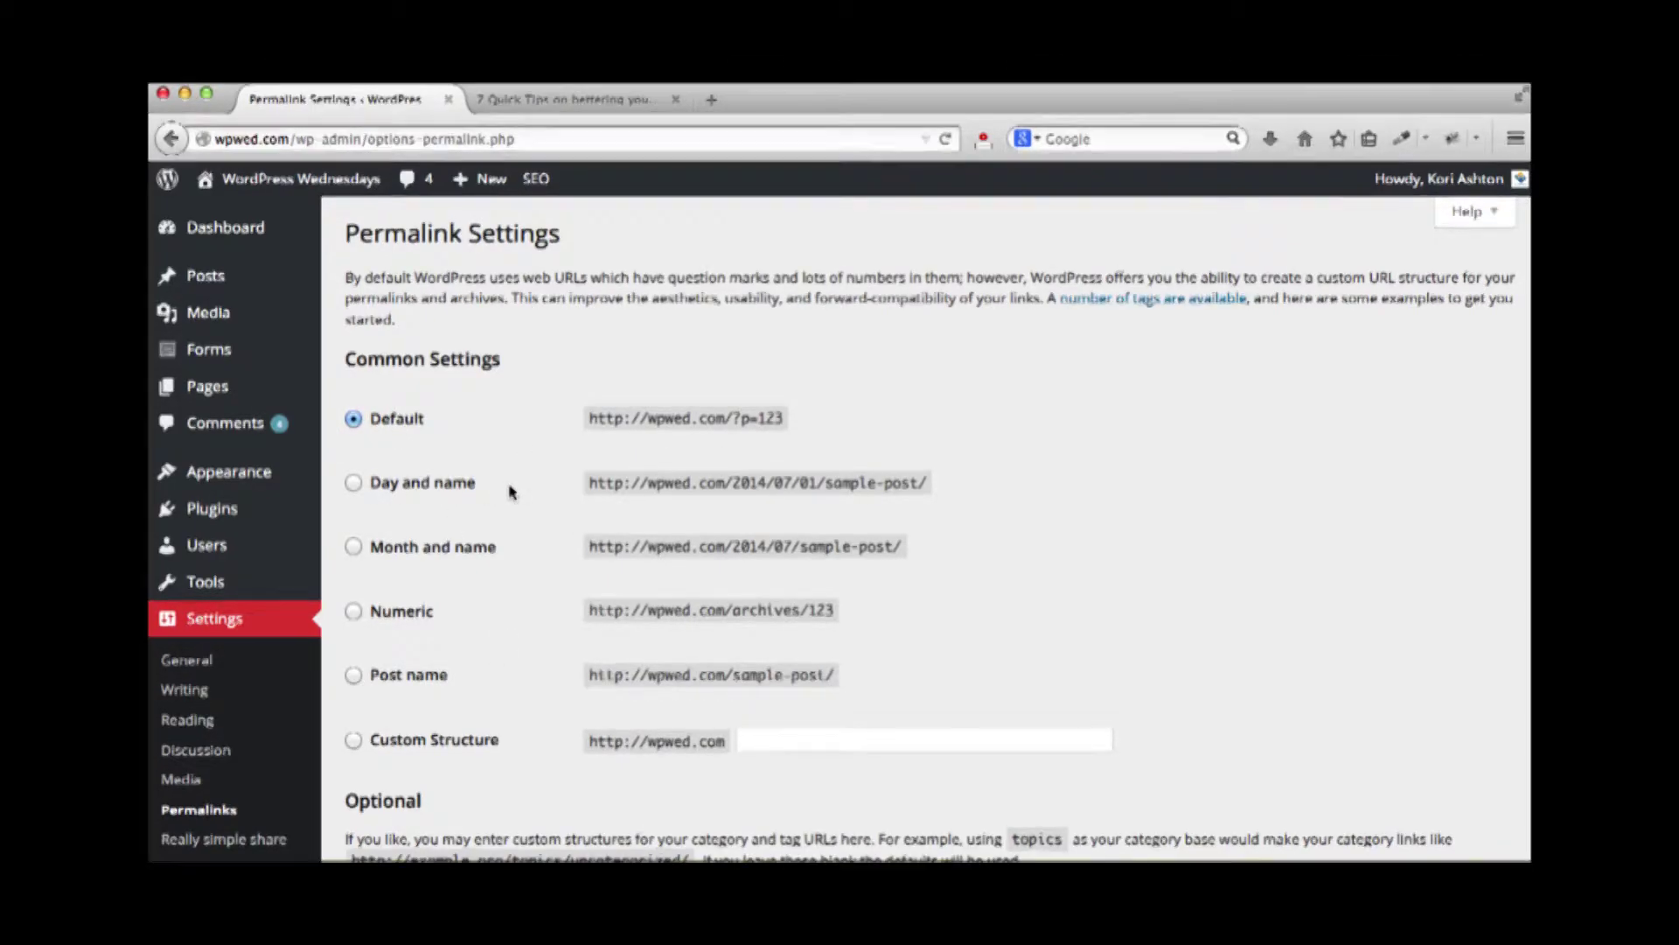
Choose Custom Structure with /%category%/%postname%/, then return to the Use Permalinks article
scroll(511, 492, "down", 2)
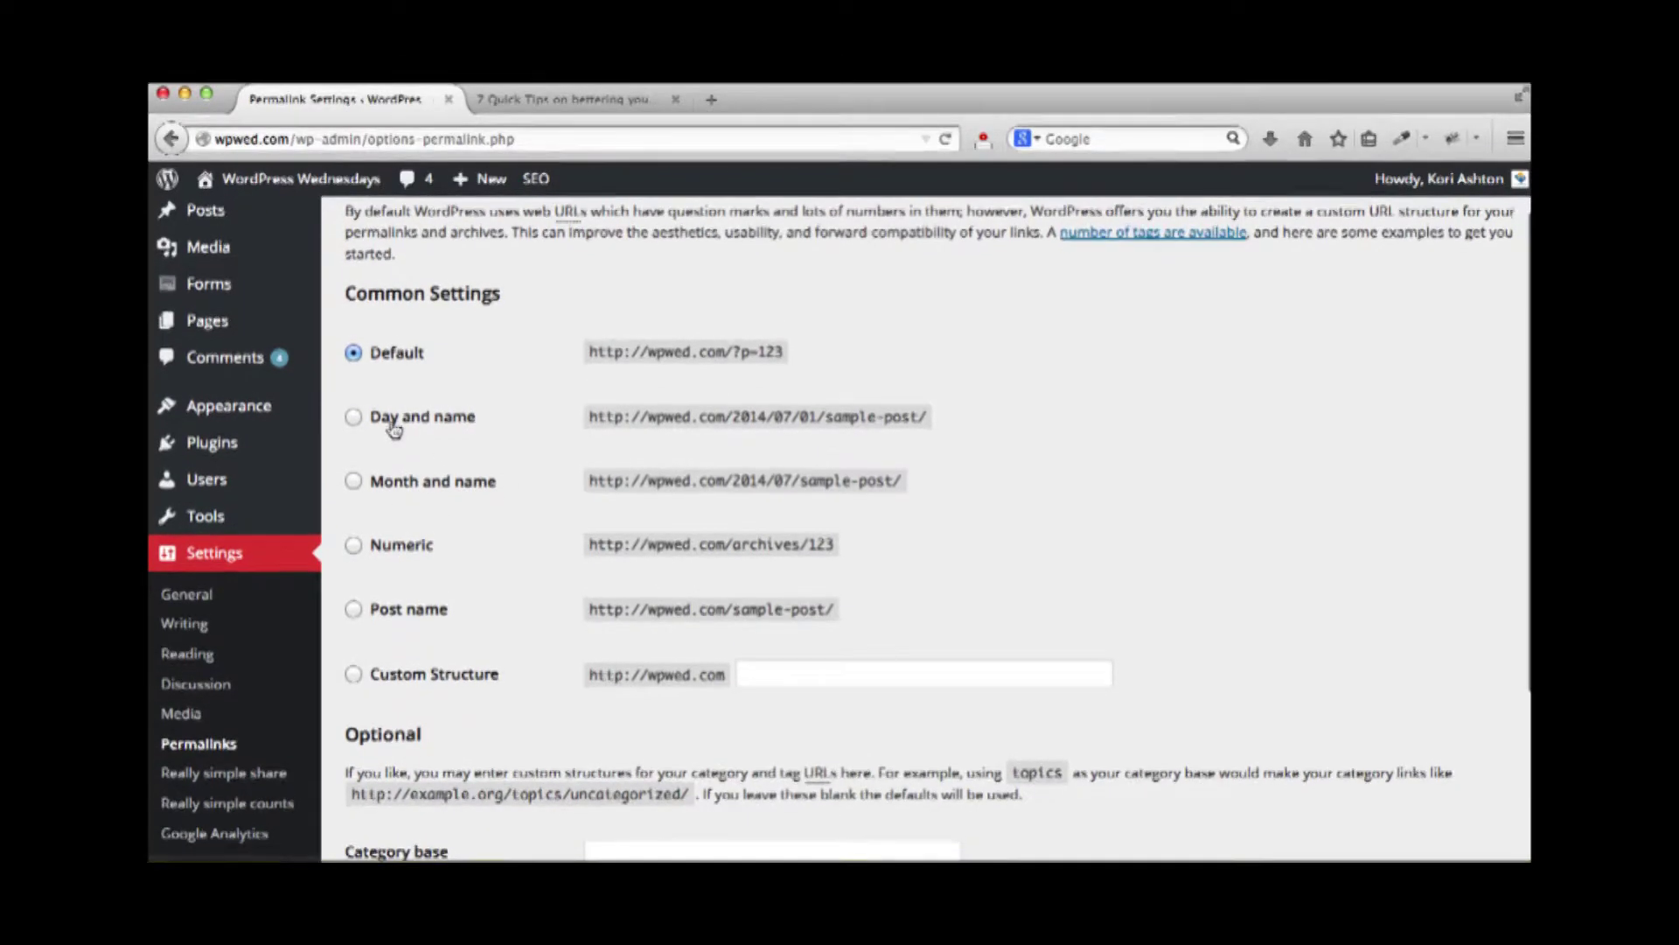
scroll(393, 428, "up", 1)
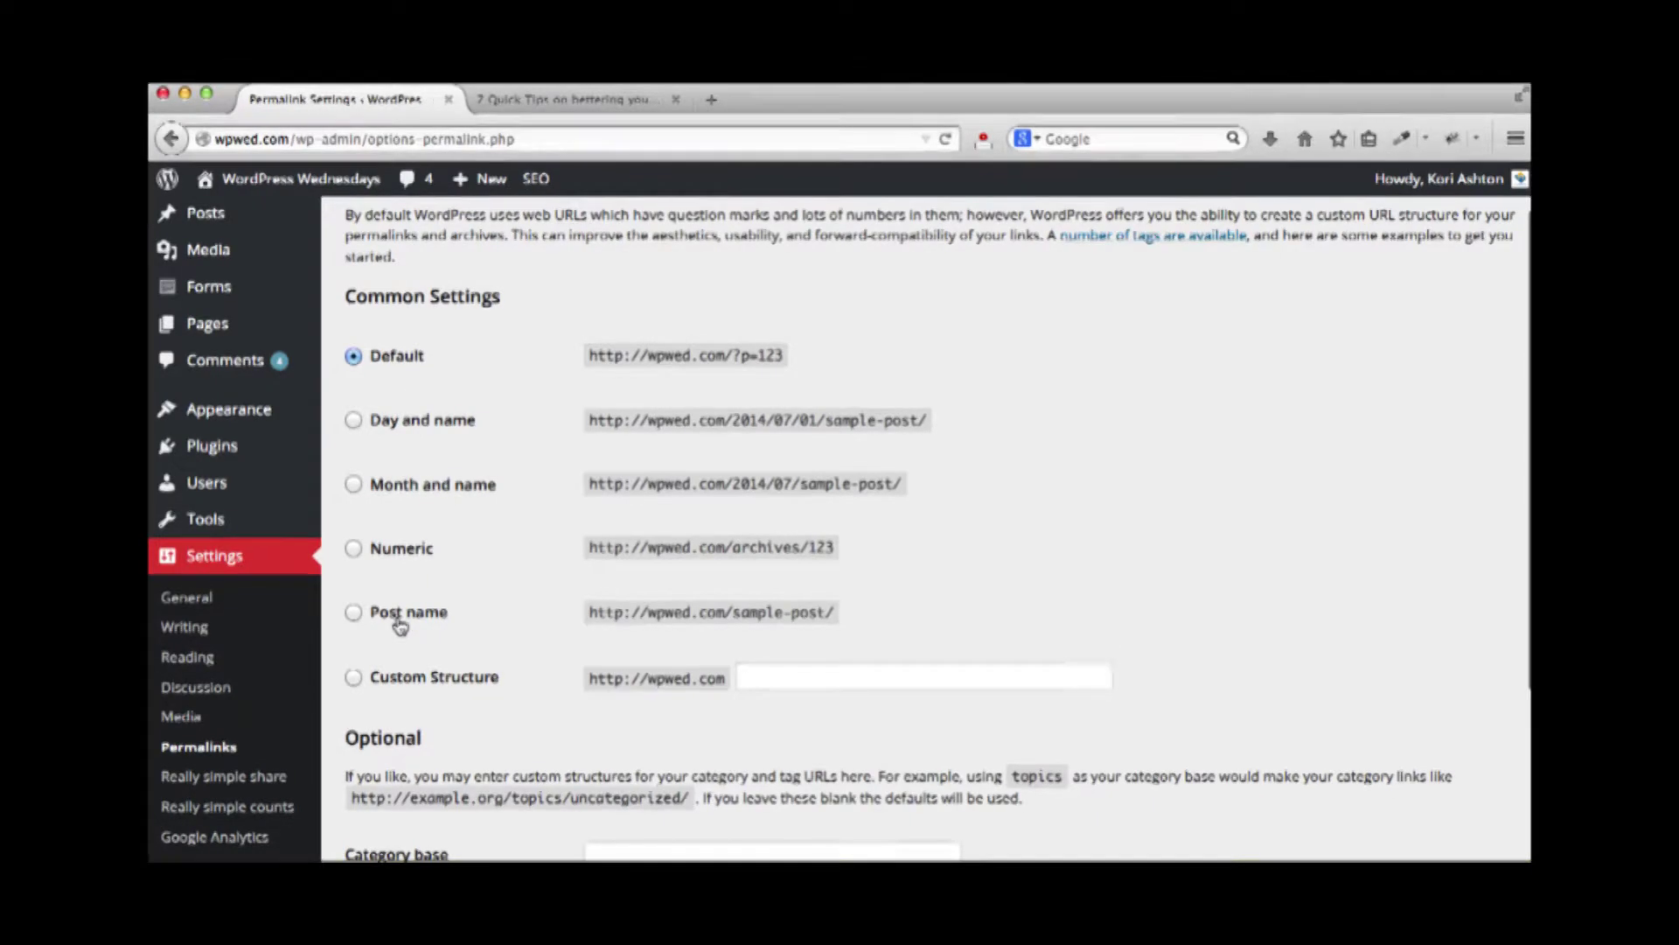
left_click(355, 678)
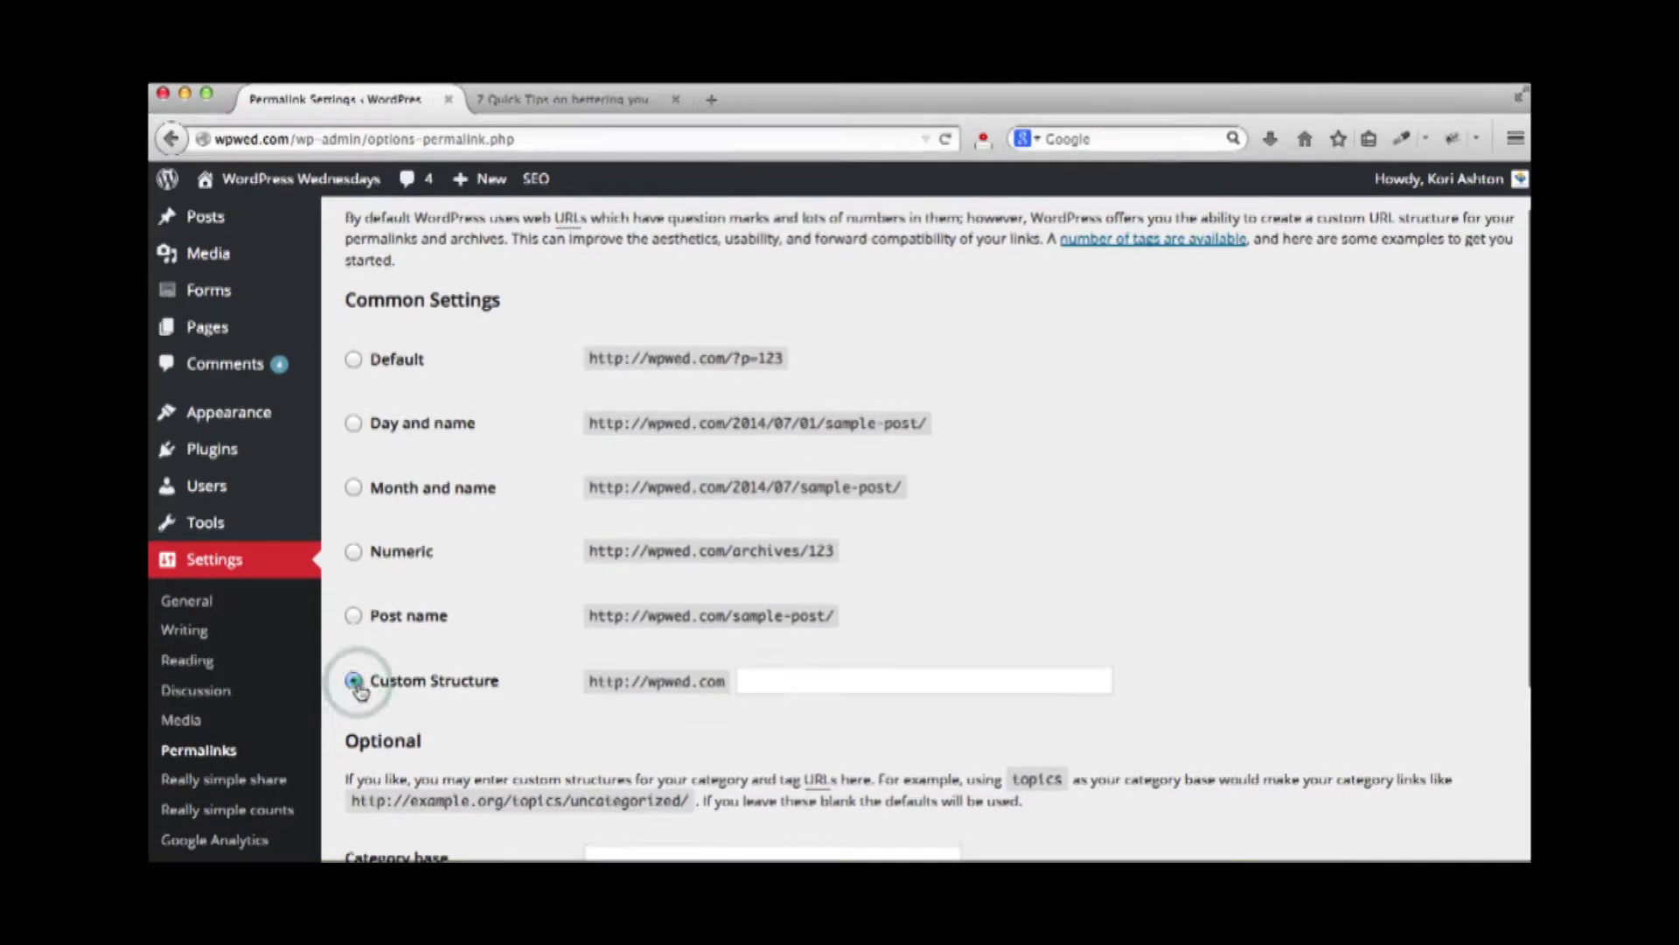
left_click(806, 684)
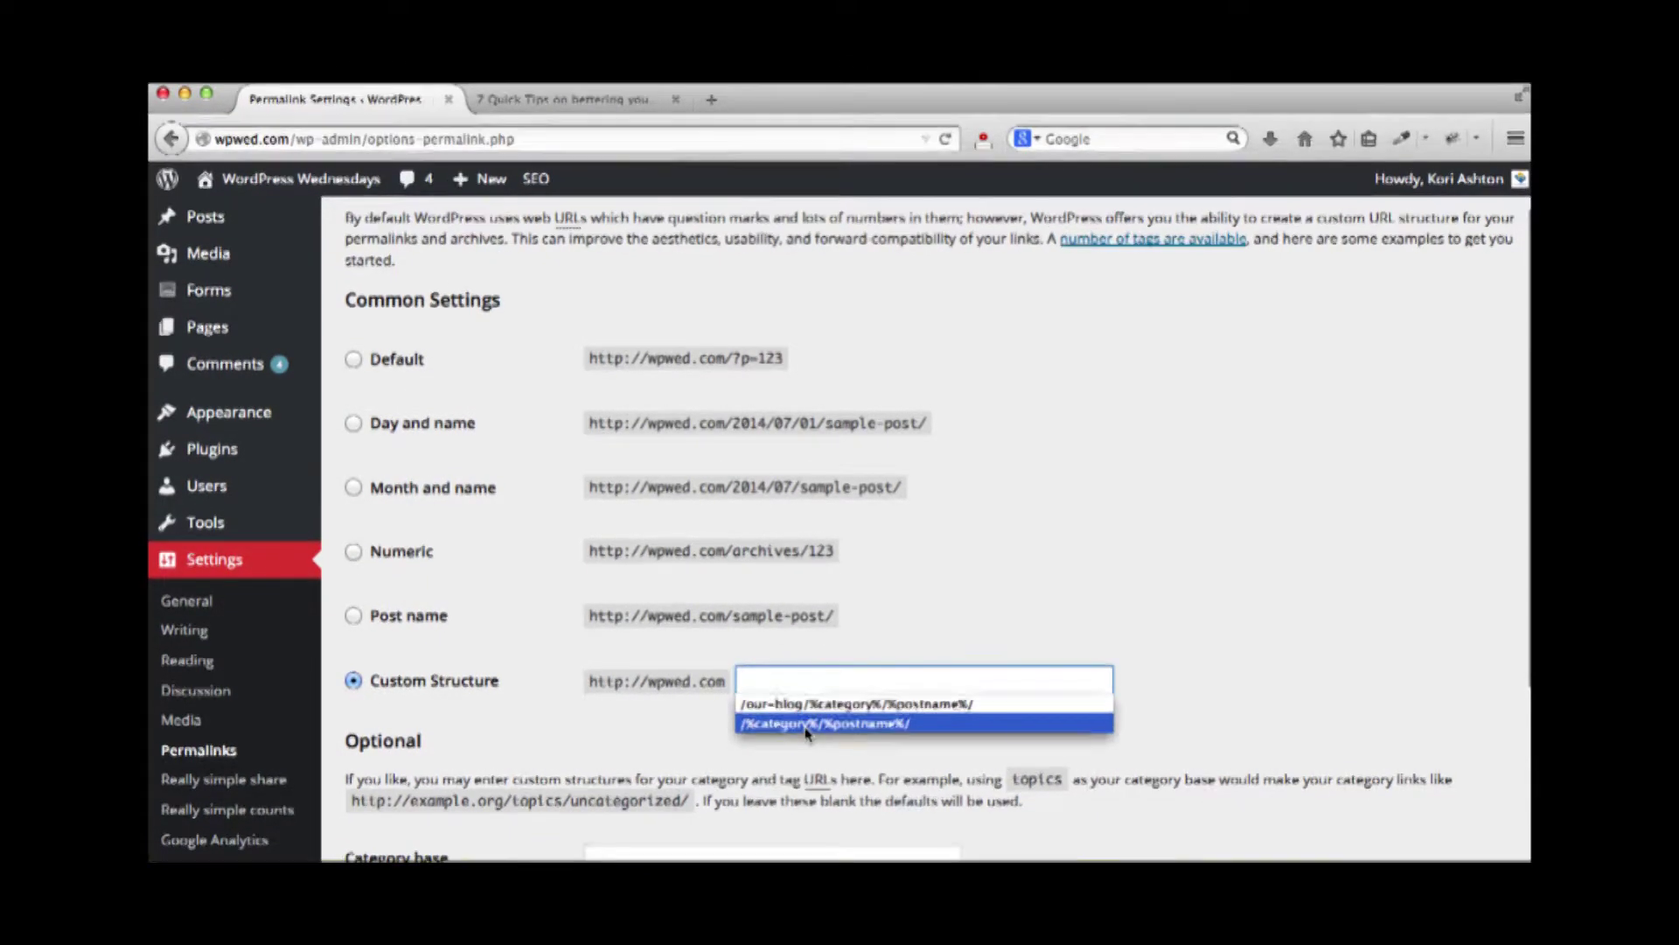
left_click(805, 724)
scroll(791, 682, "down", 2)
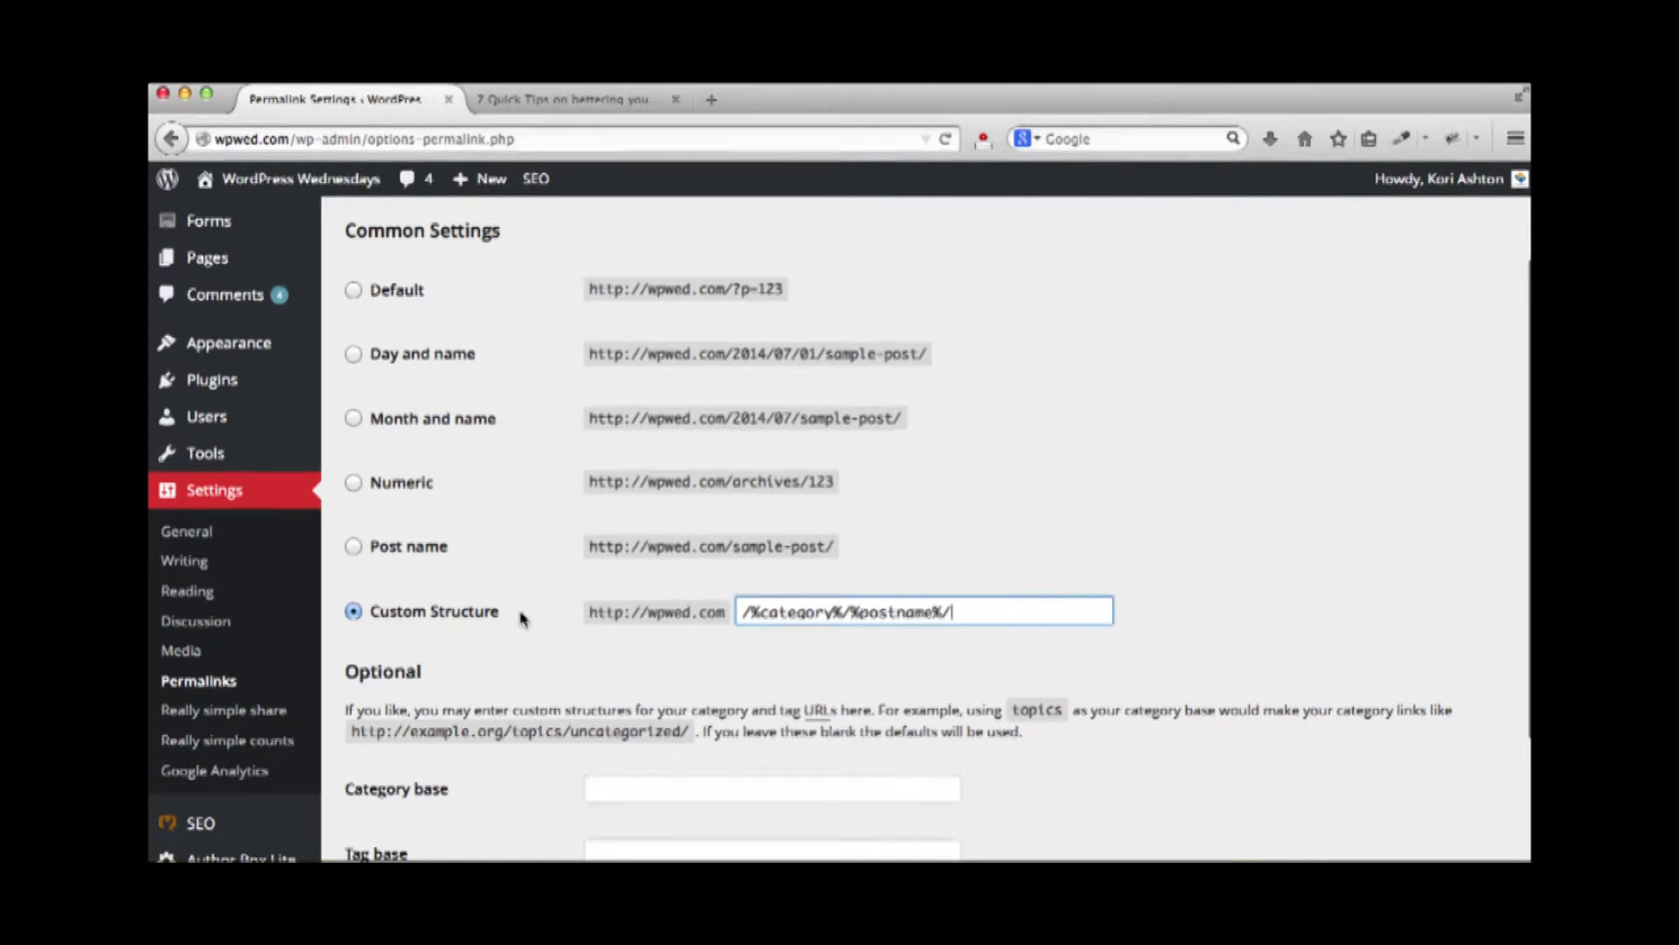
scroll(522, 617, "down", 3)
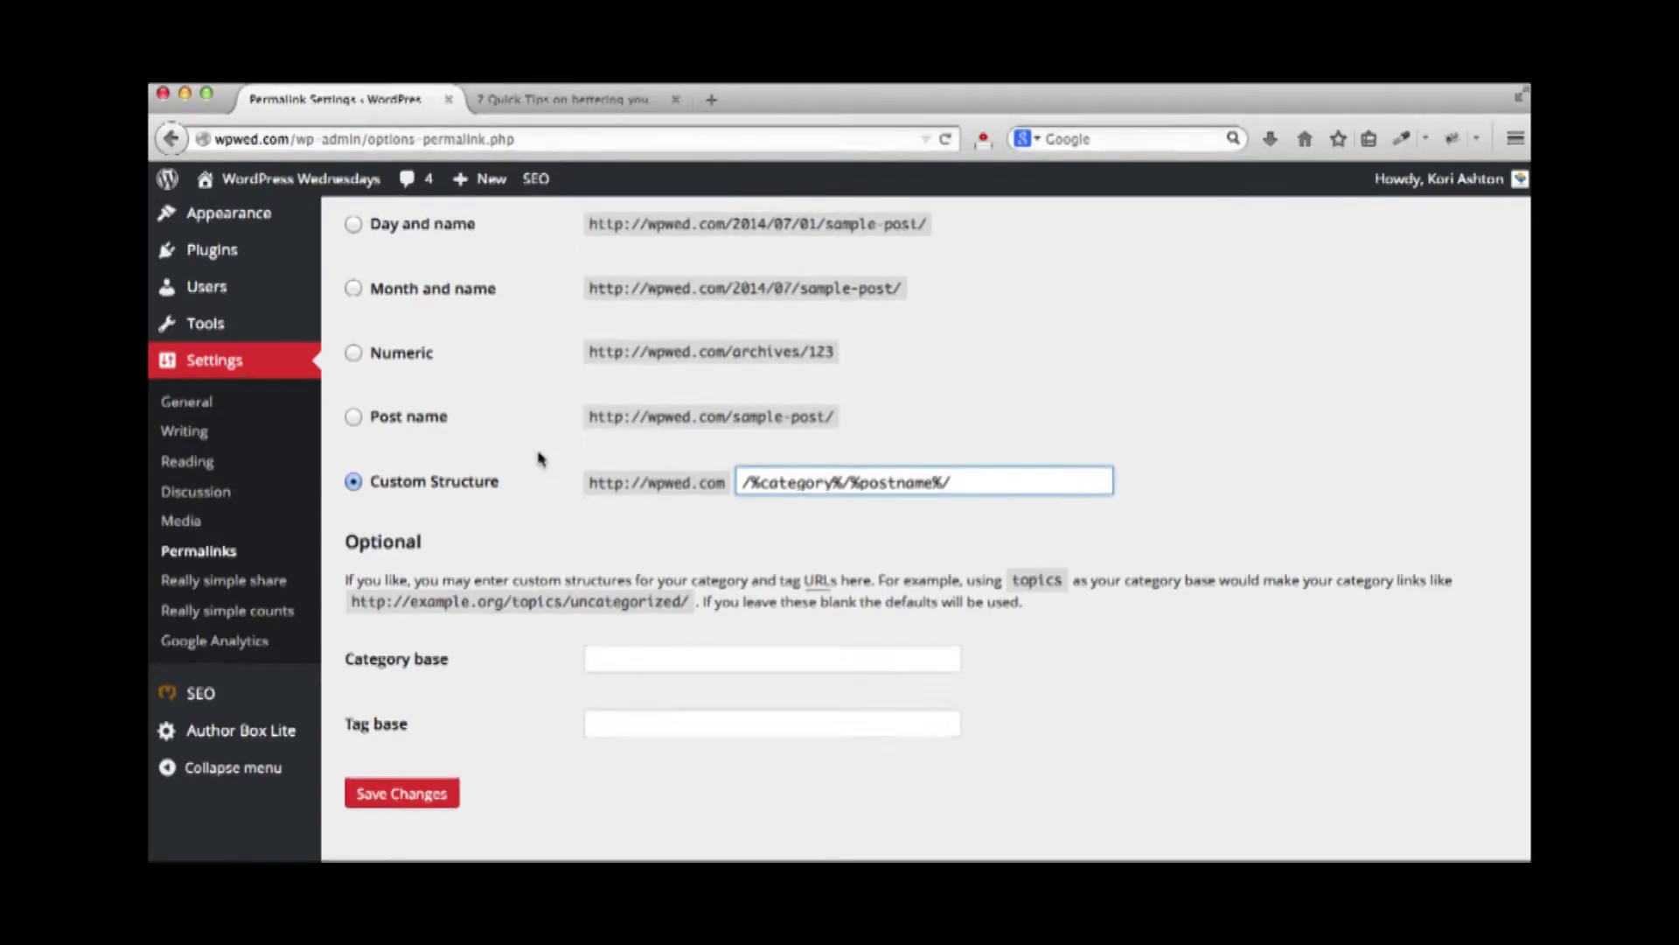
left_click(548, 99)
scroll(294, 402, "down", 1)
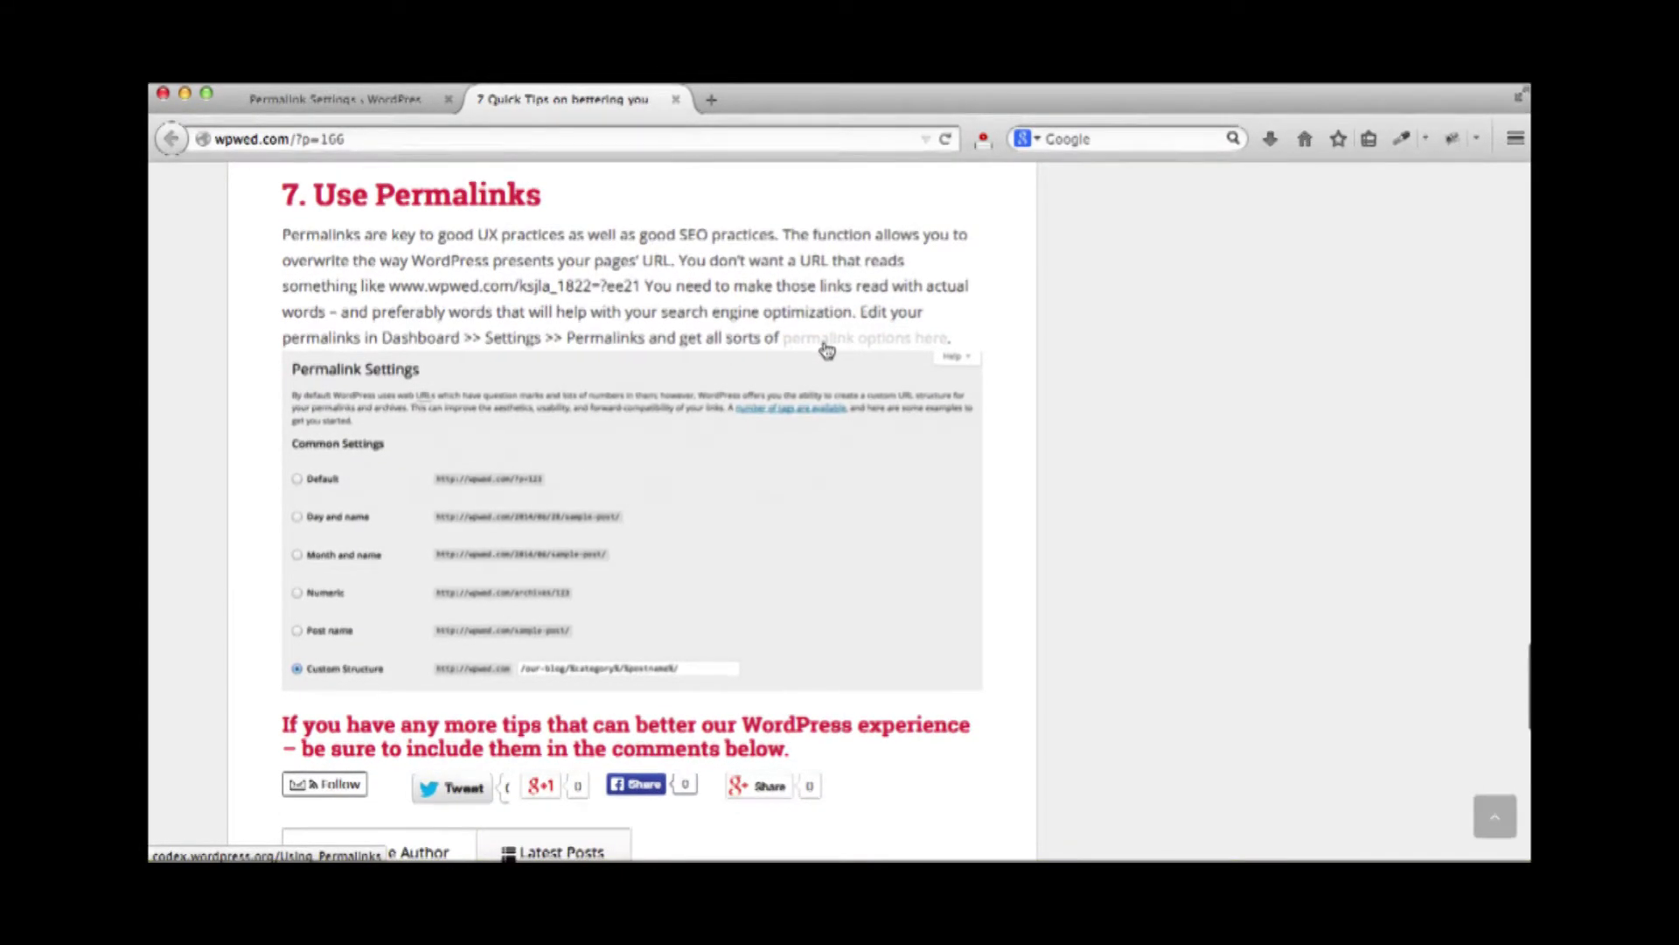
Open the Codex 'Using Permalinks' guide via 'permalink options here' and scroll to 'Choosing your permalink structure'
left_click(826, 350)
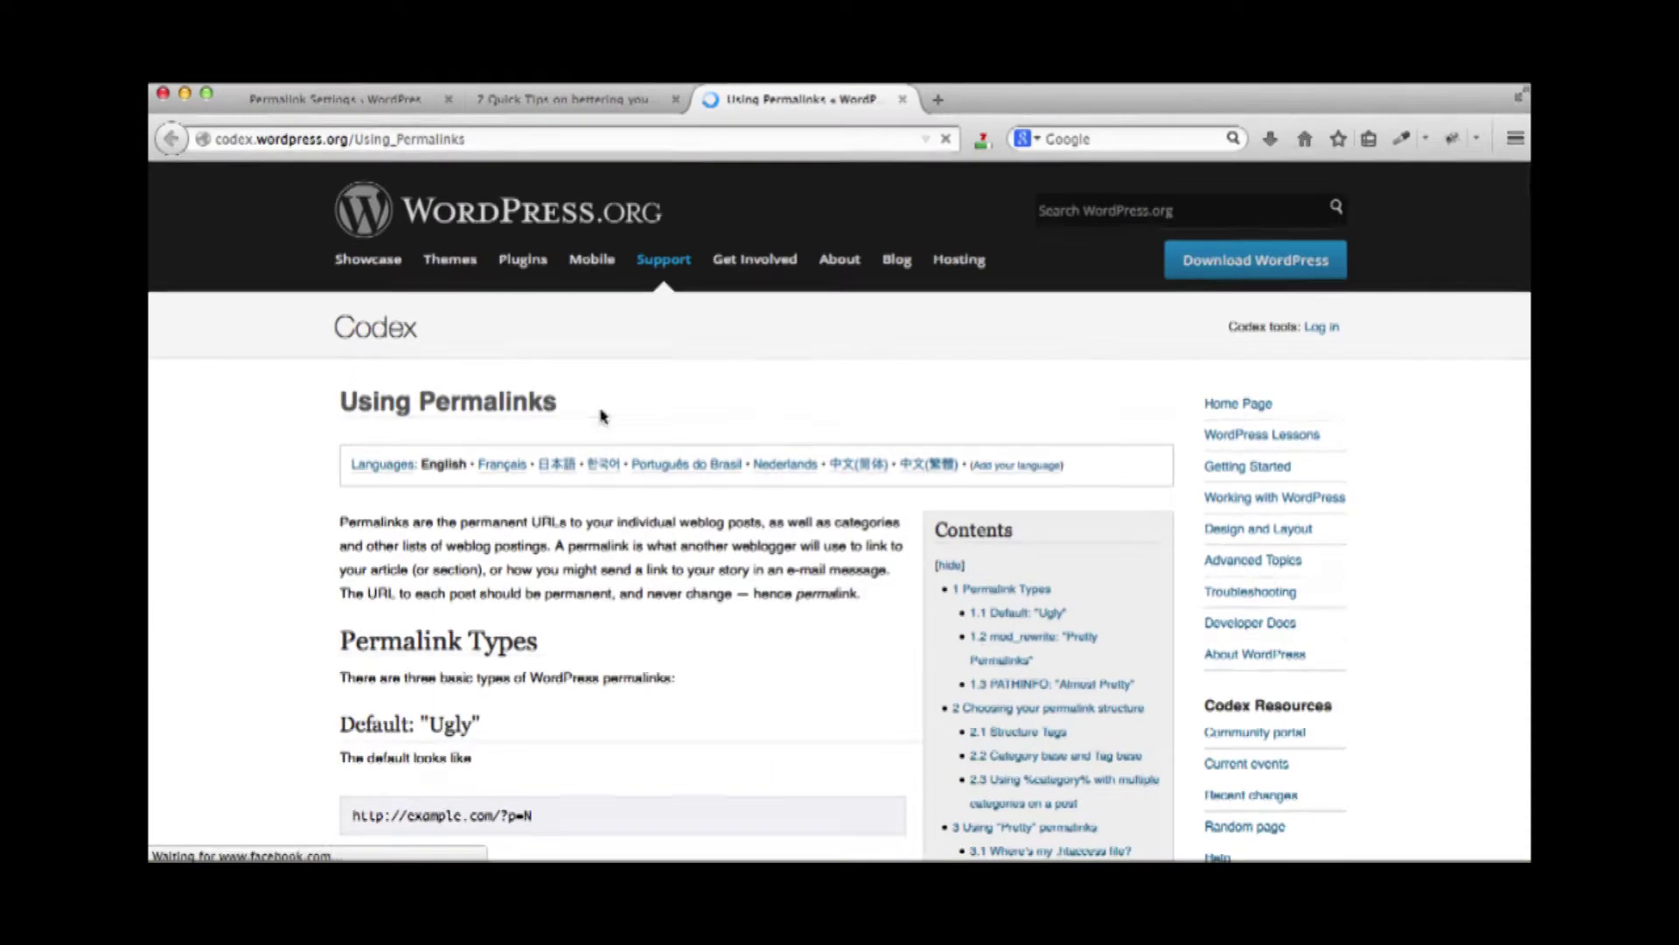
scroll(285, 434, "down", 5)
scroll(285, 434, "down", 8)
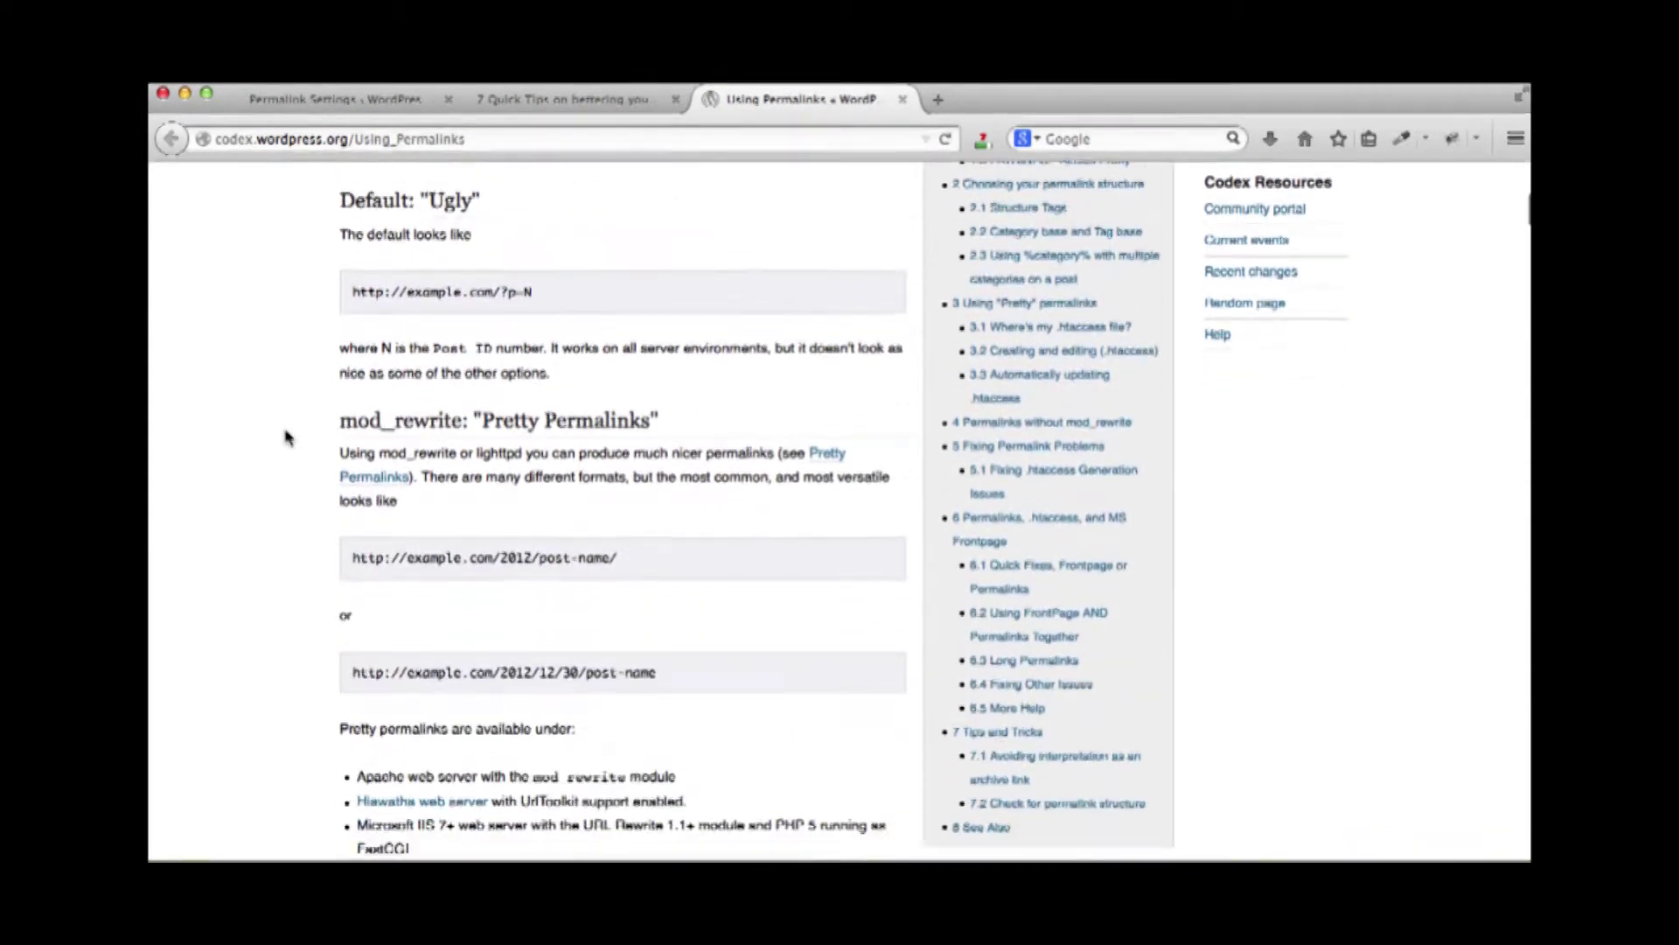
scroll(285, 435, "down", 6)
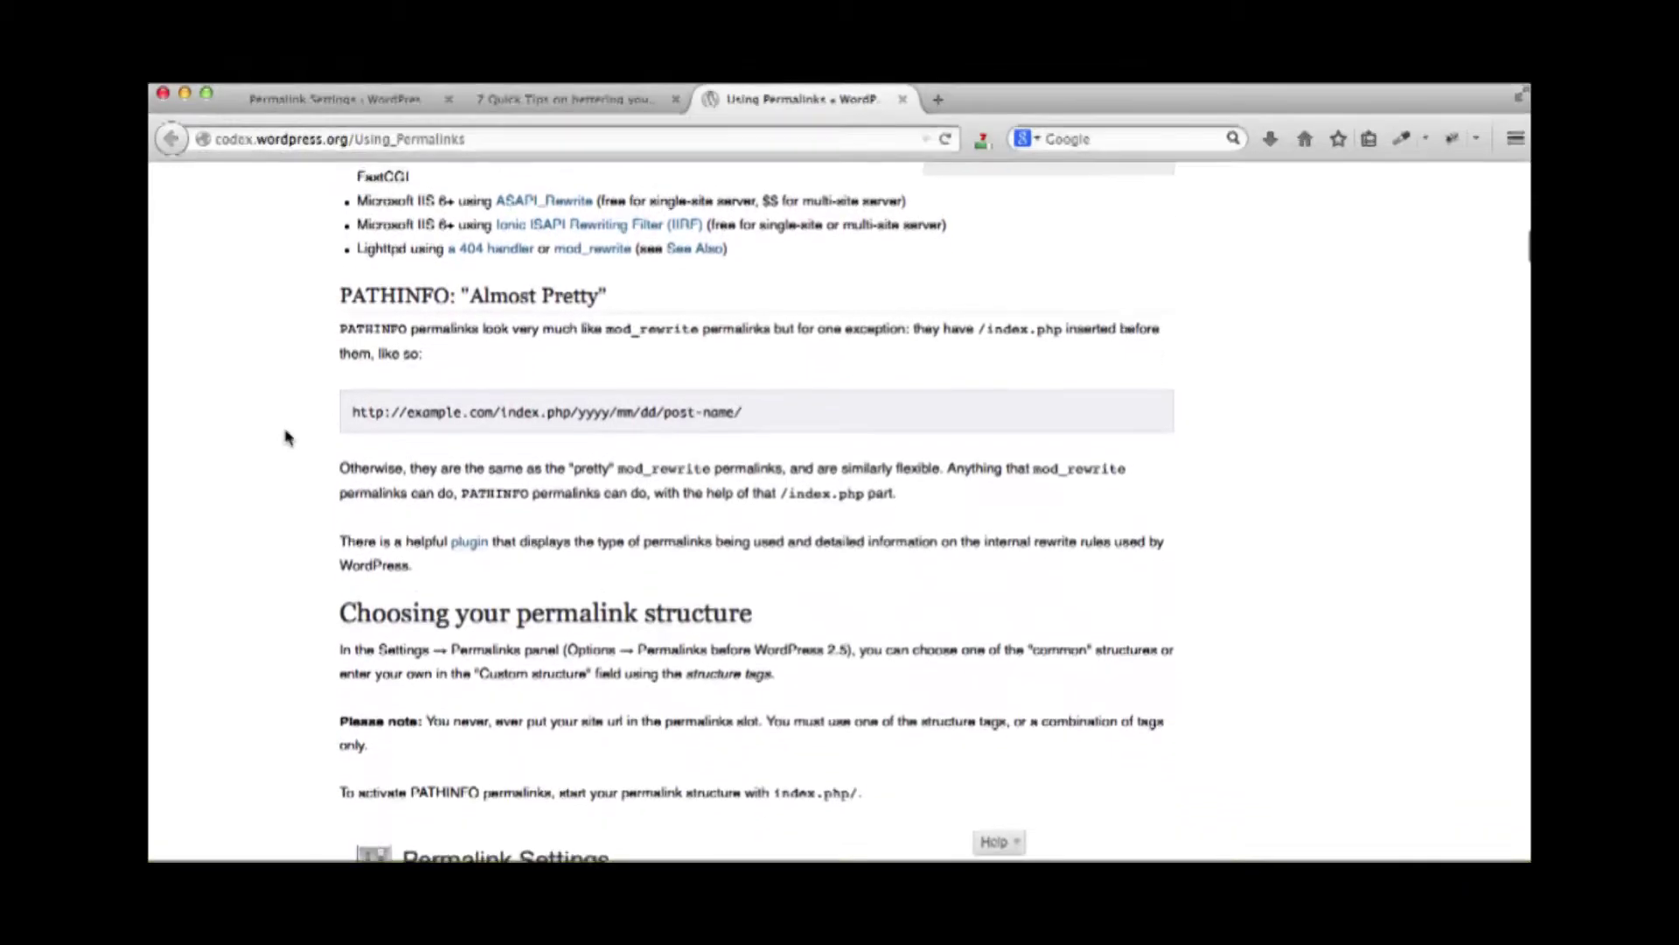